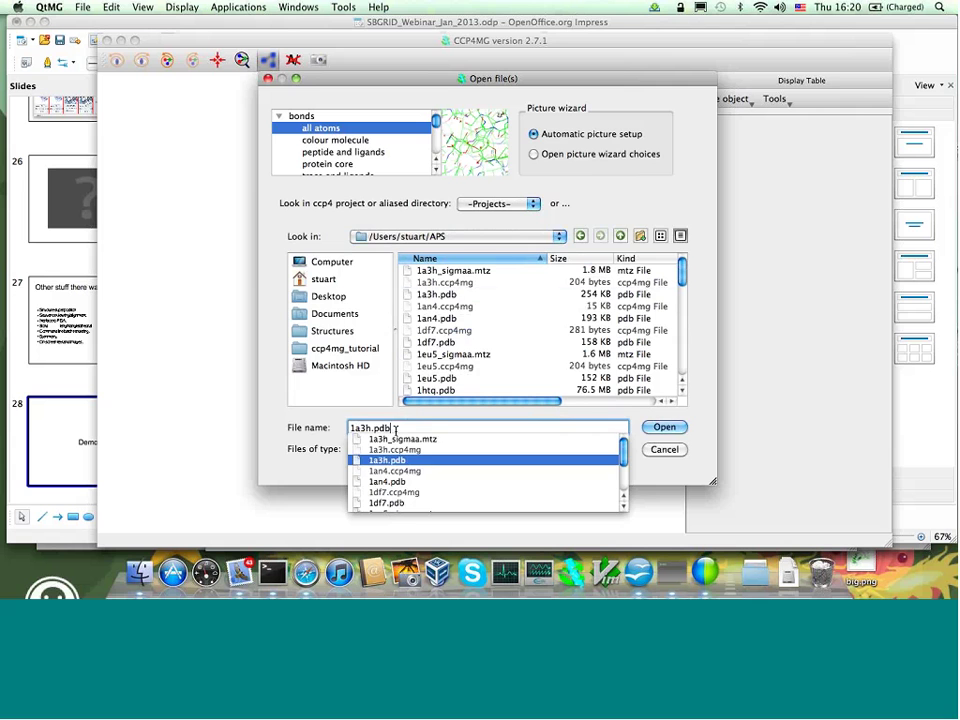
Open the structure file 1a3h.pdb with the all atoms bonds style and inspect the loaded model
key("Return")
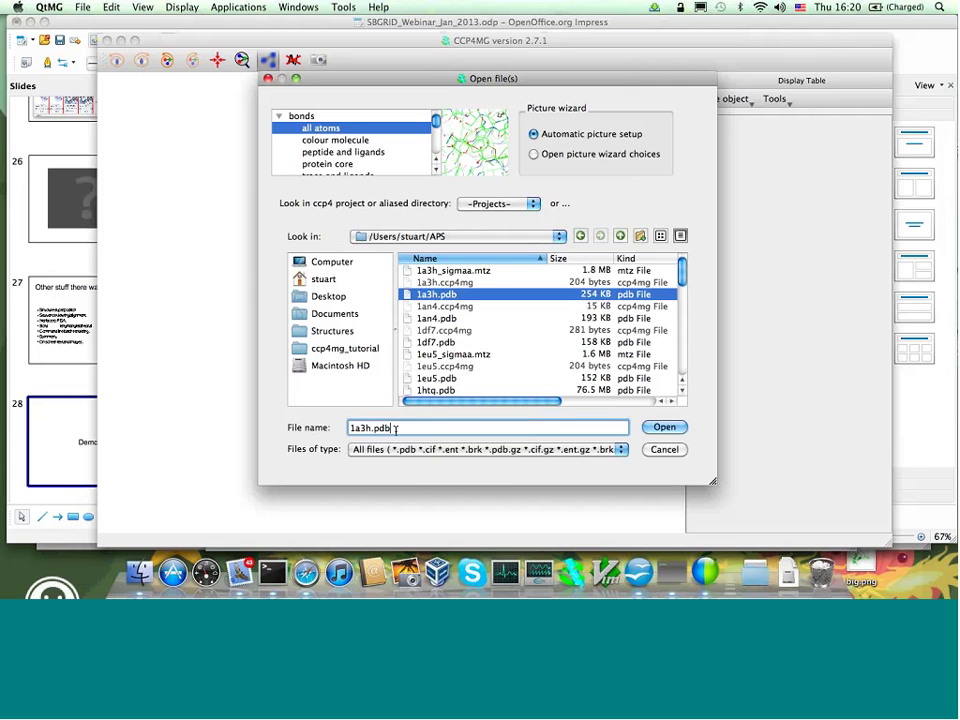
key("Return")
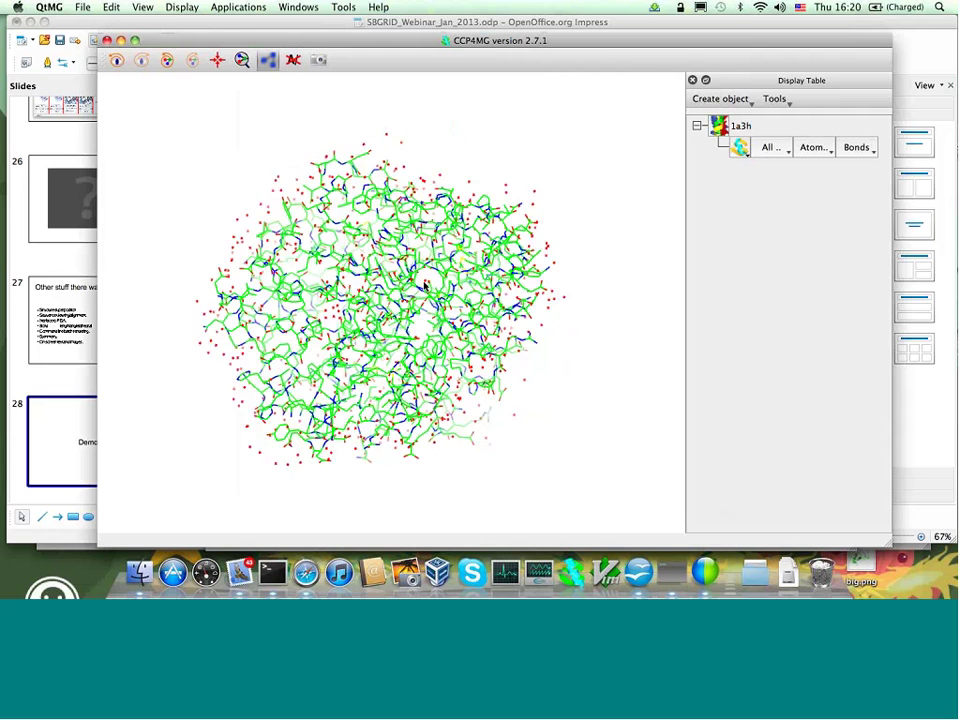
mouse_move(511, 304)
left_mouse_down()
mouse_move(408, 311)
mouse_move(500, 315)
mouse_move(413, 373)
mouse_move(483, 321)
mouse_move(375, 332)
mouse_move(438, 403)
mouse_move(517, 370)
mouse_move(518, 317)
left_mouse_up()
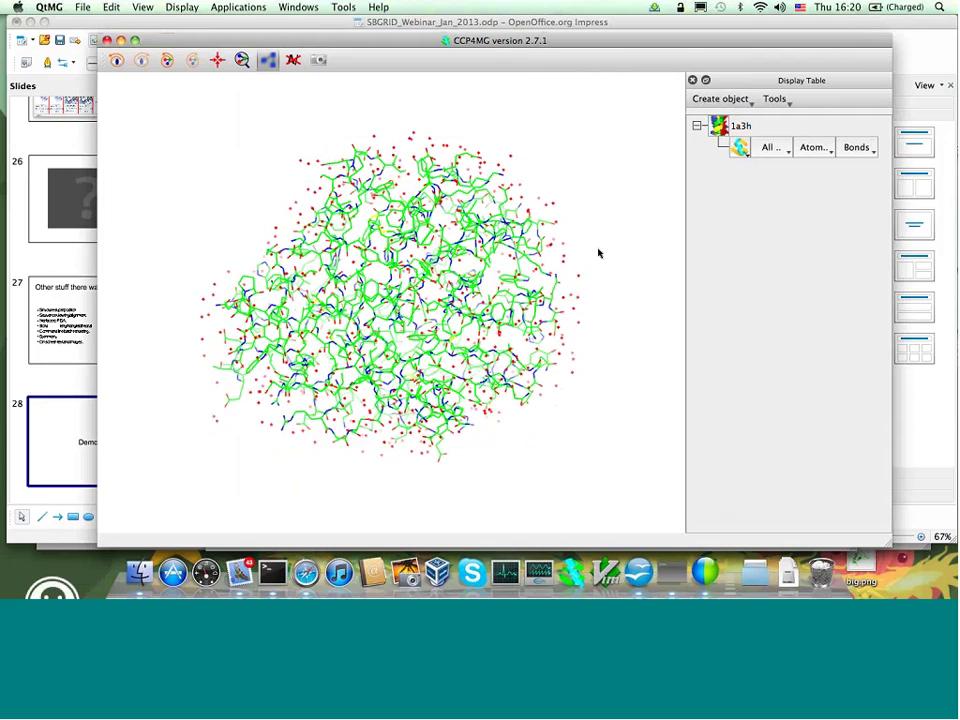
scroll(582, 268, "down", 10)
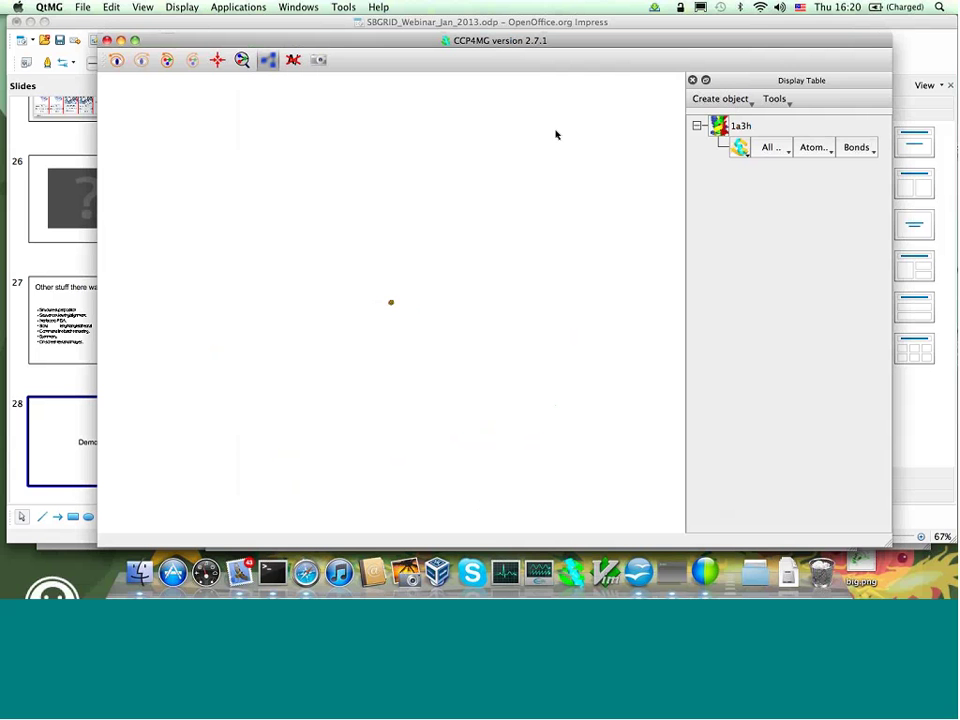
scroll(553, 165, "up", 10)
scroll(550, 195, "down", 2)
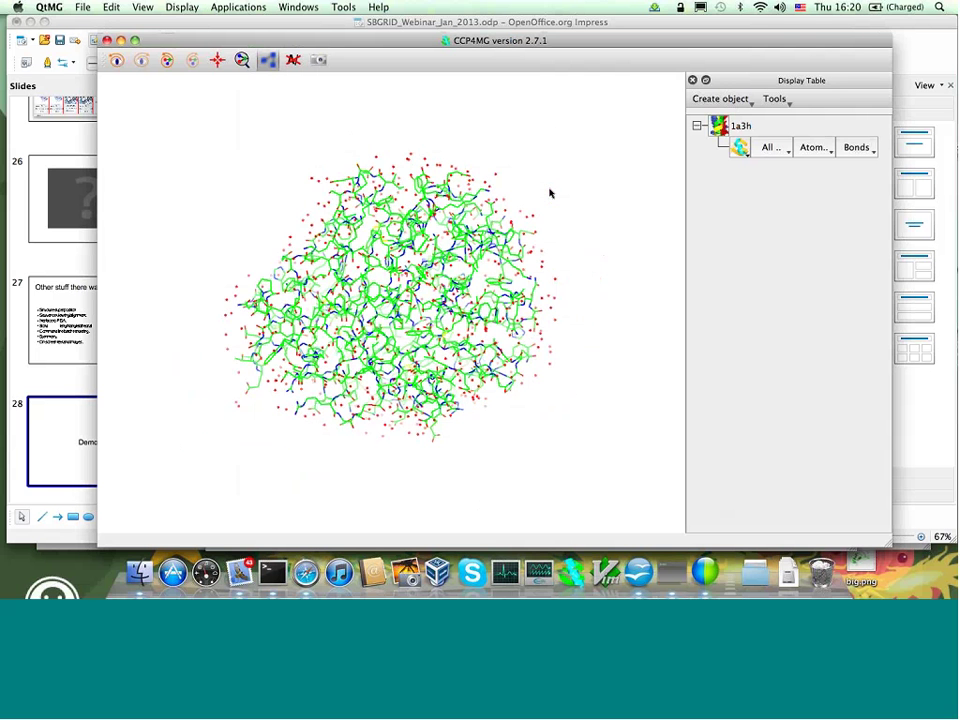
middle_click_drag(508, 144, 540, 308)
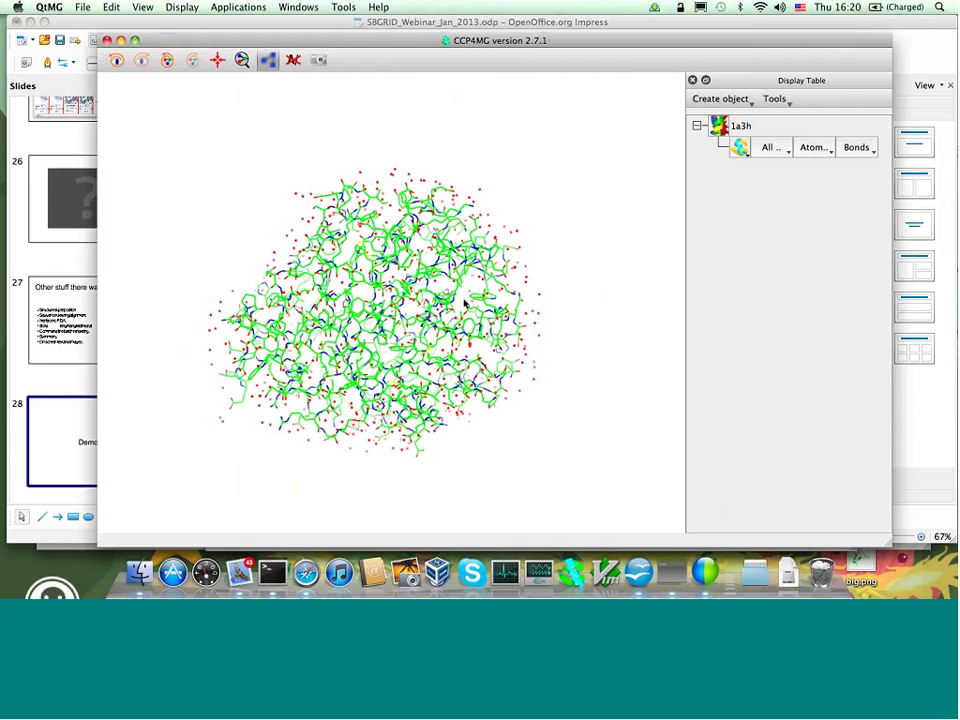
Review the mouse bindings under the Behaviour preferences and leave the preferences
left_click(49, 7)
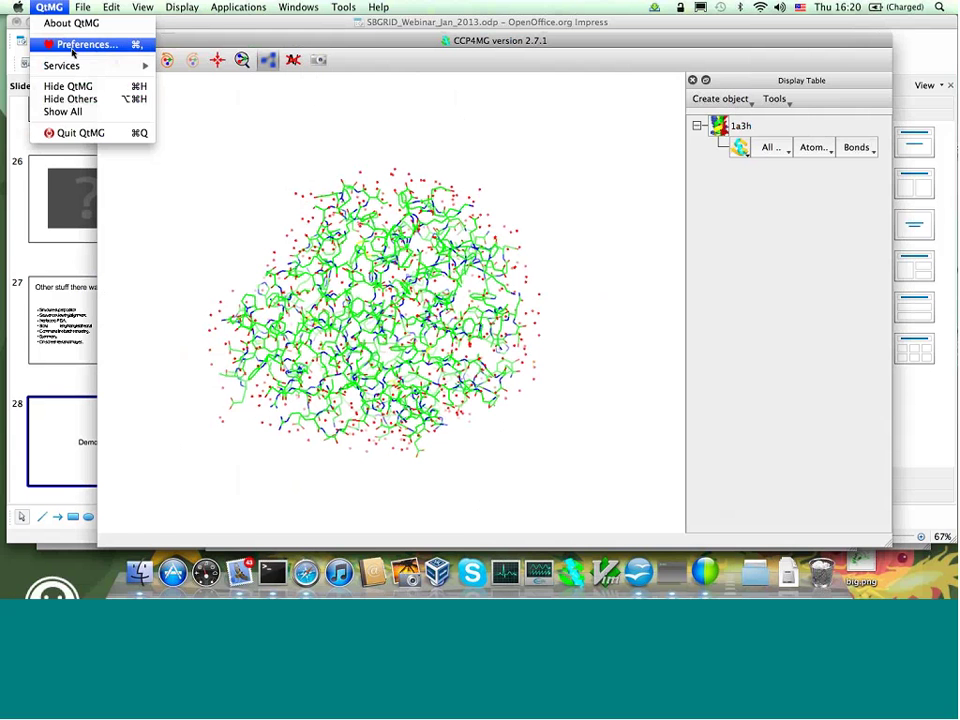
left_click(72, 46)
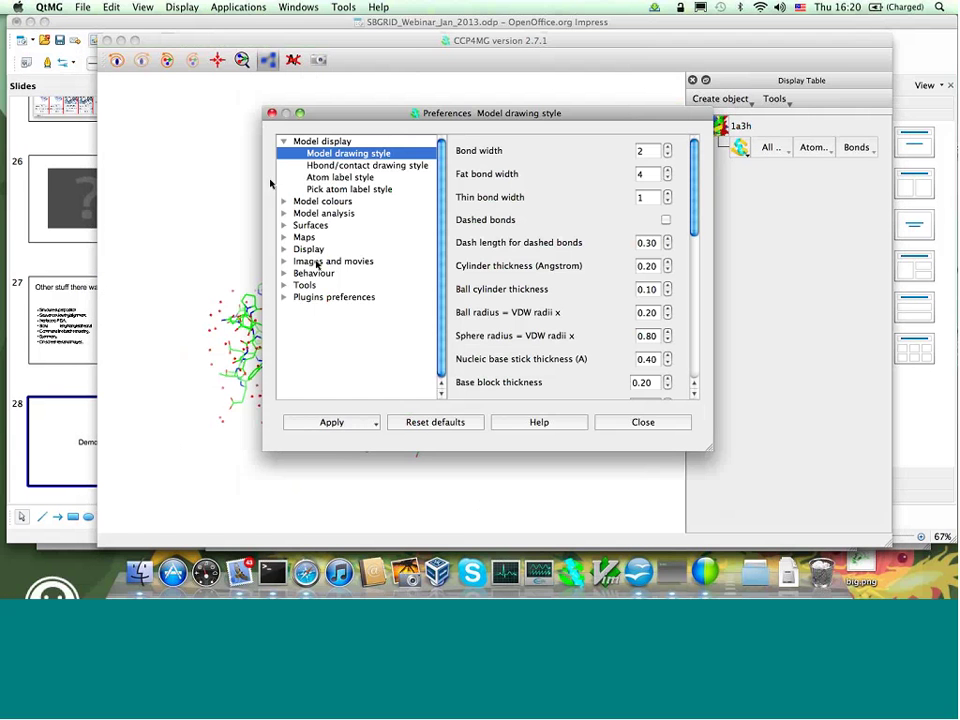
left_click(283, 275)
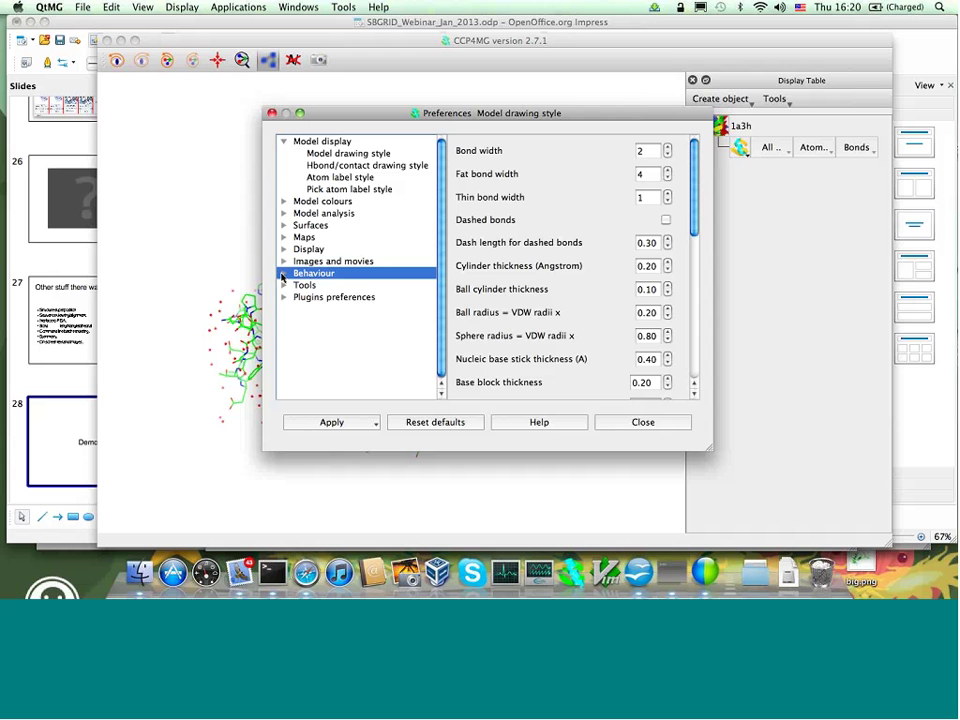
left_click(284, 274)
left_click(339, 285)
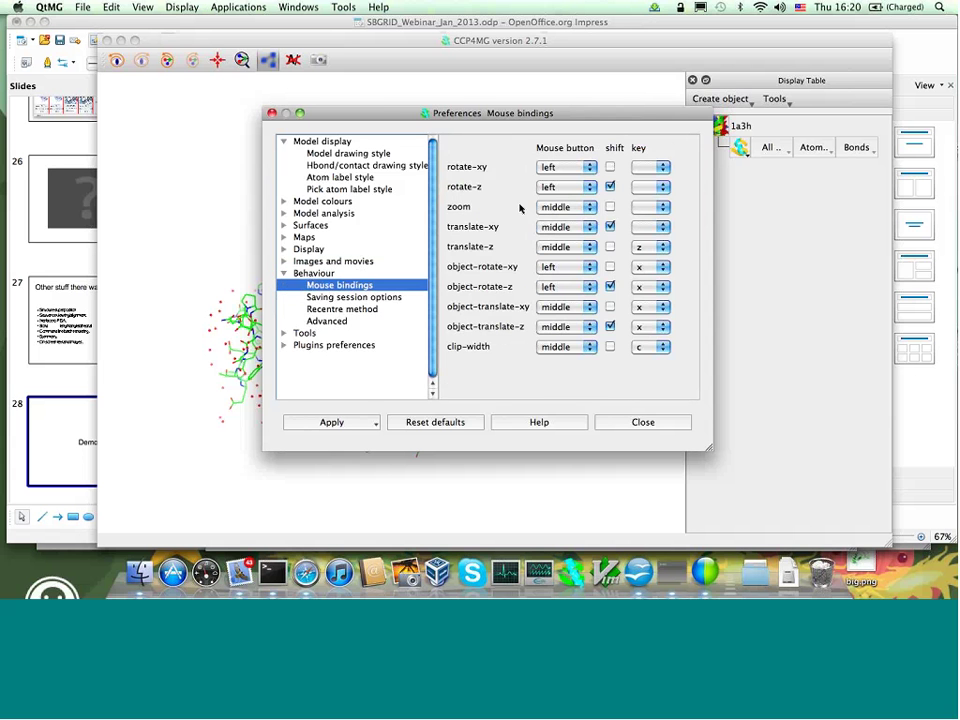
left_click_drag(697, 142, 790, 180)
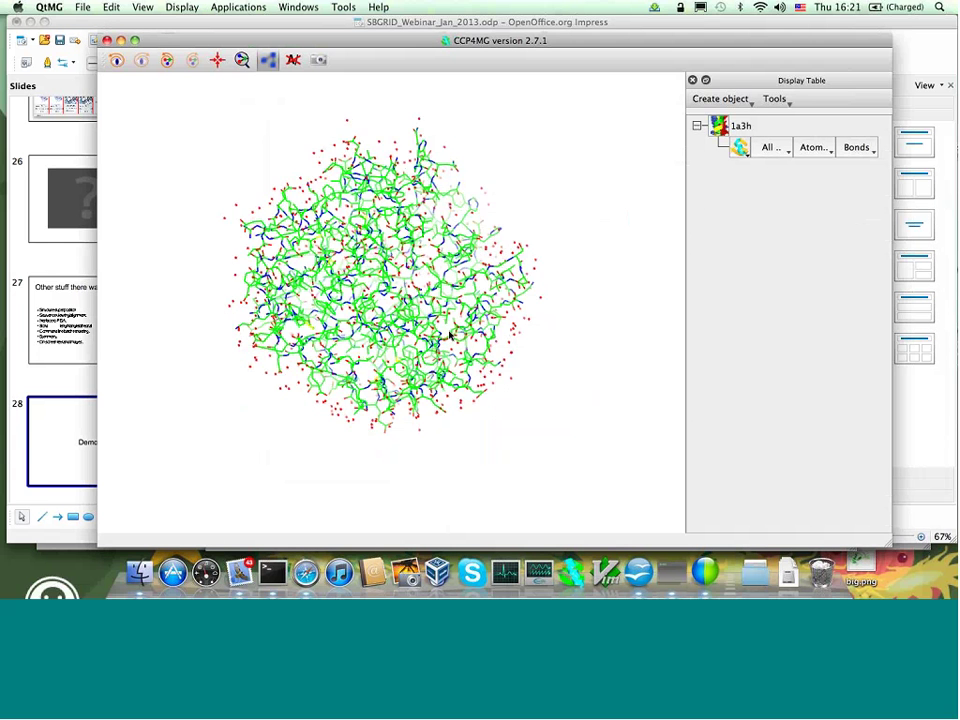
Centre the view on atom A/648/O and then on atom A/18/CA
left_click_drag(449, 335, 488, 178)
middle_click(485, 162)
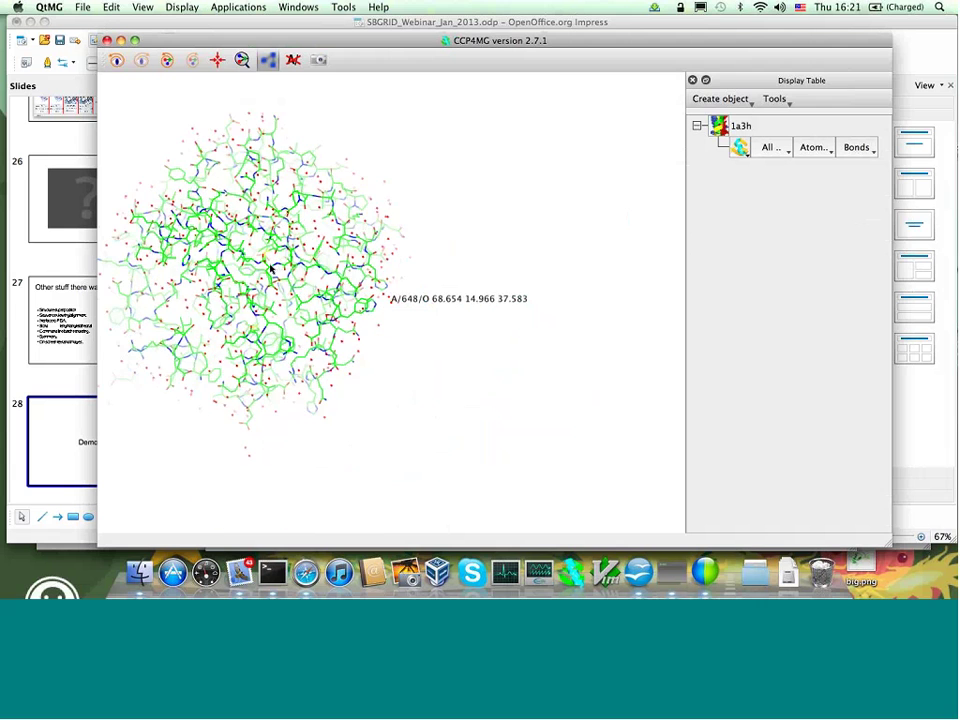
middle_click(270, 268)
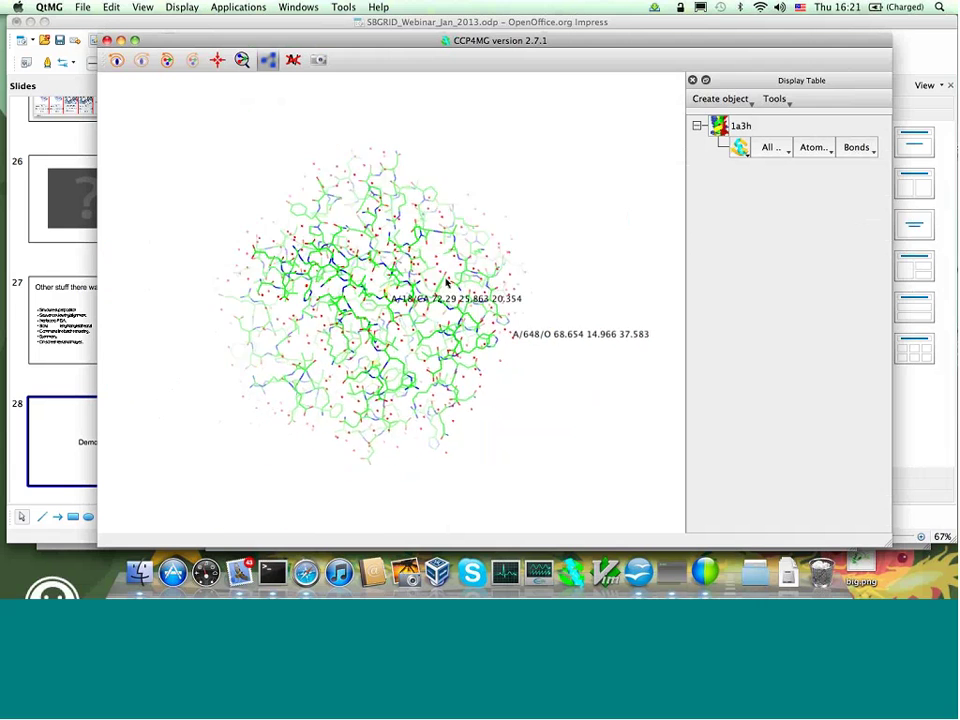
left_click_drag(447, 283, 442, 258)
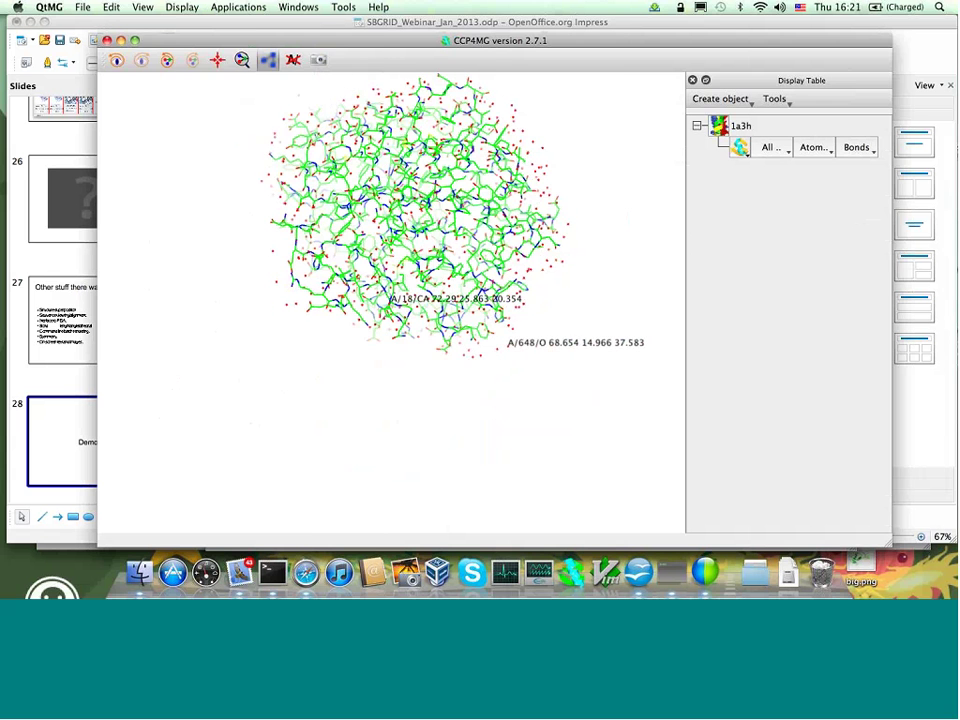
Examine the options for finding and centring on atoms of 1a3h, and close them without searching
left_click(143, 7)
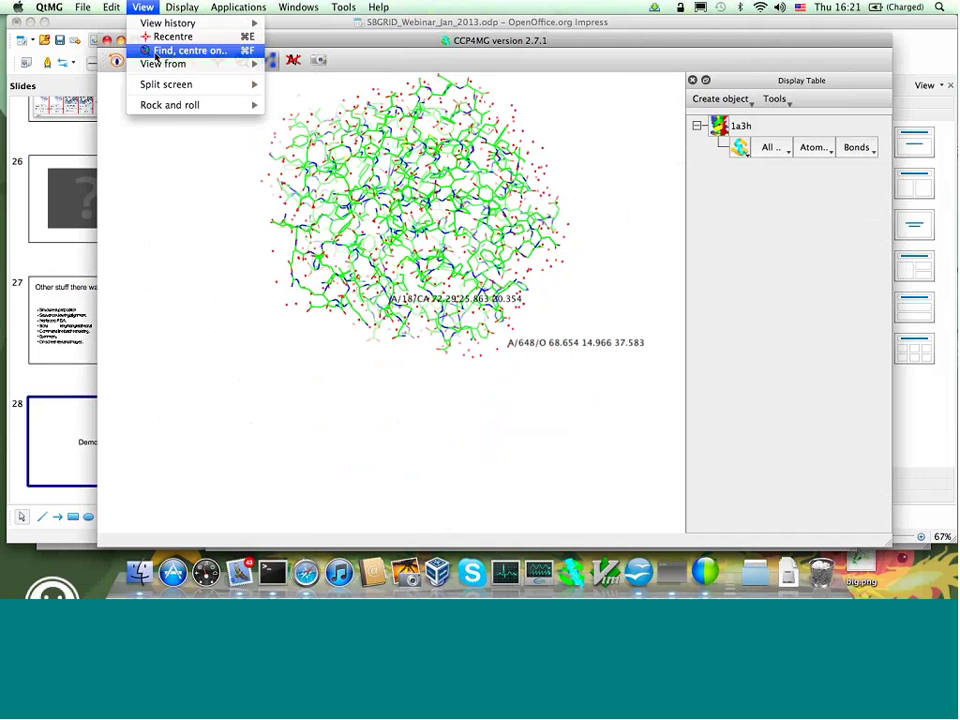
left_click(156, 51)
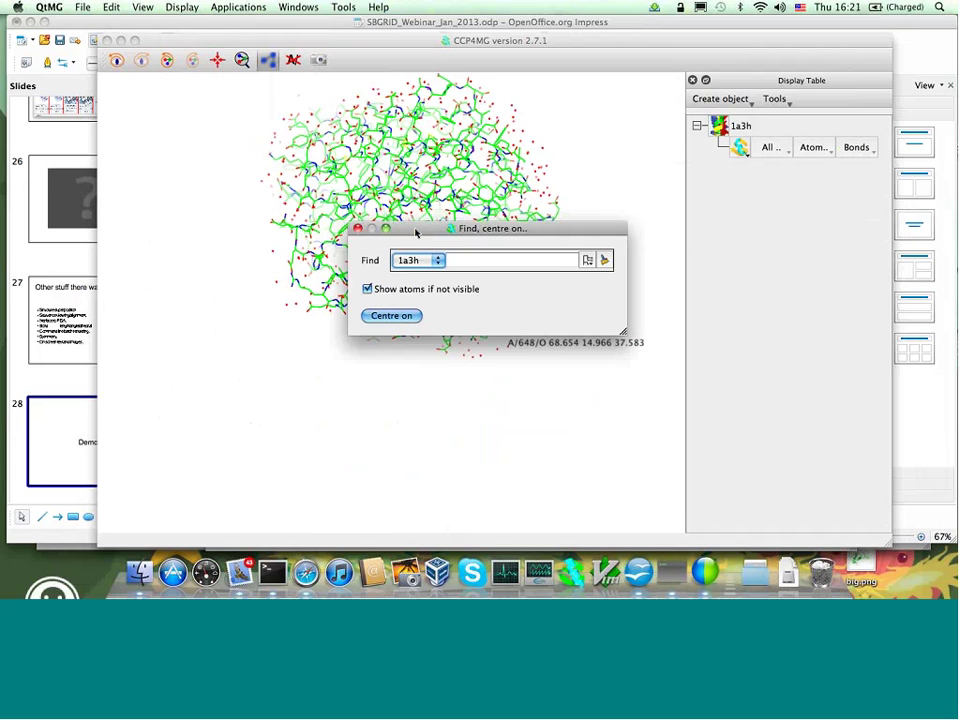
left_click_drag(415, 233, 402, 233)
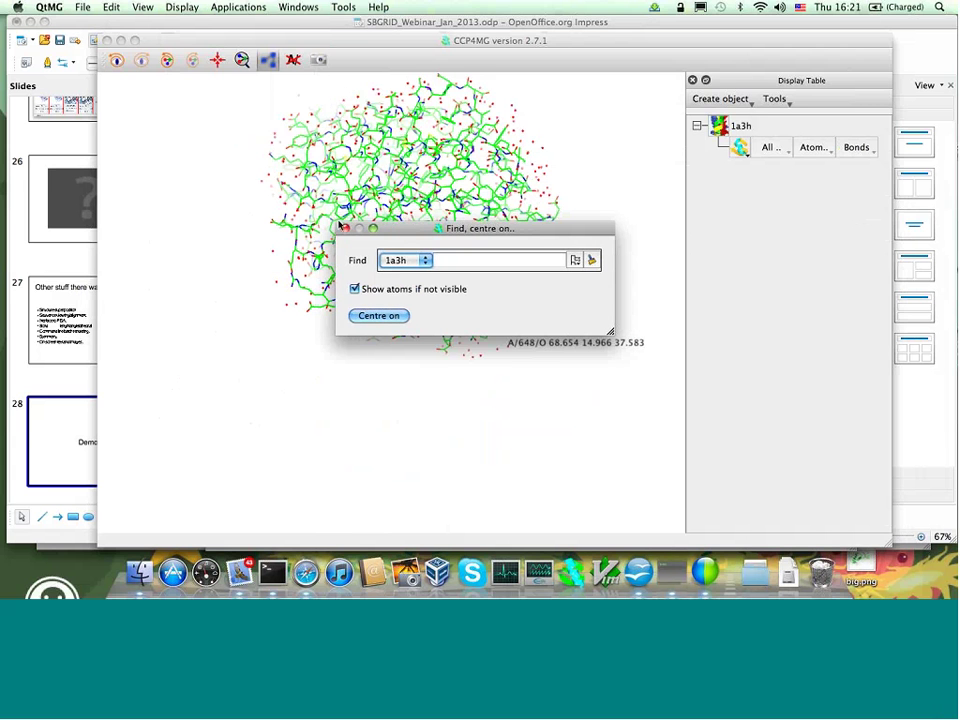
left_click(345, 229)
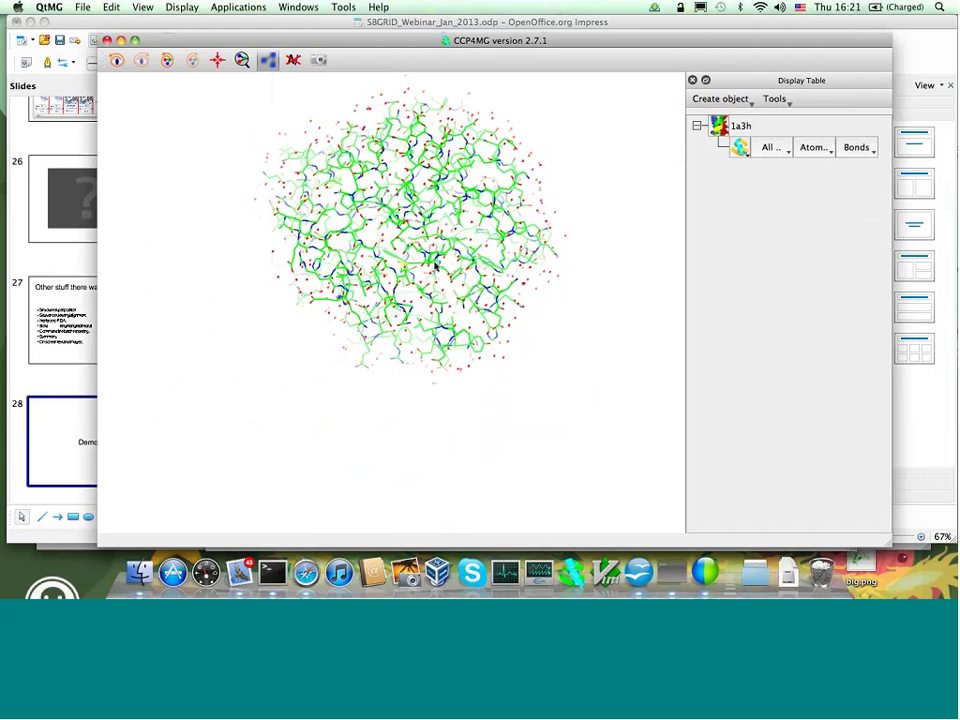
Recentre the view on the whole displayed model after moving it off centre
left_click_drag(454, 214, 490, 351)
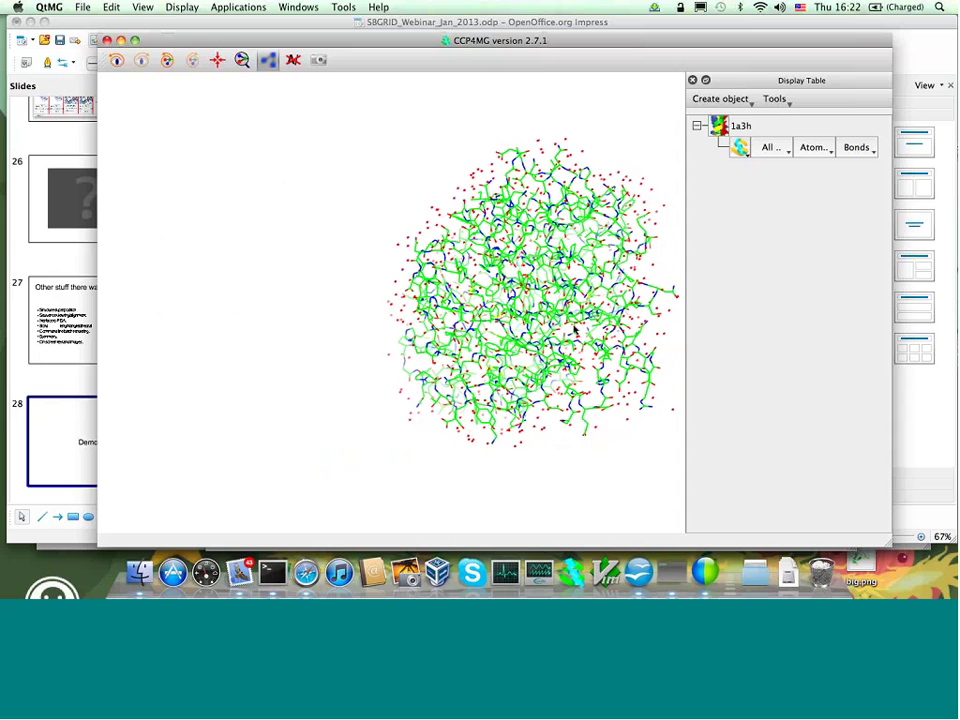
mouse_move(493, 275)
left_mouse_down()
mouse_move(491, 250)
mouse_move(493, 264)
left_mouse_up()
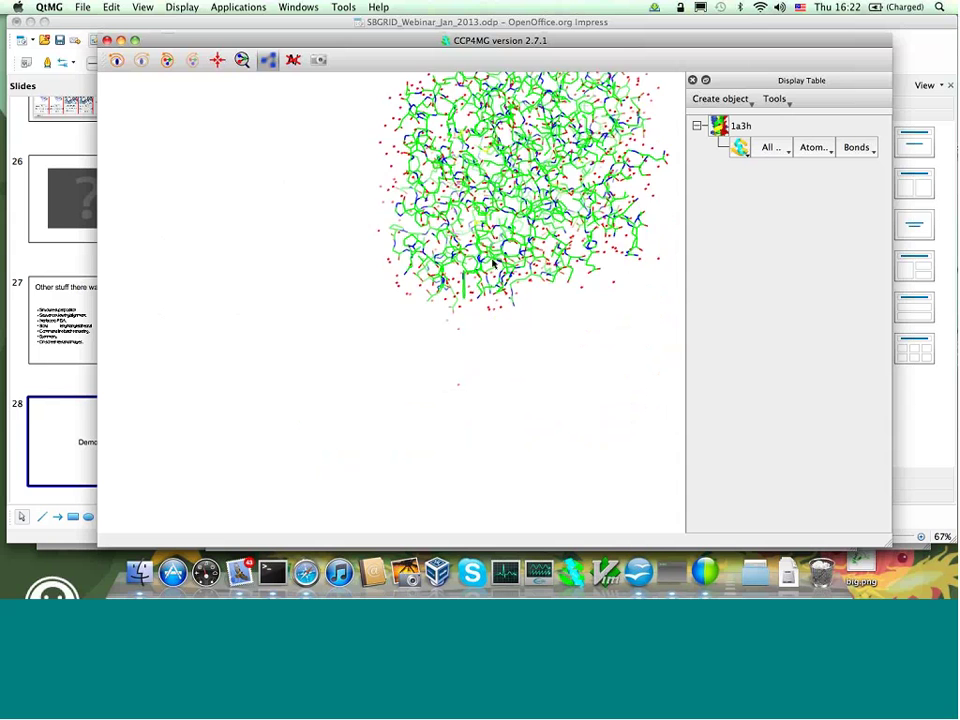
left_click(218, 61)
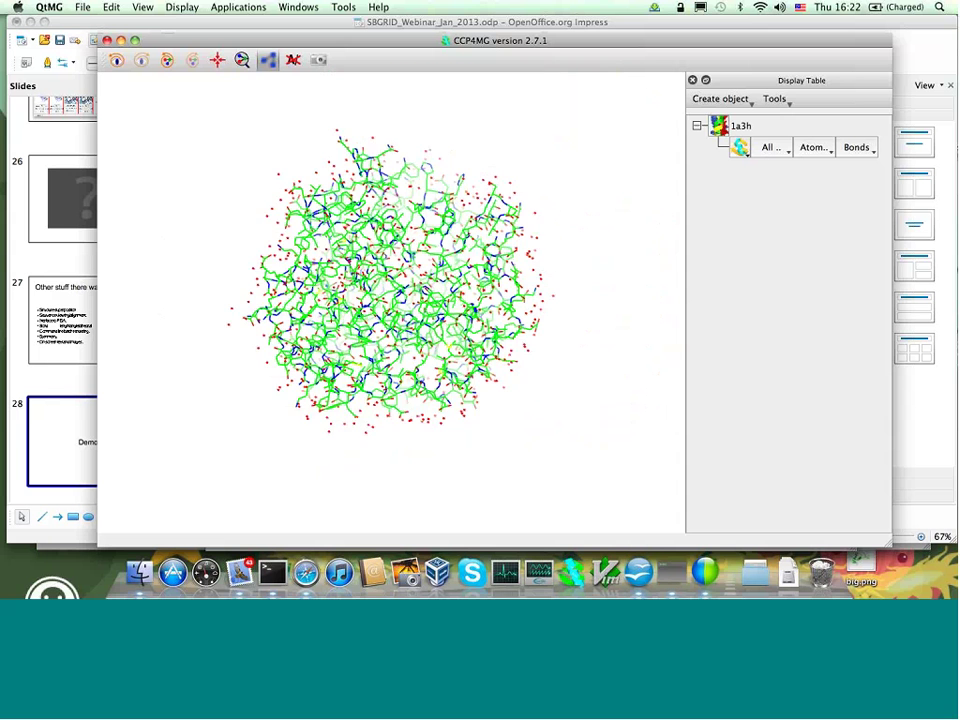
Examine the commands available for the 1a3h data object without applying any of them
left_click(719, 127)
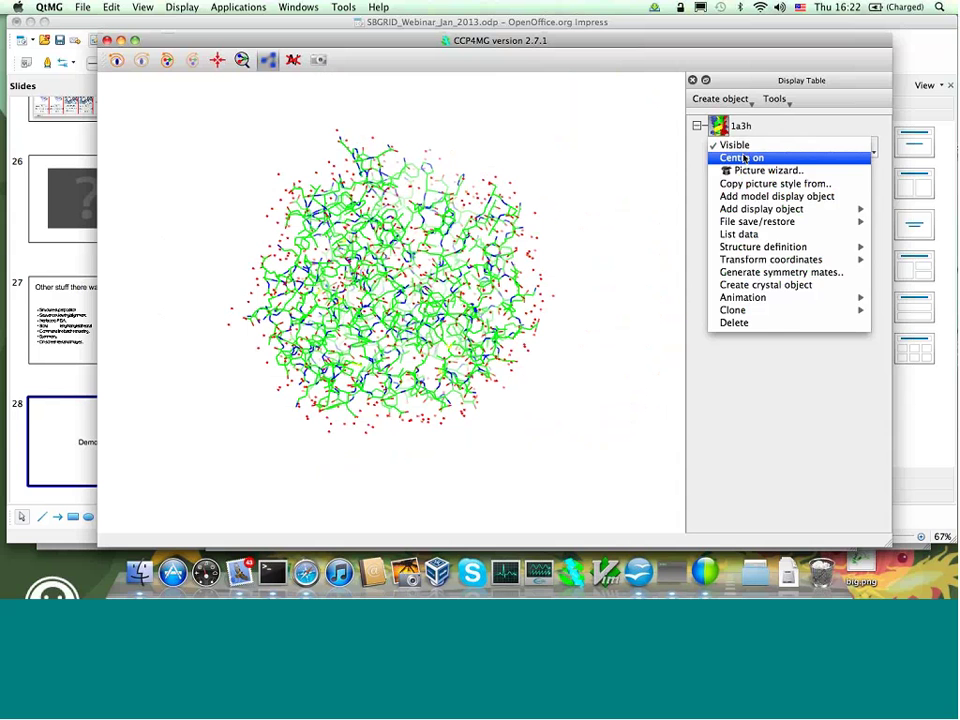
left_click(785, 134)
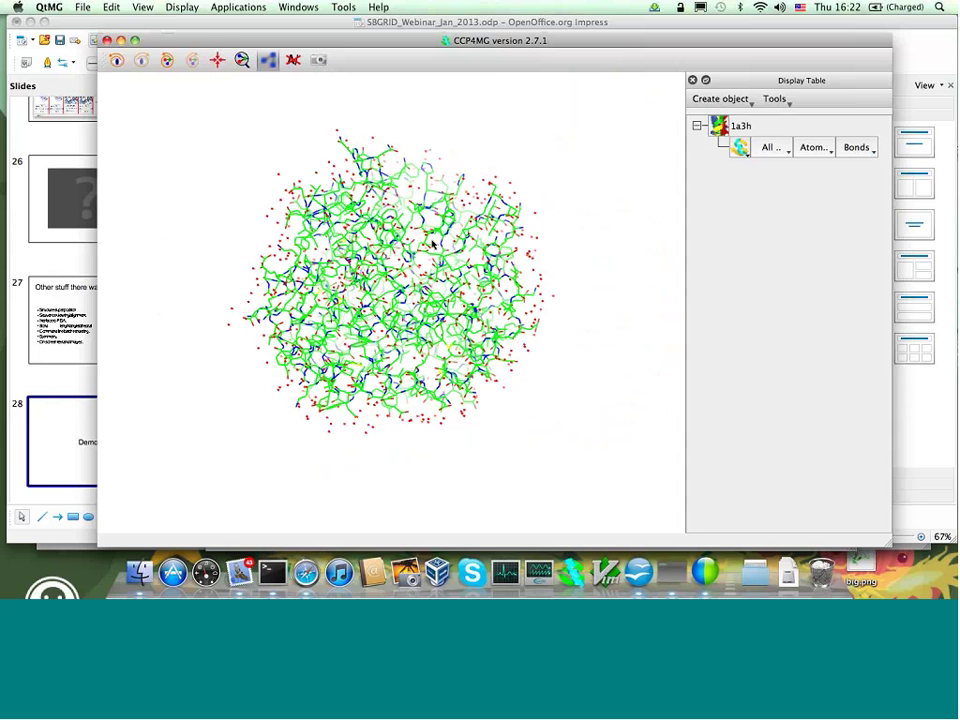
left_click_drag(432, 244, 504, 309)
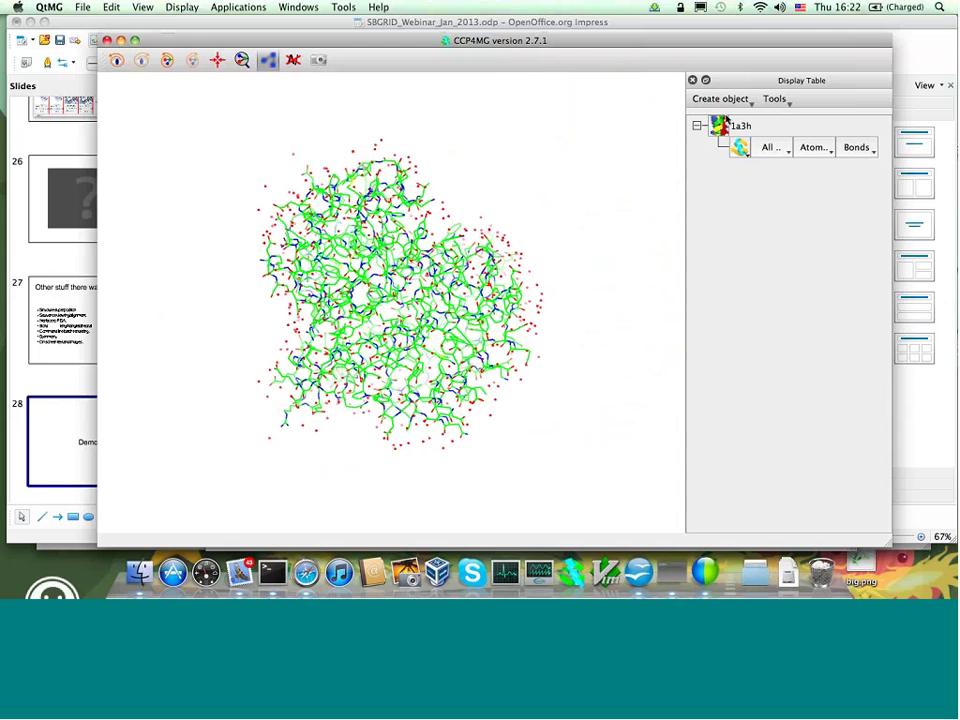
left_click(721, 129)
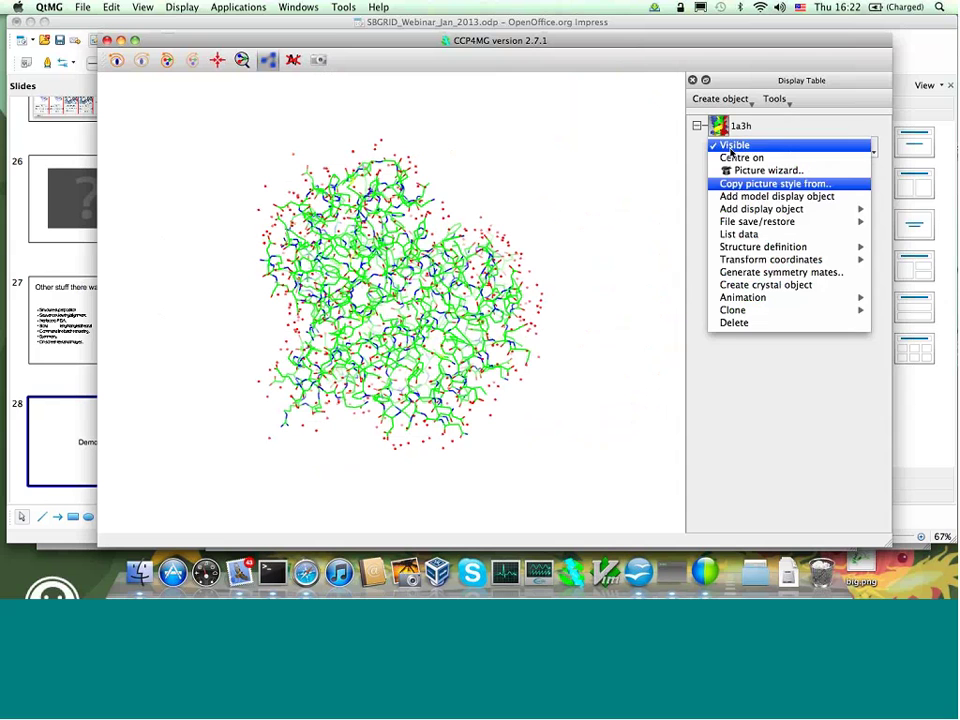
mouse_move(735, 311)
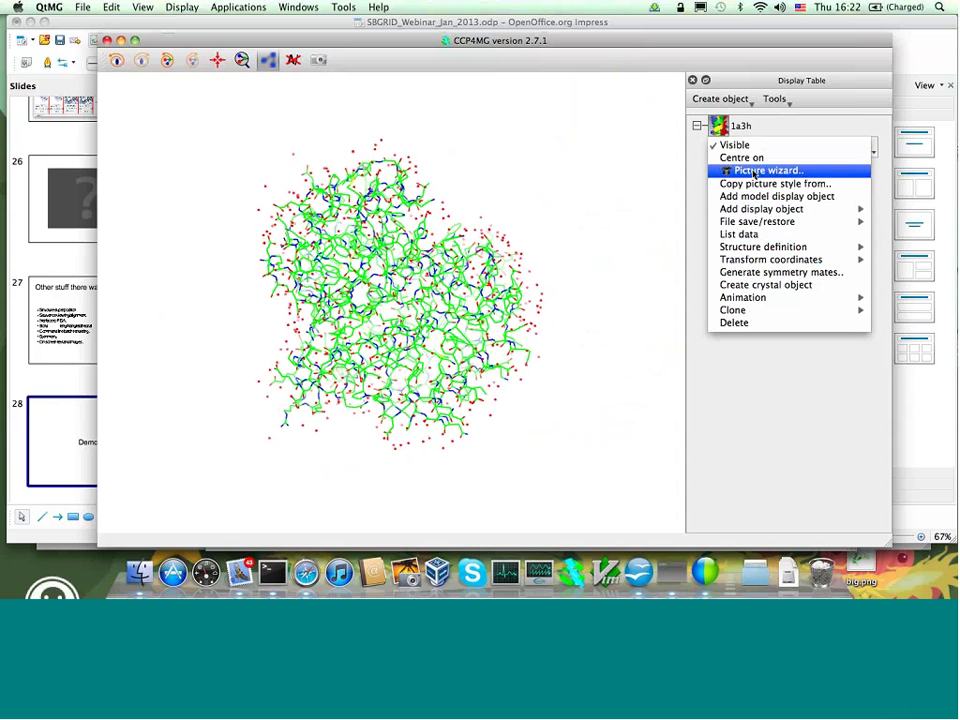
left_click(773, 131)
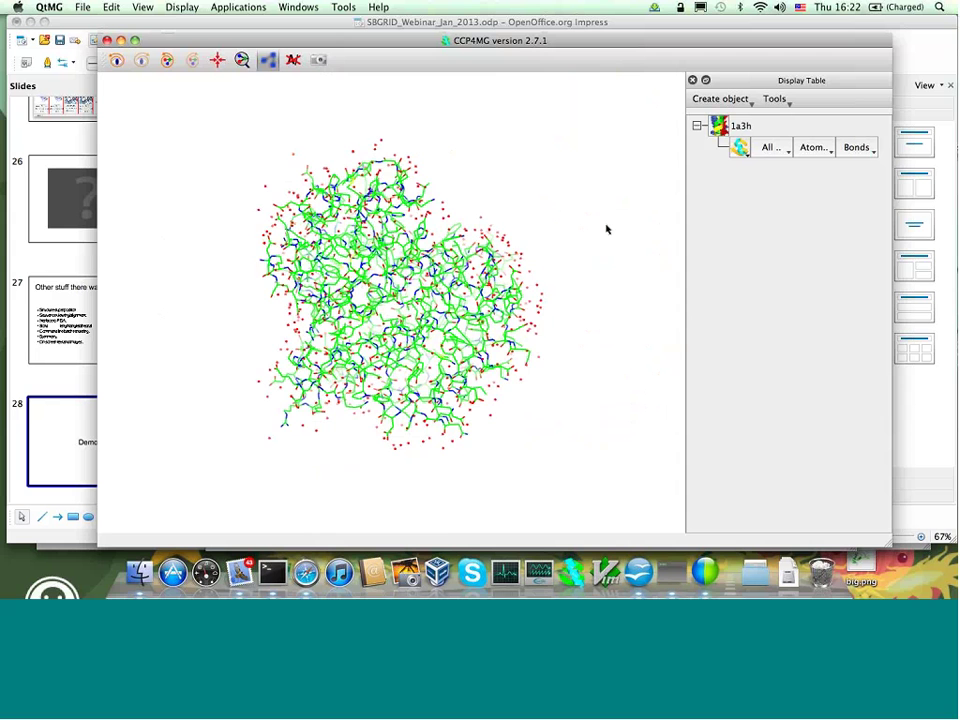
Restrict the atom selection of the 1a3h display object to the peptide CA trace
left_click_drag(606, 227, 596, 300)
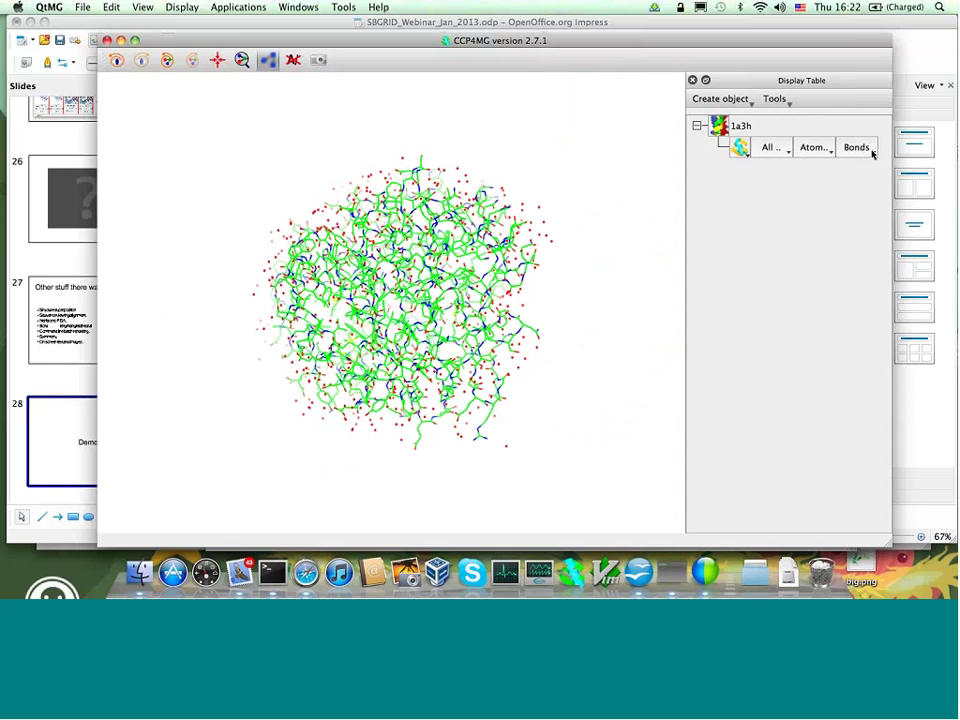
left_click(767, 147)
mouse_move(800, 191)
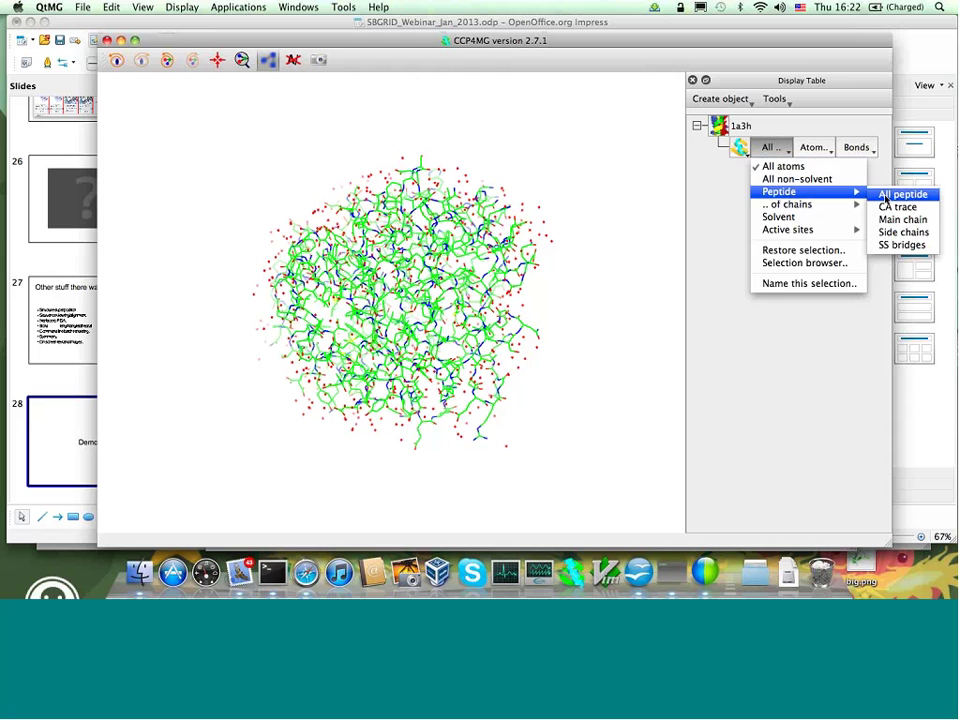
left_click(890, 206)
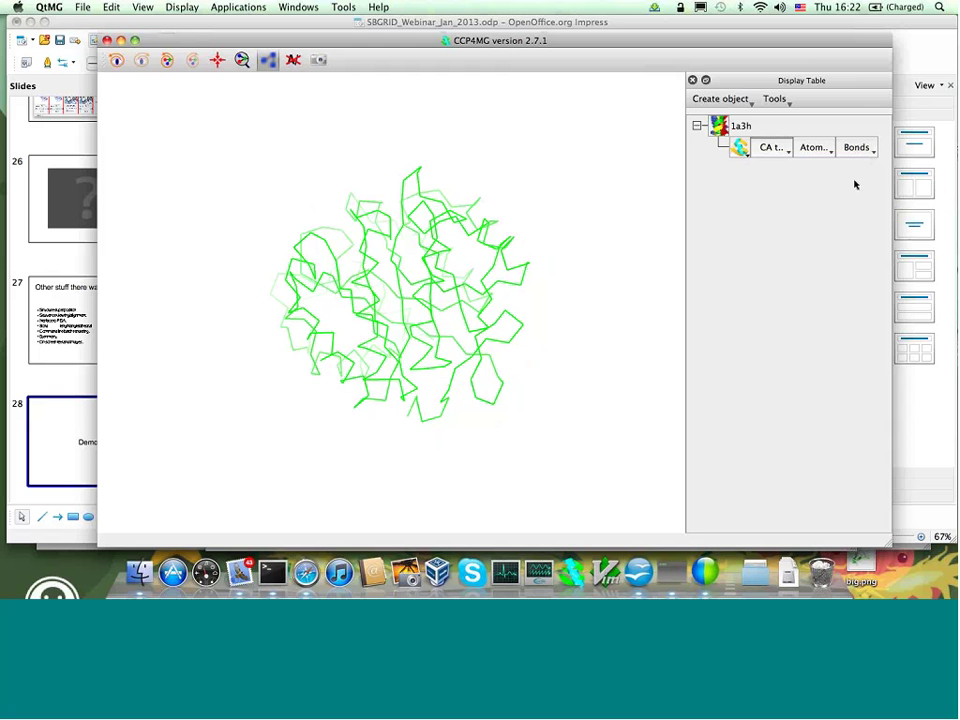
Change the 1a3h display object's atom selection to the active site SITE (AVE)
left_click(770, 147)
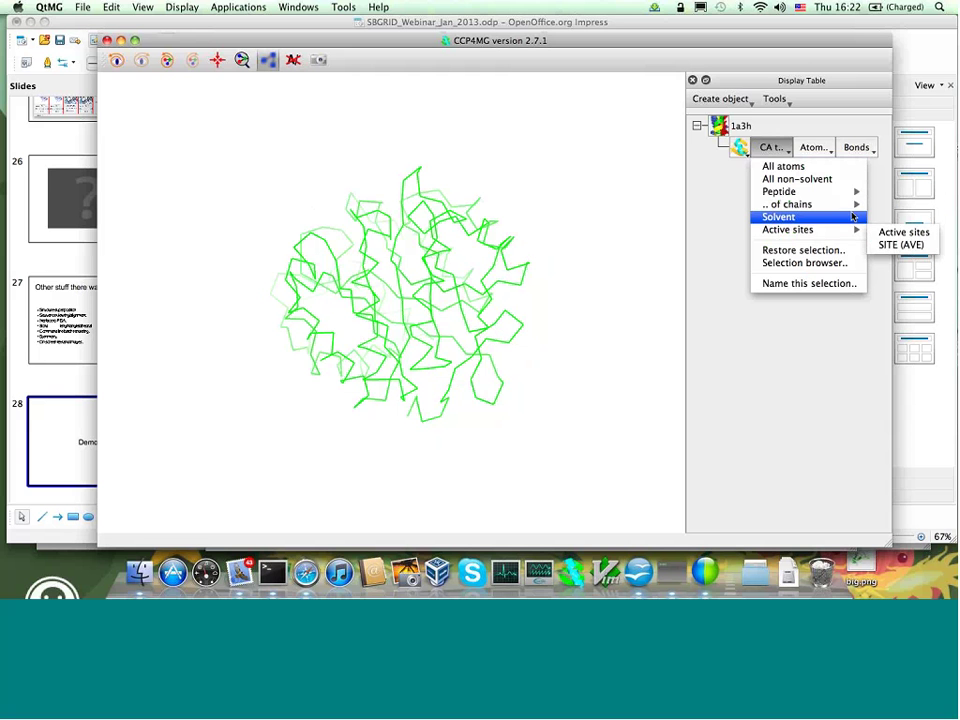
mouse_move(850, 229)
left_click(900, 242)
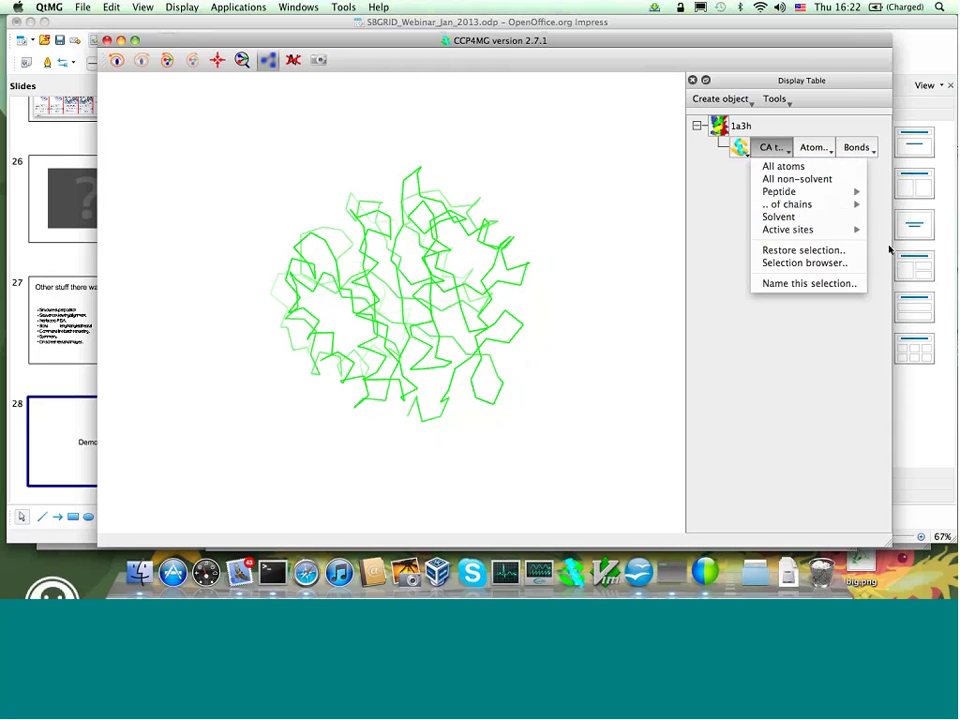
Set the atom selection of the 1a3h display object to all peptide
left_click(770, 147)
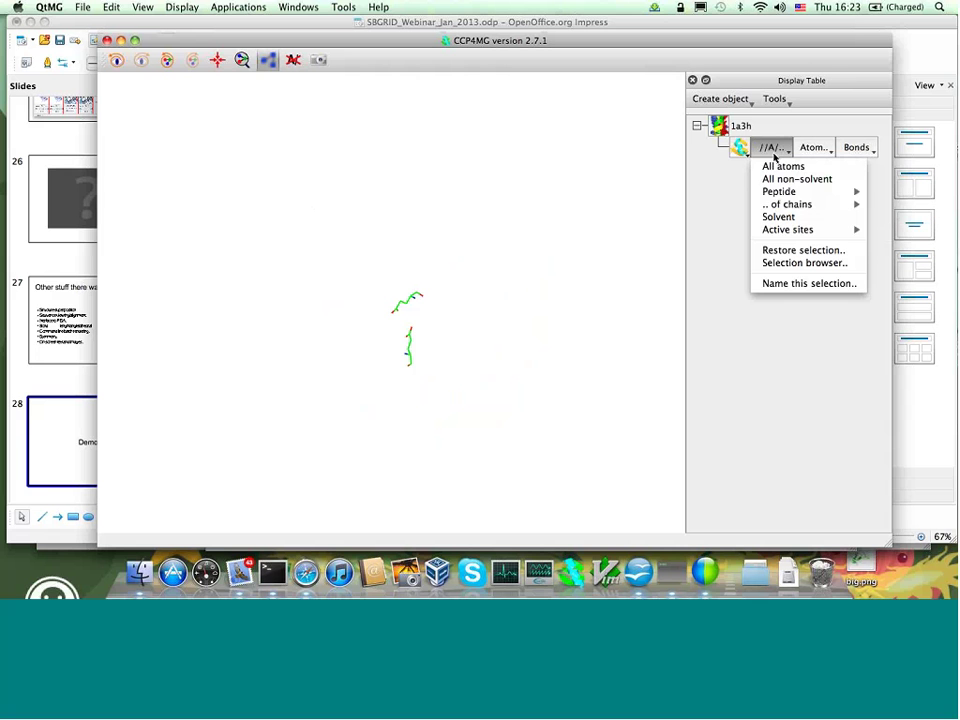
mouse_move(777, 192)
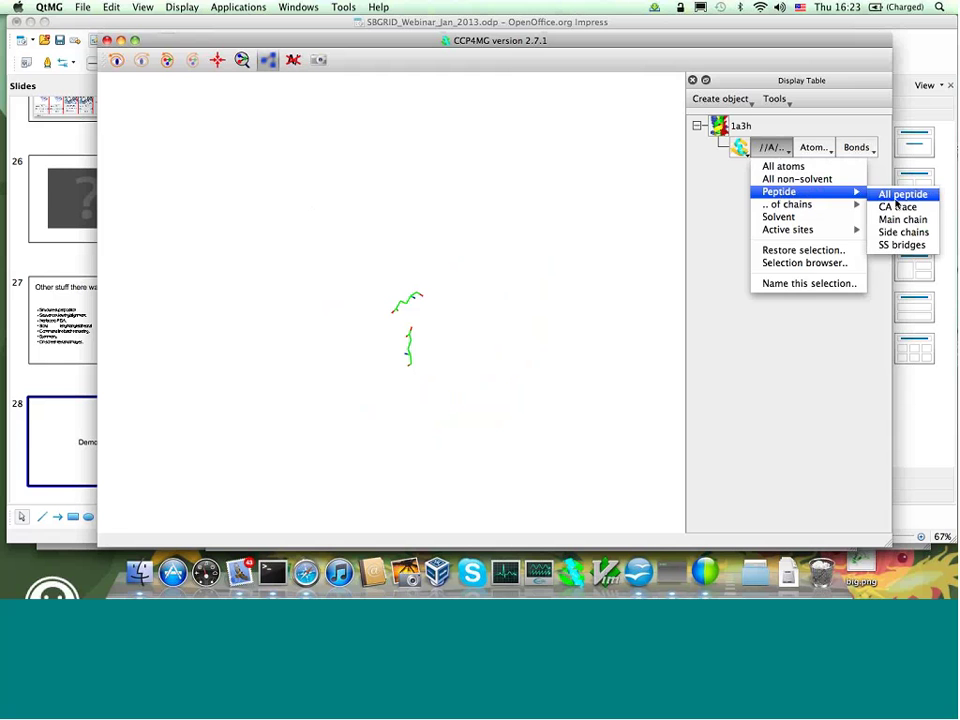
left_click(896, 198)
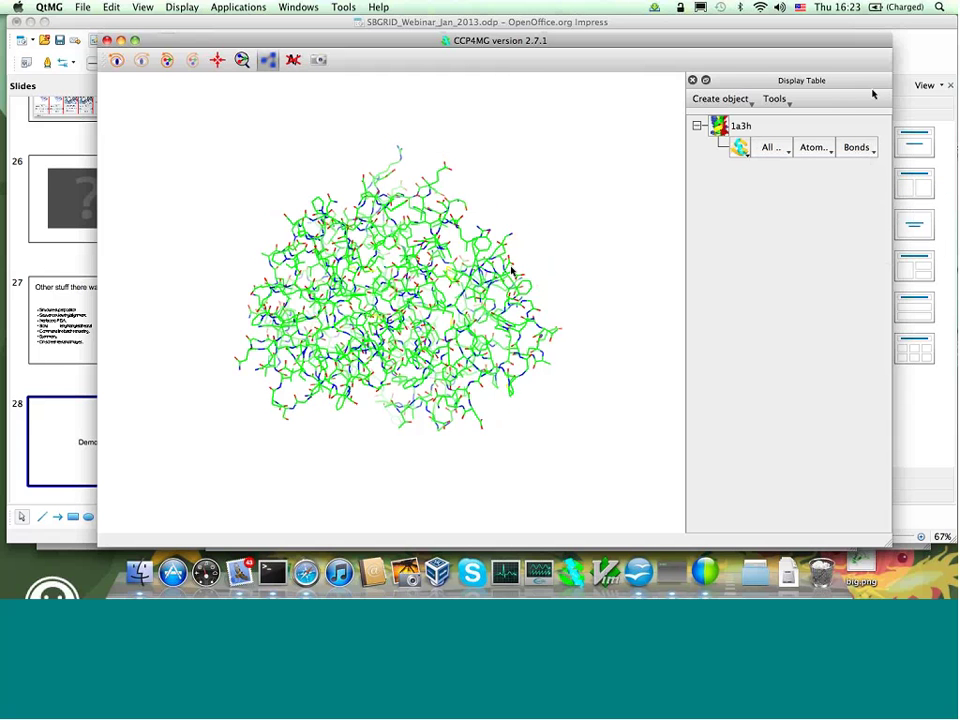
Colour the 1a3h display object with a blend through the model from blue to red over the peptide
left_click(813, 147)
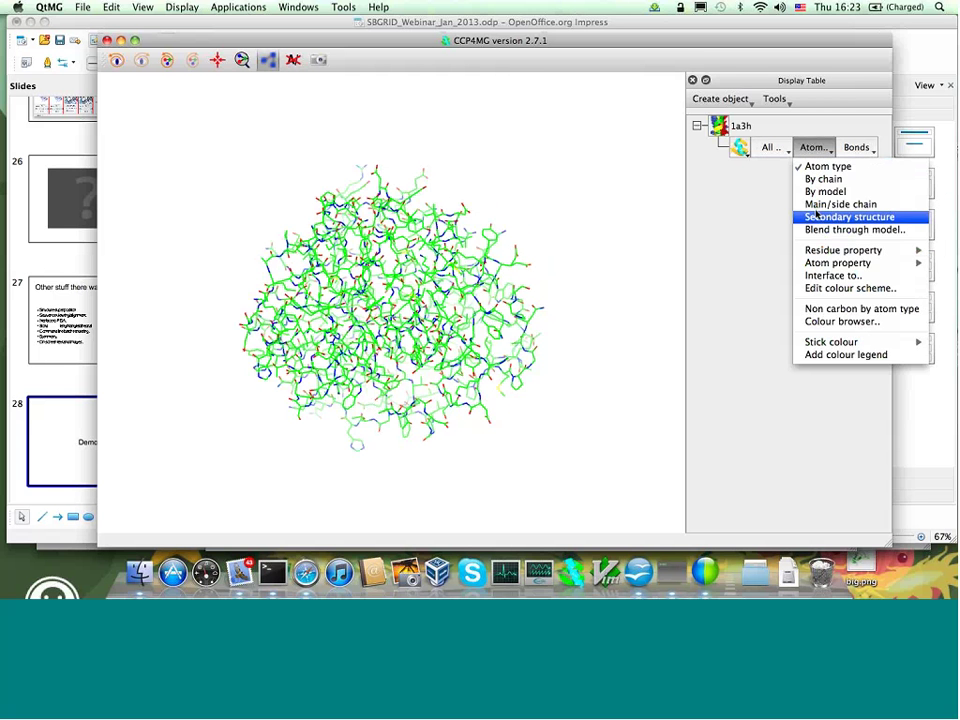
left_click(818, 231)
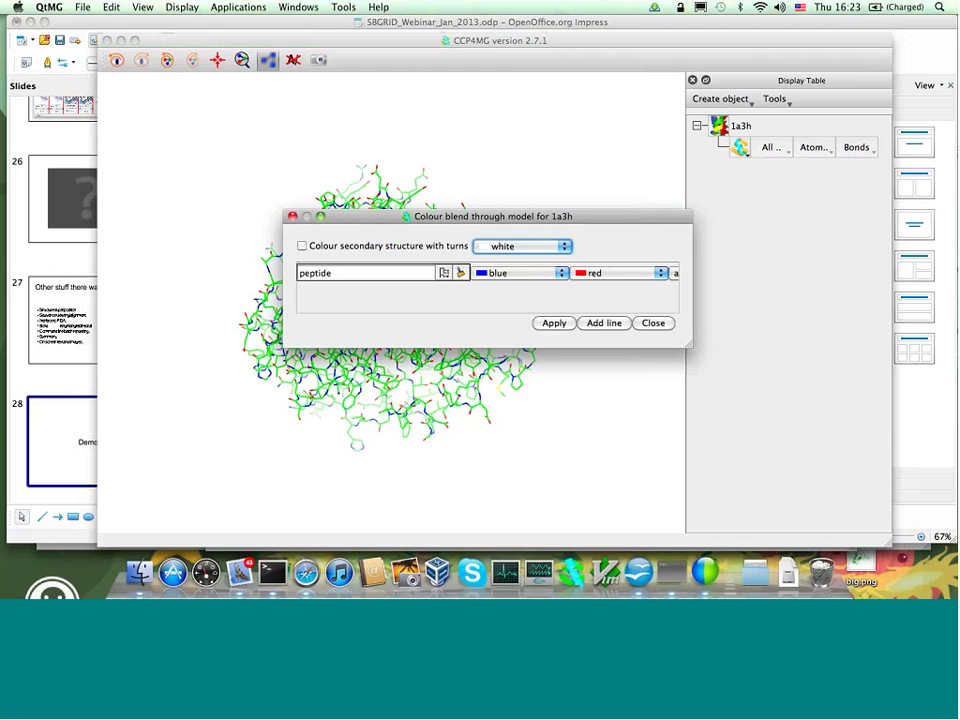
left_click(553, 323)
left_click(652, 323)
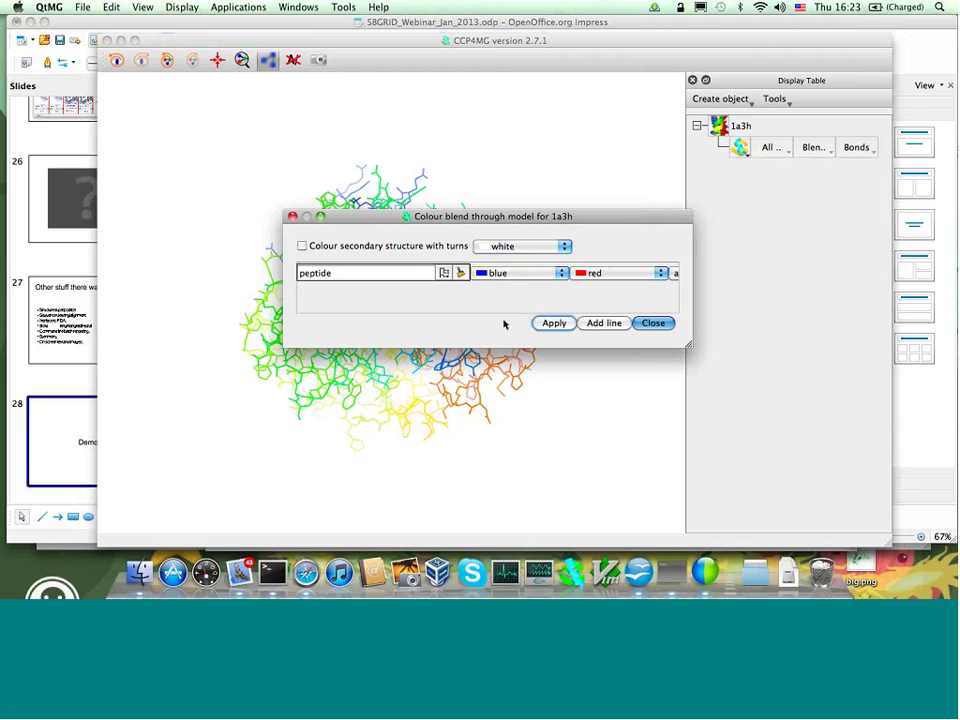
mouse_move(459, 369)
left_mouse_down()
mouse_move(446, 285)
mouse_move(530, 269)
left_mouse_up()
Change the drawing style of the 1a3h display object to ribbons
left_click(857, 152)
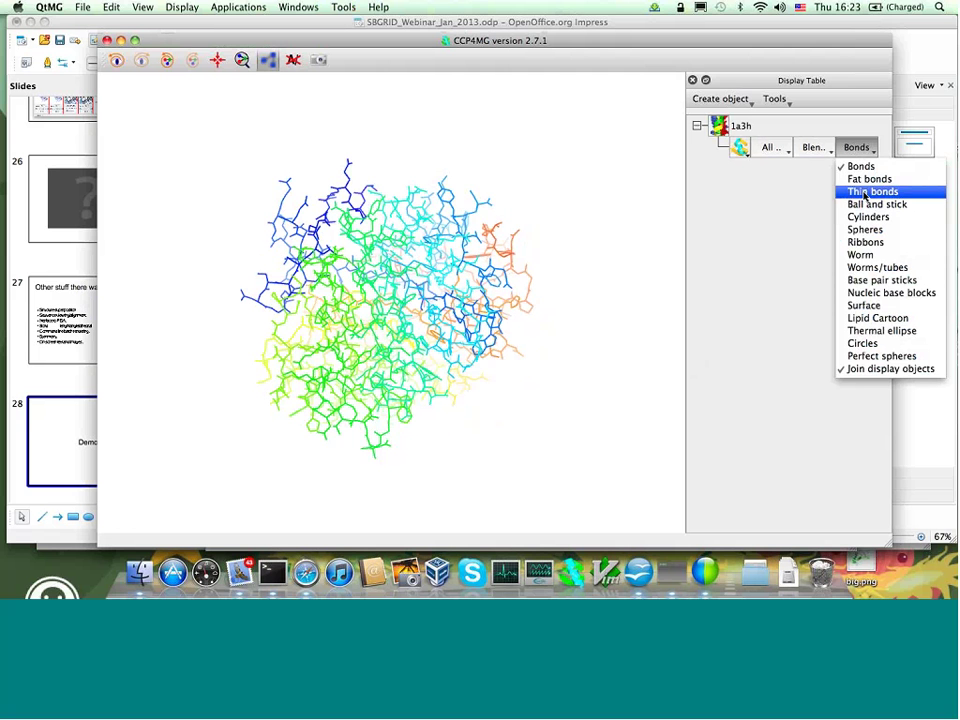
left_click(866, 242)
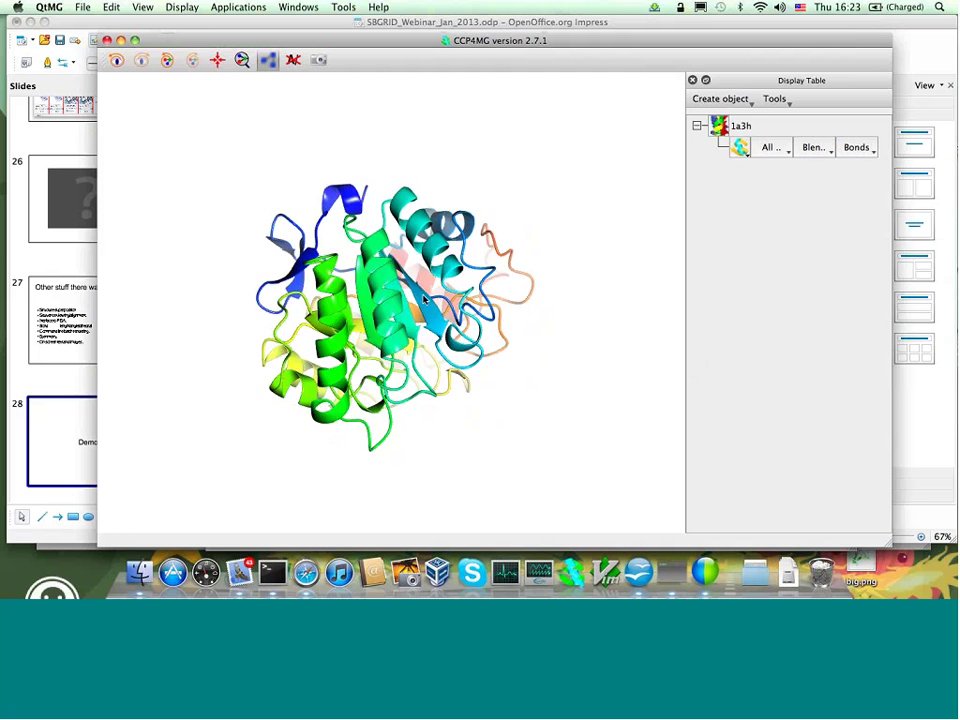
left_click_drag(423, 299, 520, 355)
Clone the 1a3h ribbon display object and draw the copy as fat bonds
left_click(741, 148)
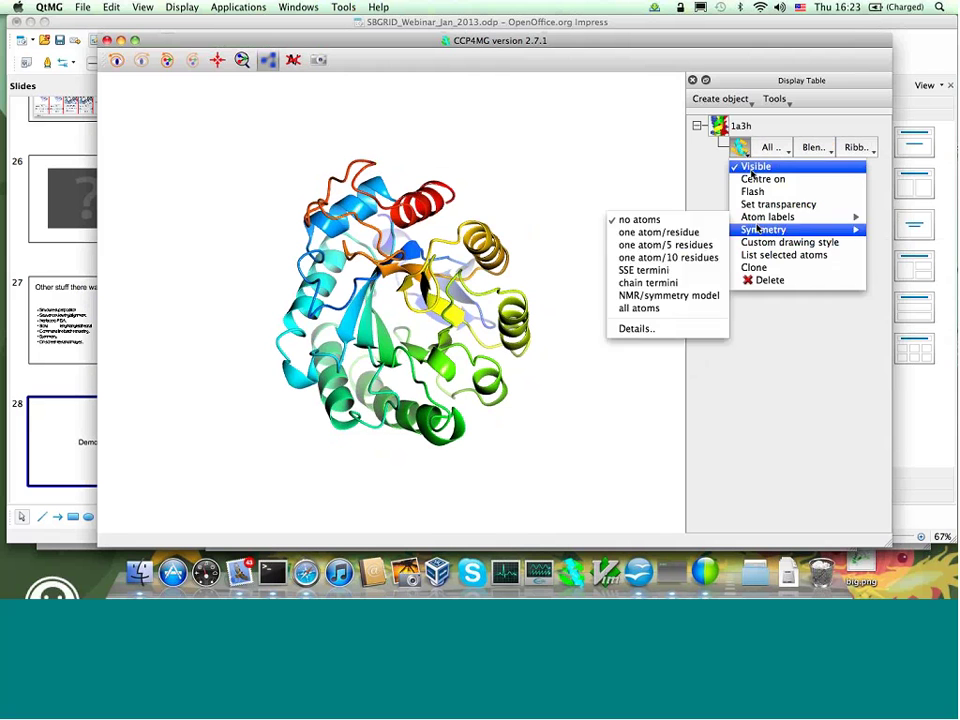
left_click(758, 268)
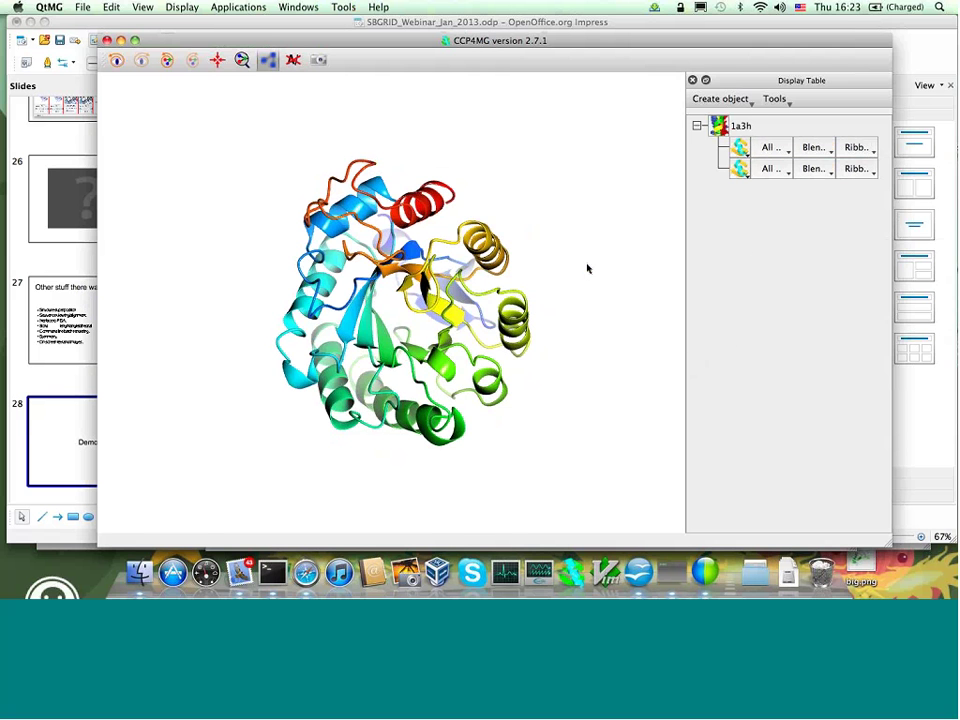
left_click_drag(468, 268, 485, 300)
left_click(855, 169)
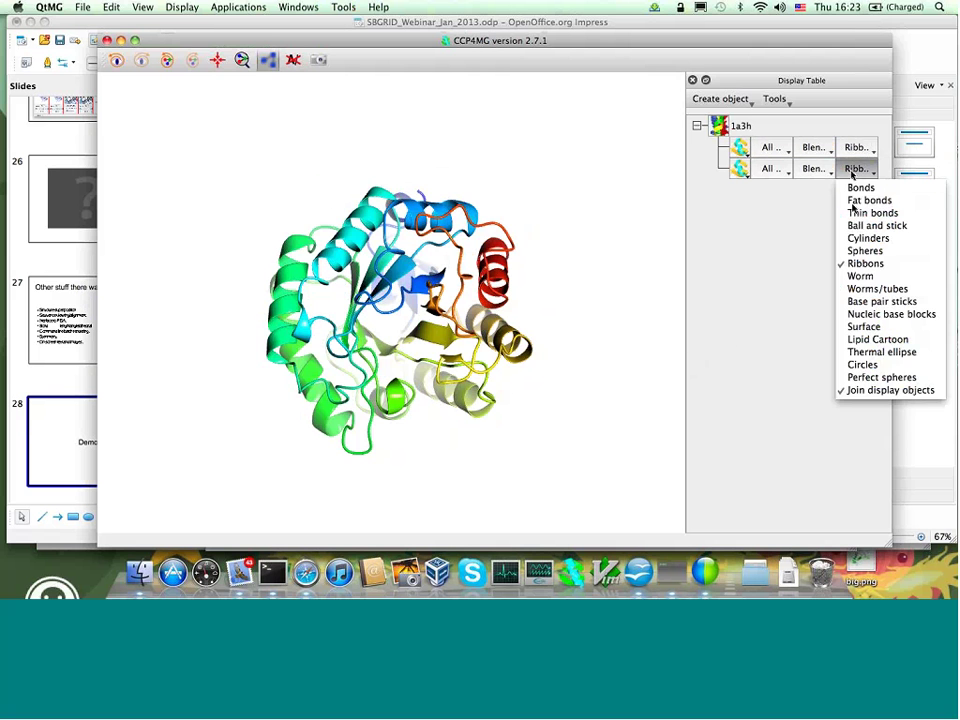
left_click(866, 199)
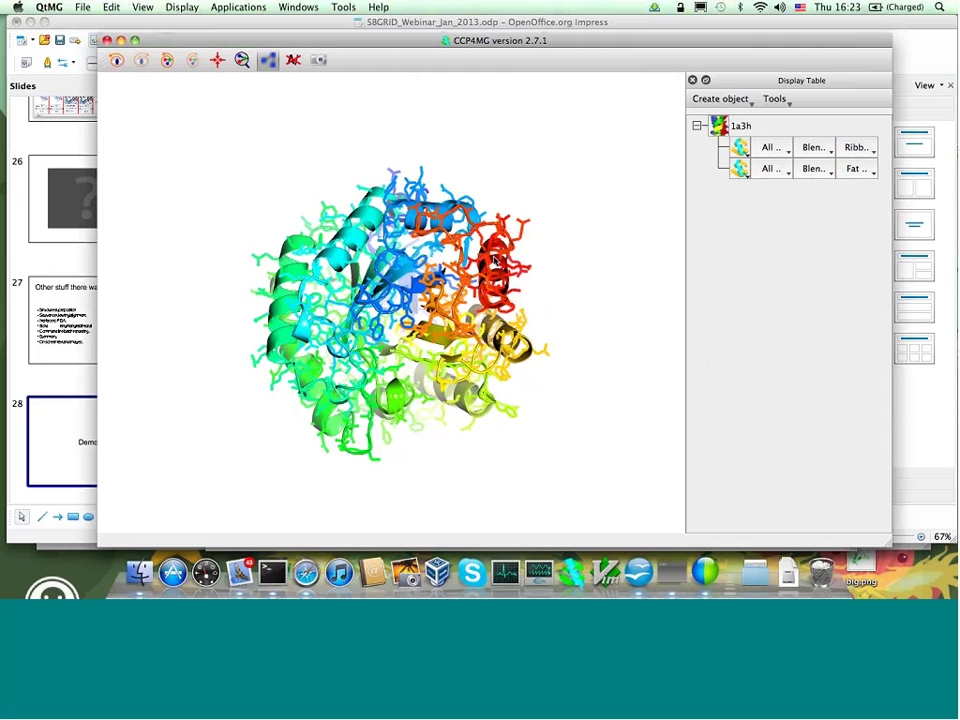
left_click_drag(493, 262, 566, 362)
scroll(497, 344, "up", 10)
Add another model display object to 1a3h and delete that new object again
left_click(719, 127)
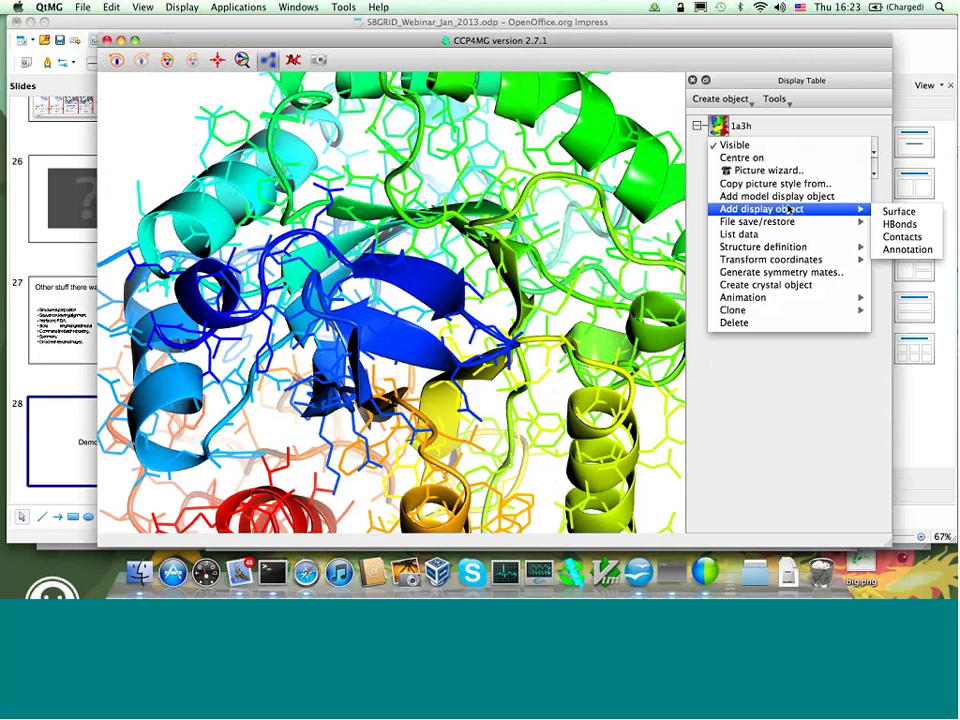
left_click(802, 197)
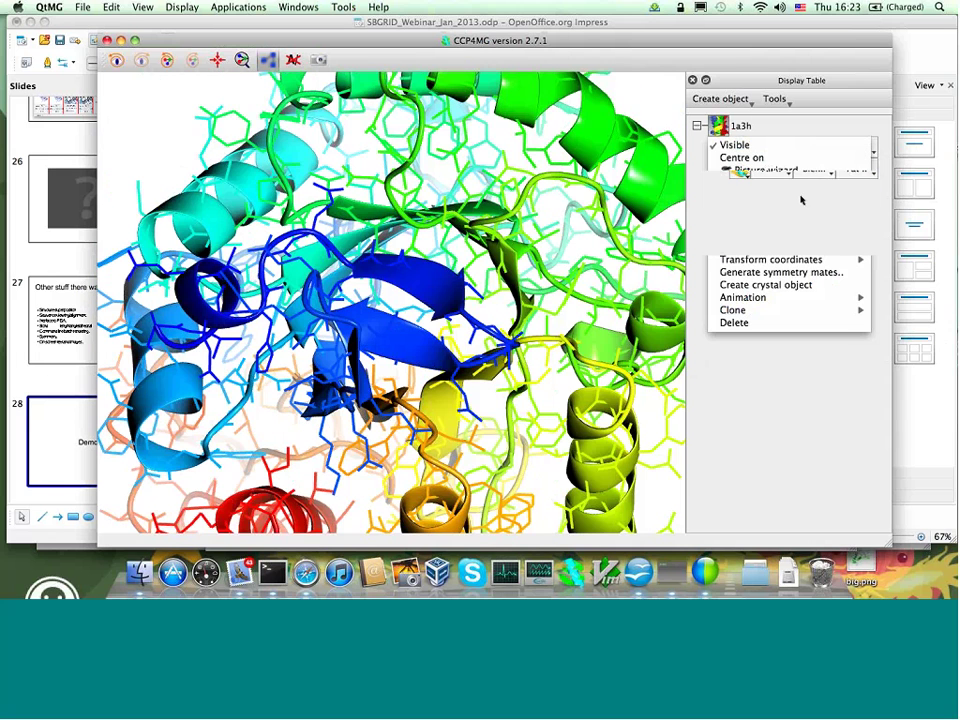
left_click(721, 136)
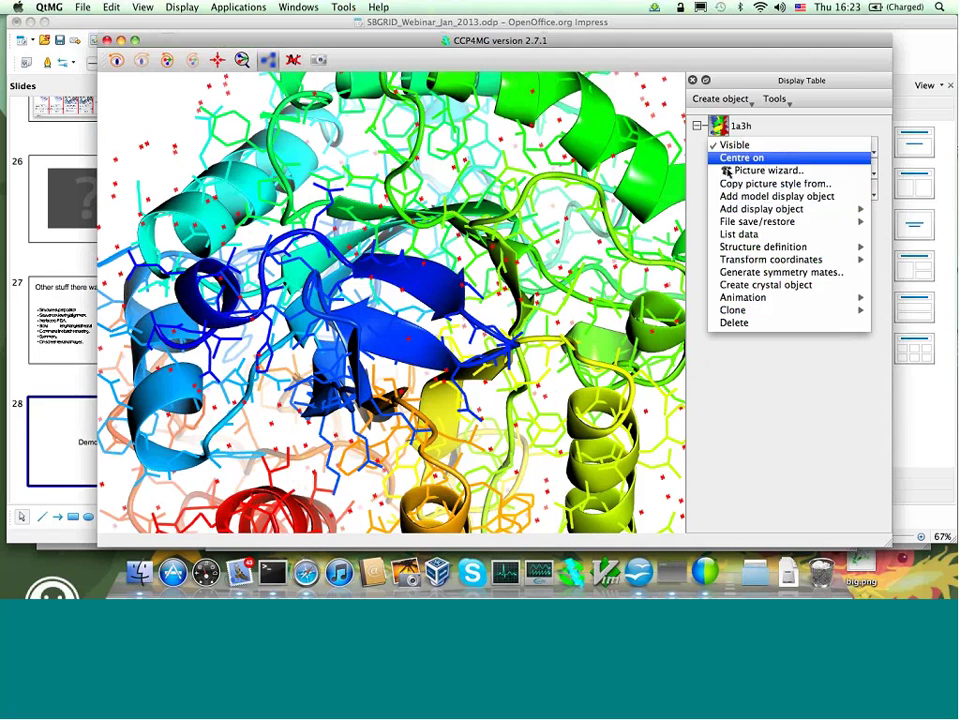
left_click(795, 125)
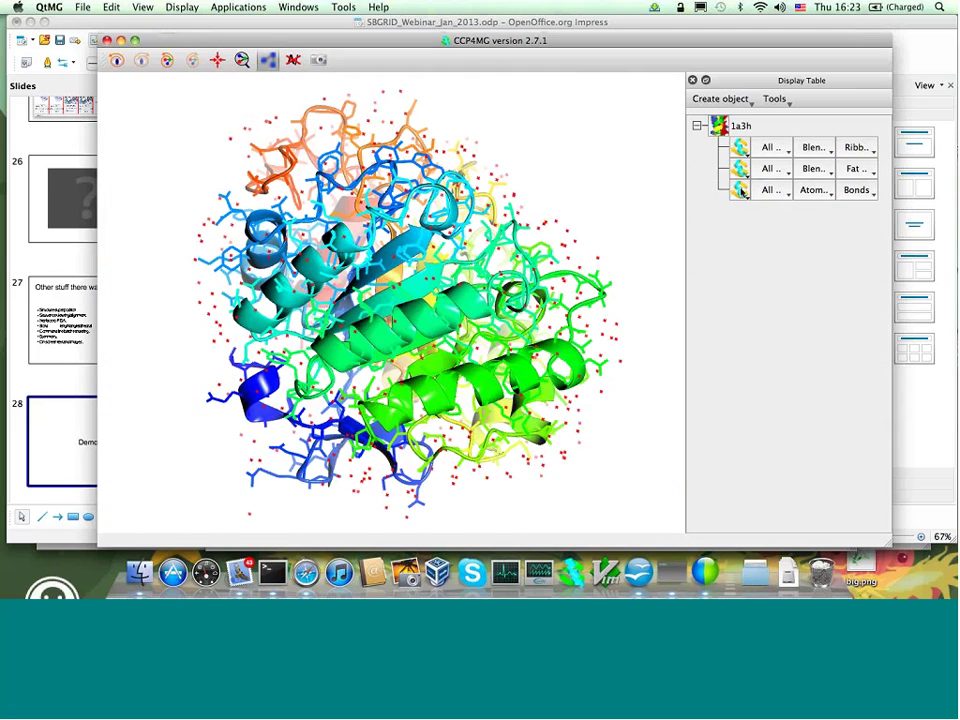
left_click(740, 190)
left_click(763, 325)
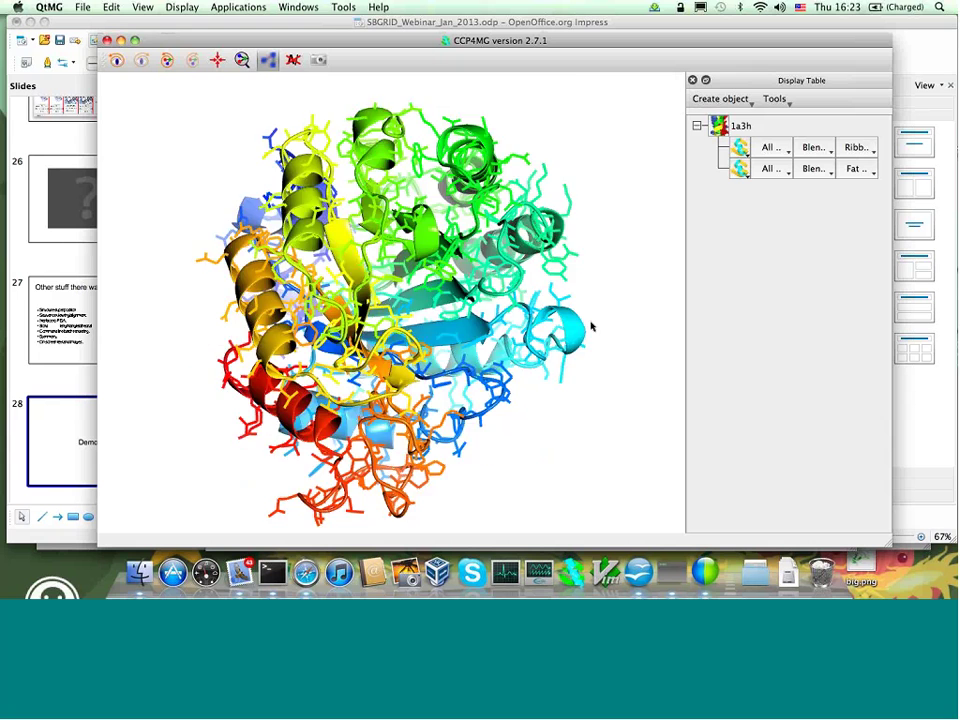
Create a "trace and ligands" picture of 1a3h with the Picture wizard, deleting the existing display objects
left_click(740, 126)
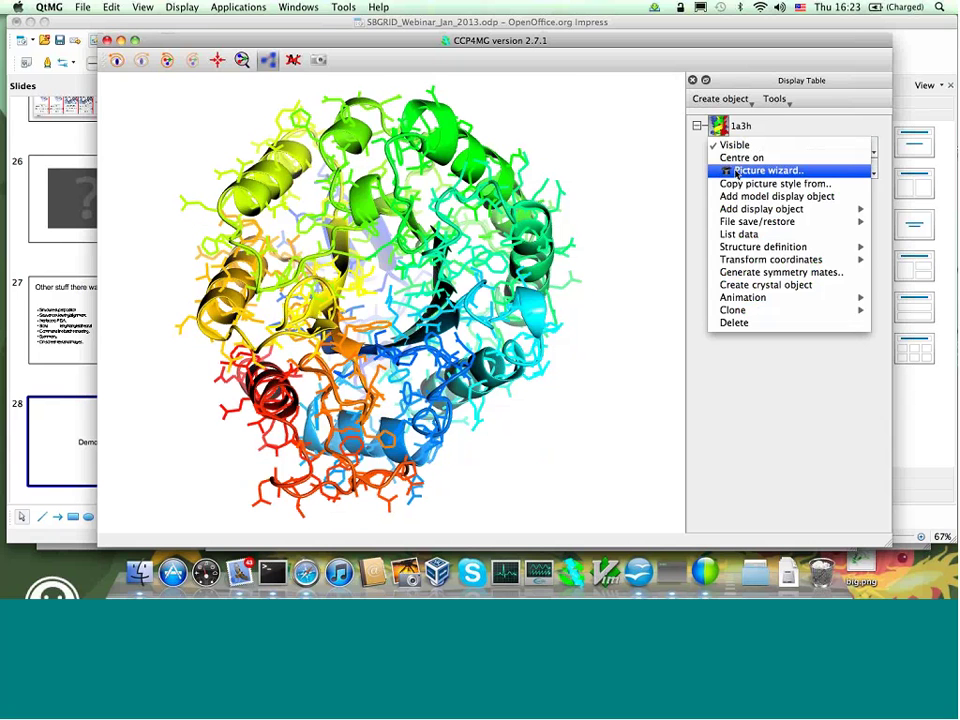
left_click(736, 173)
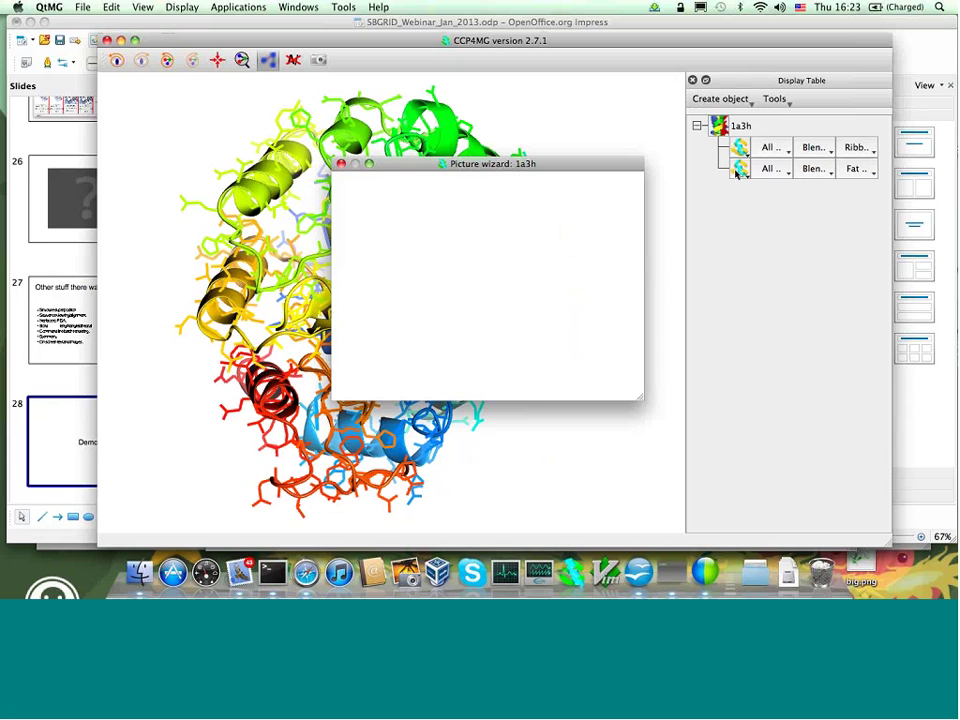
left_click_drag(640, 402, 733, 503)
left_click_drag(506, 165, 624, 124)
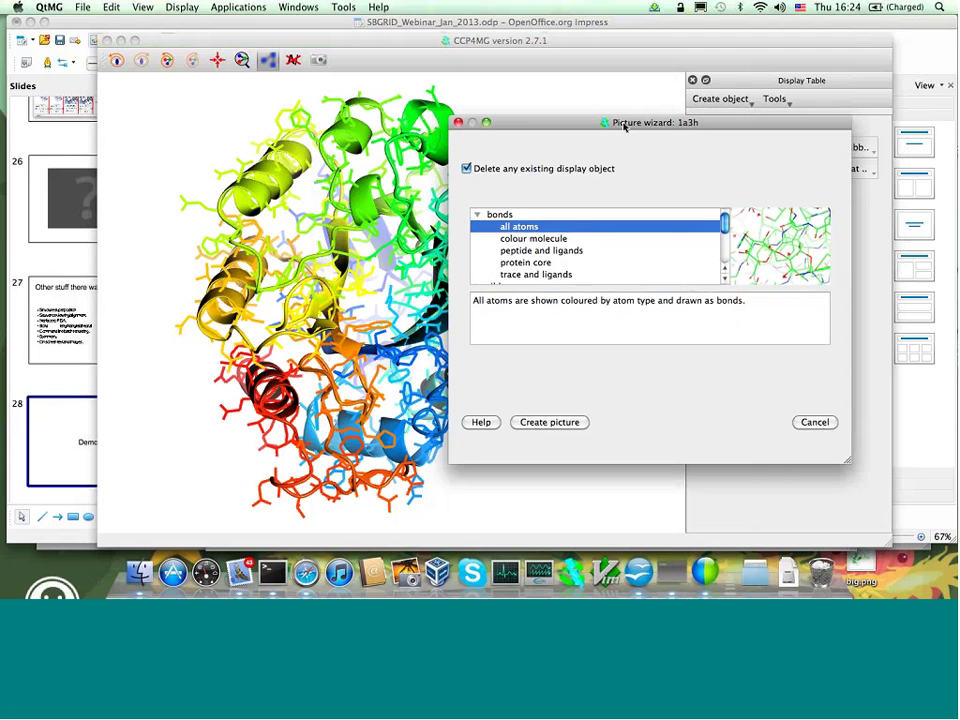
left_click(525, 262)
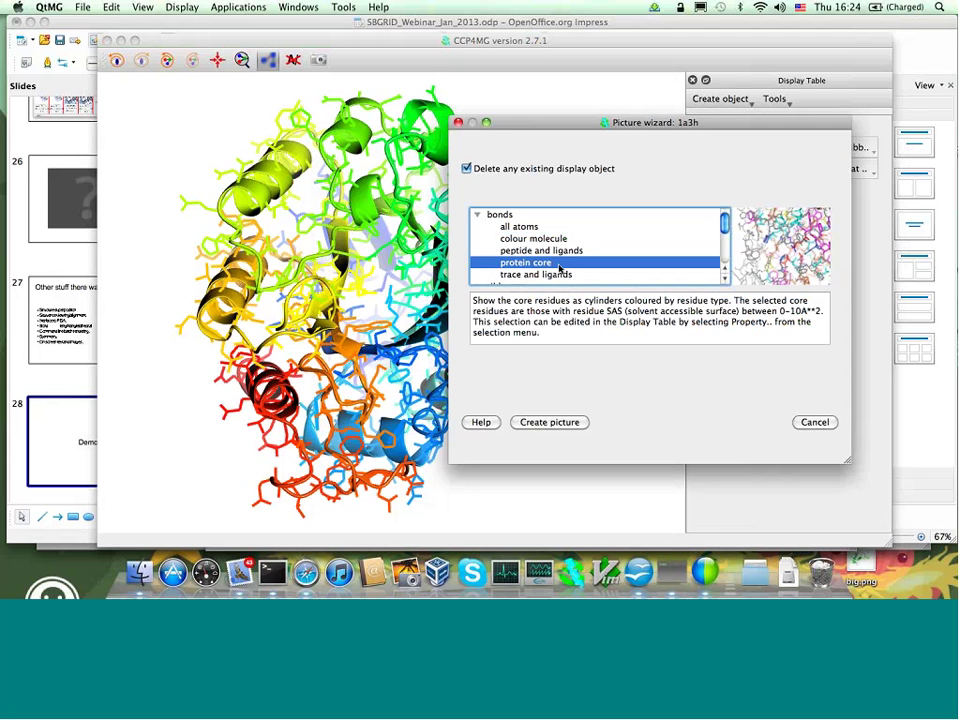
left_click(525, 273)
left_click(560, 425)
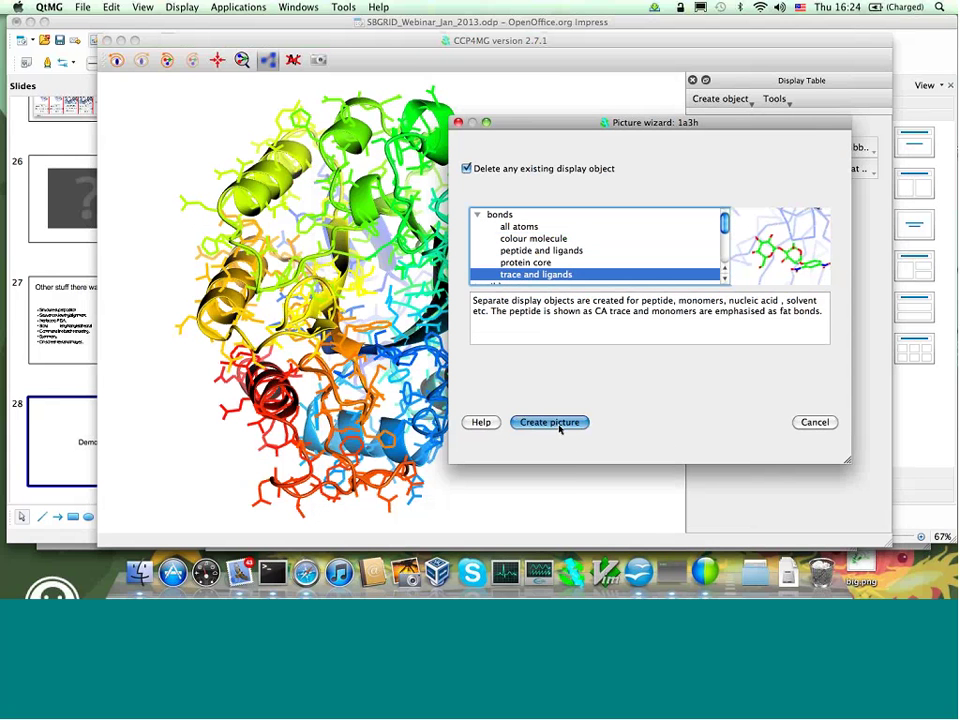
mouse_move(447, 321)
left_mouse_down()
mouse_move(392, 272)
mouse_move(474, 358)
mouse_move(497, 343)
mouse_move(375, 408)
mouse_move(392, 340)
left_mouse_up()
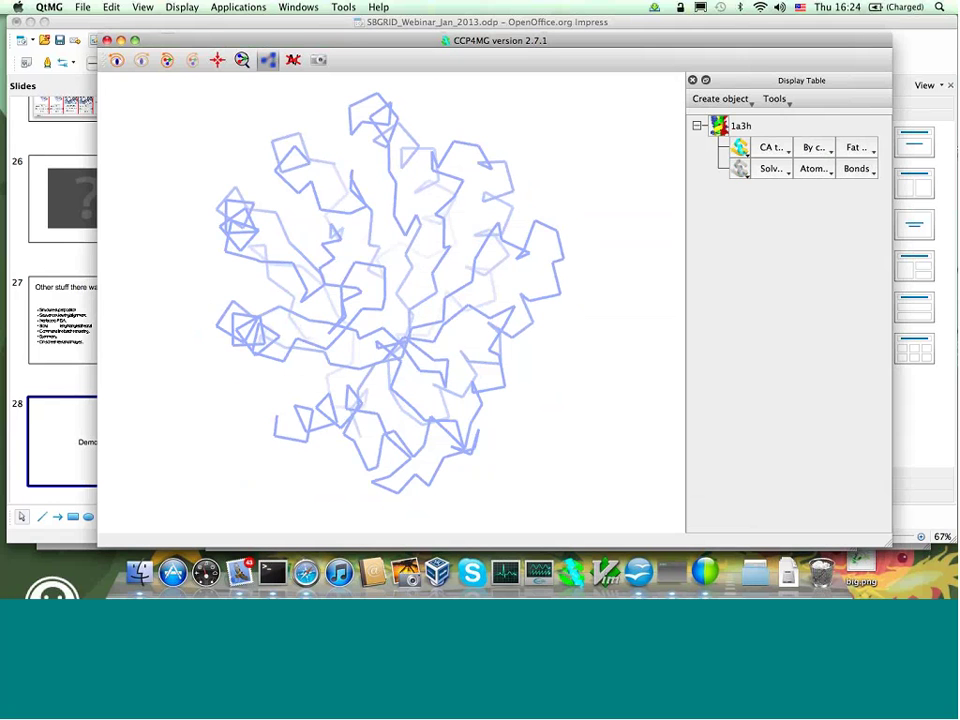
Replace the 1a3h picture with the Picture wizard's ligand binding site style "site and ribbons"
left_click(720, 134)
left_click(735, 168)
left_click_drag(518, 229, 517, 249)
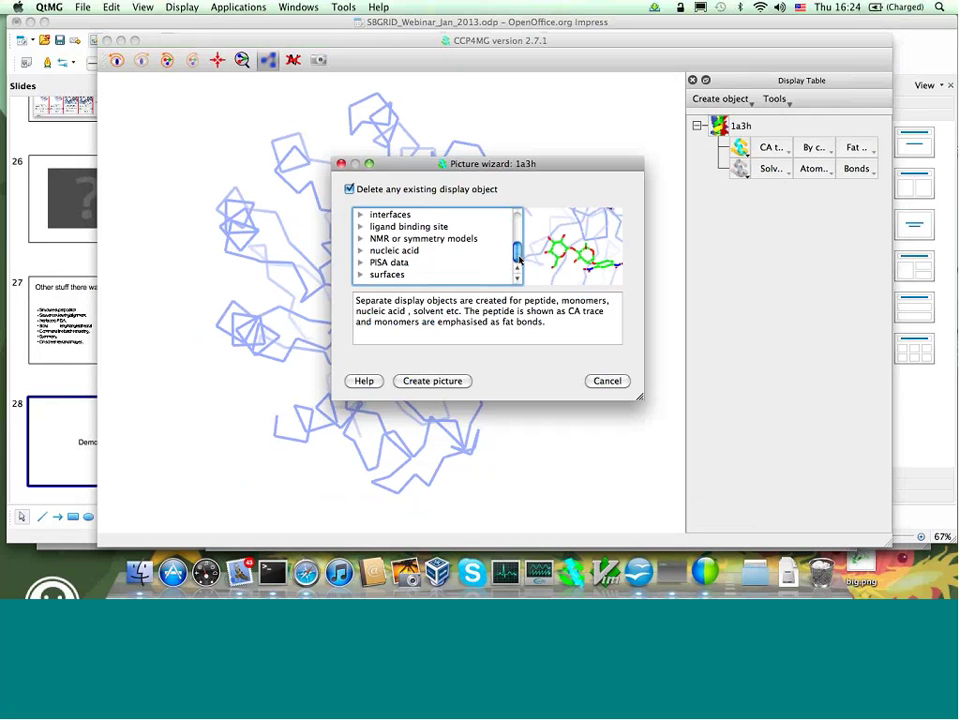
left_click(358, 227)
left_click(448, 262)
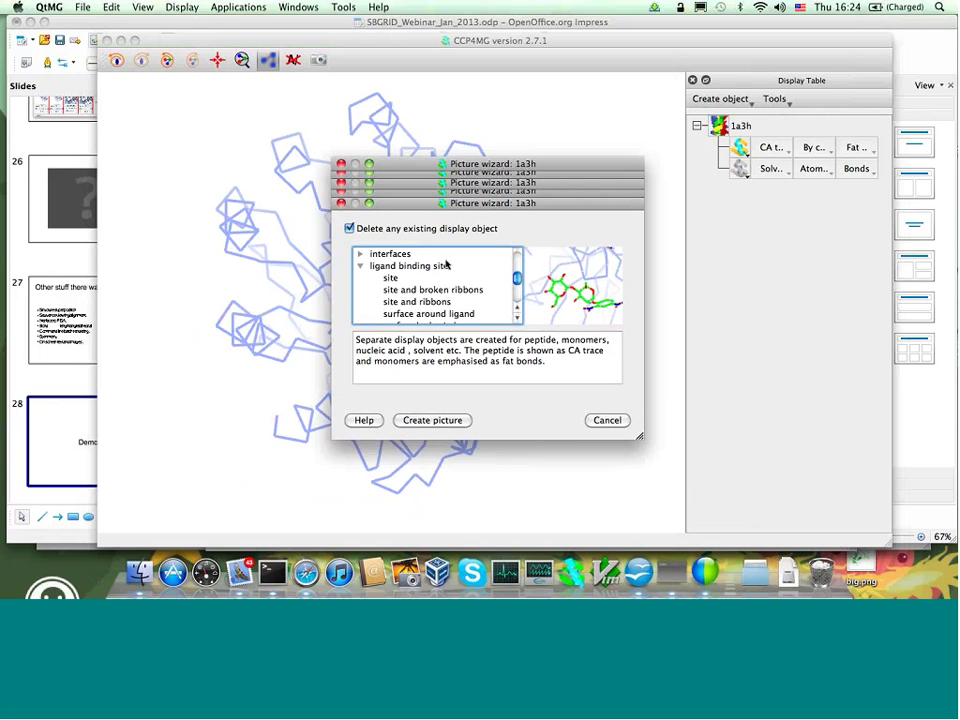
left_click(432, 449)
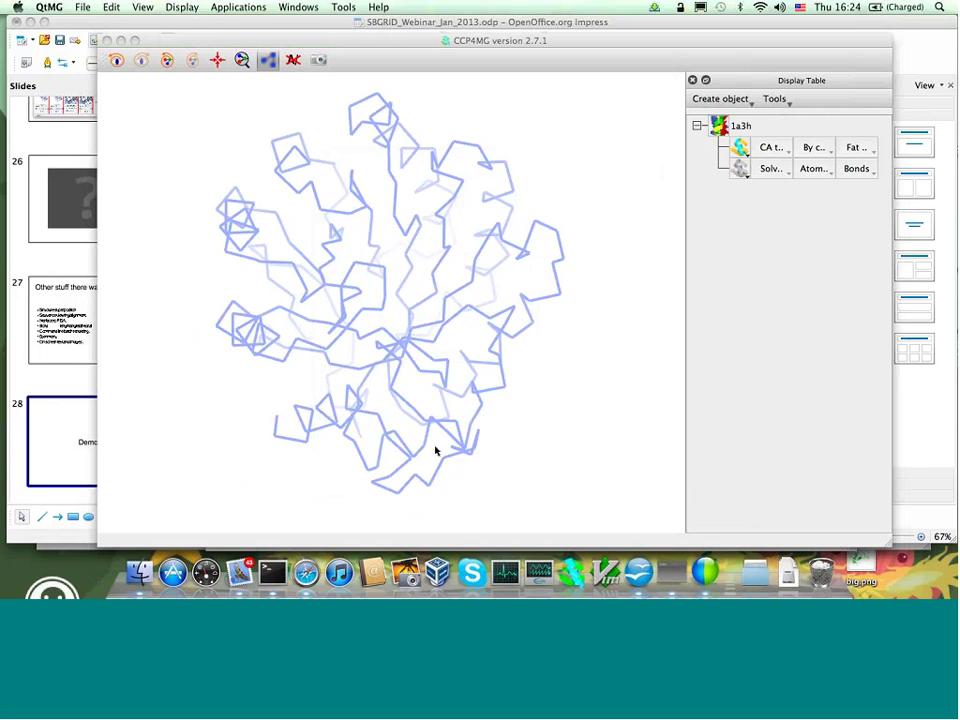
left_click_drag(361, 296, 470, 364)
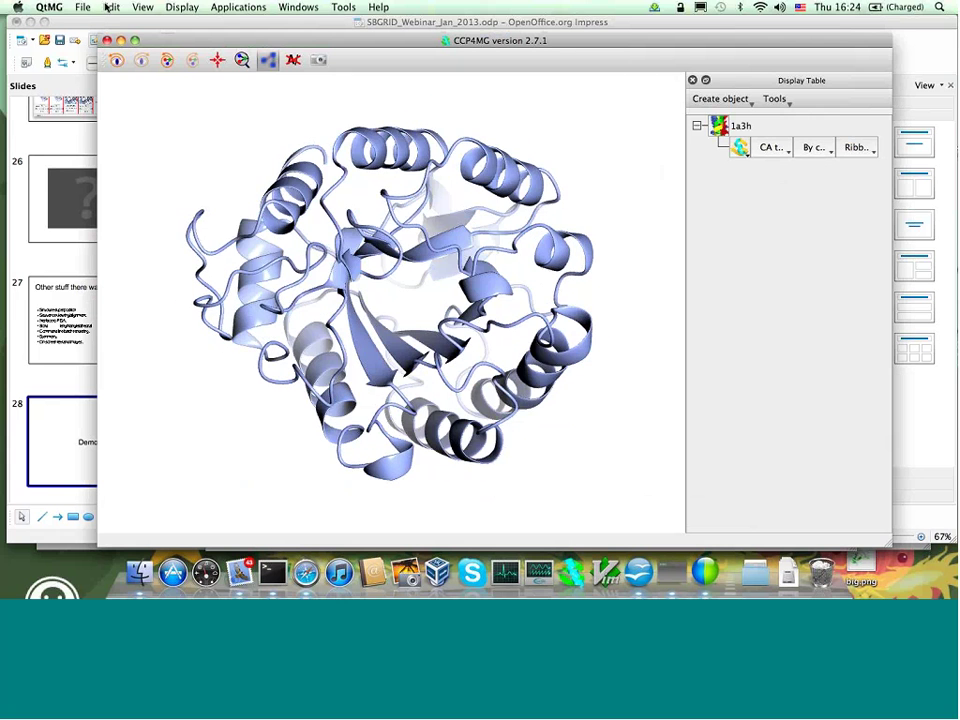
Open 3a3h.pdb from the APS directory using automatic picture setup with the "site and ribbons" style
left_click(83, 7)
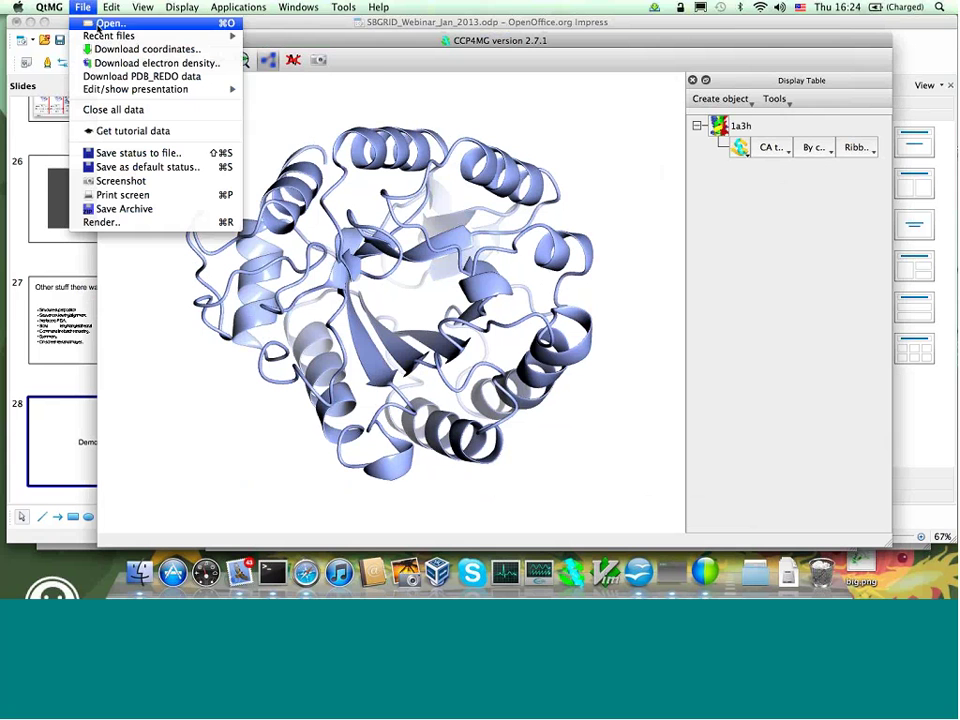
mouse_move(121, 42)
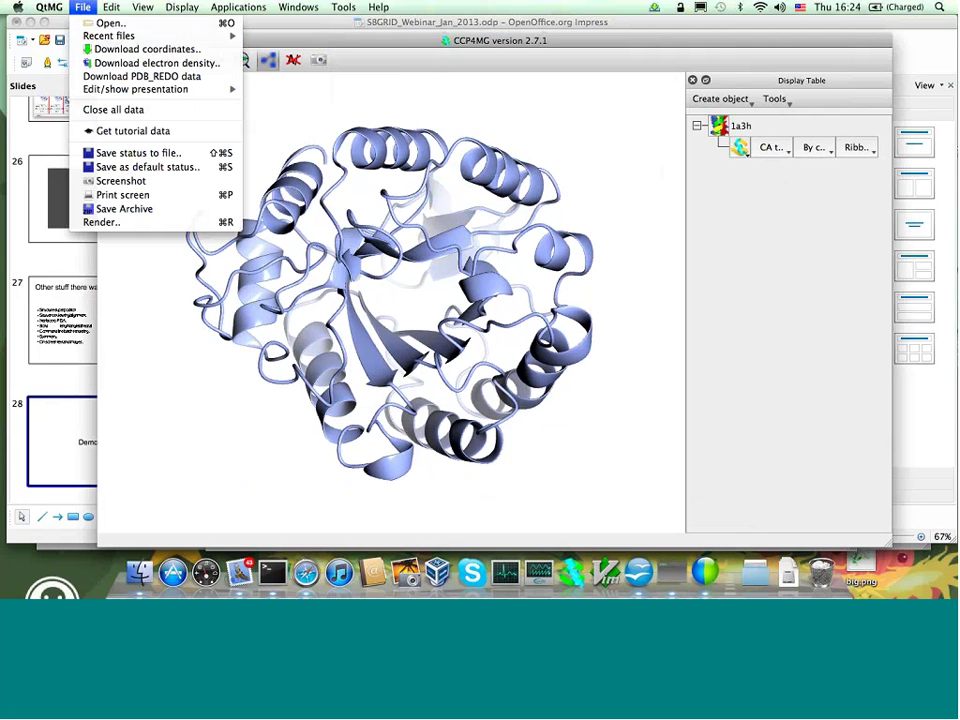
left_click(105, 22)
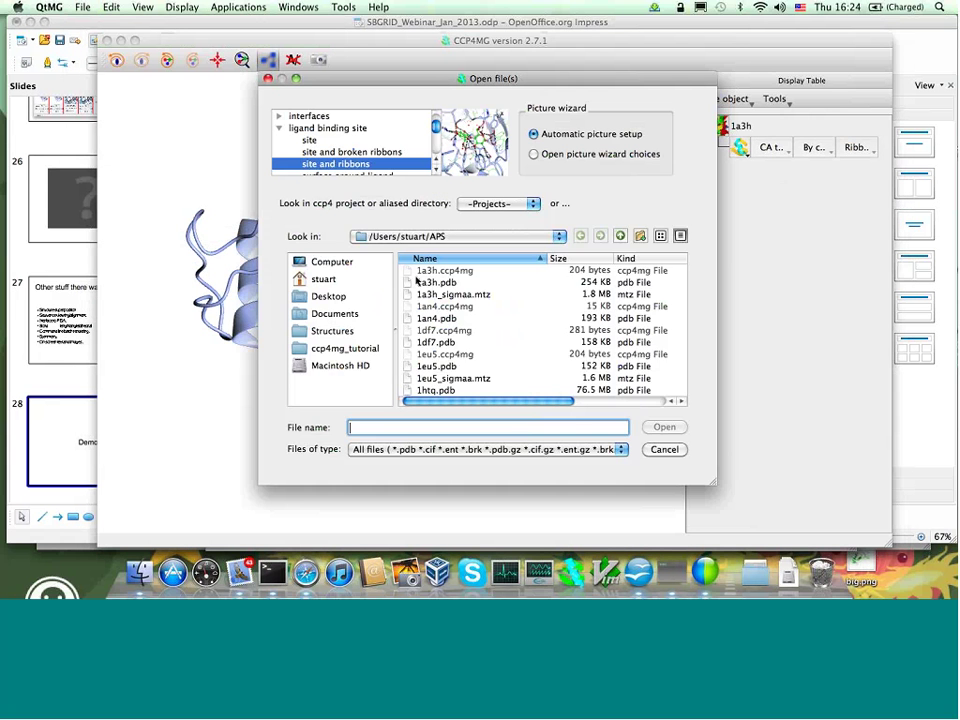
type("3a")
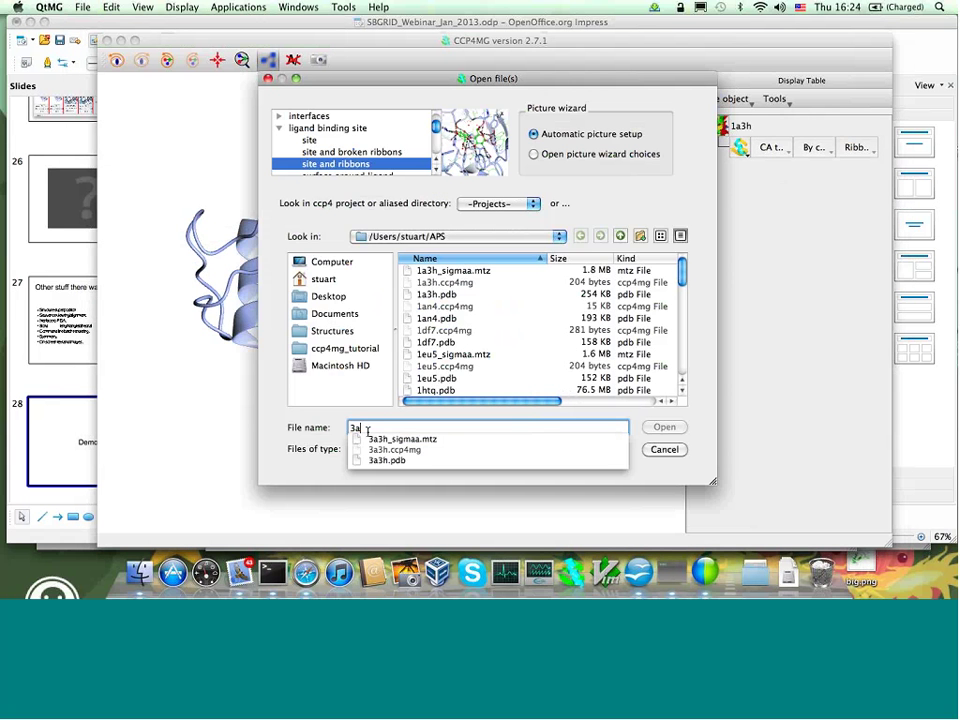
key("Down")
key("Down")
key("Down")
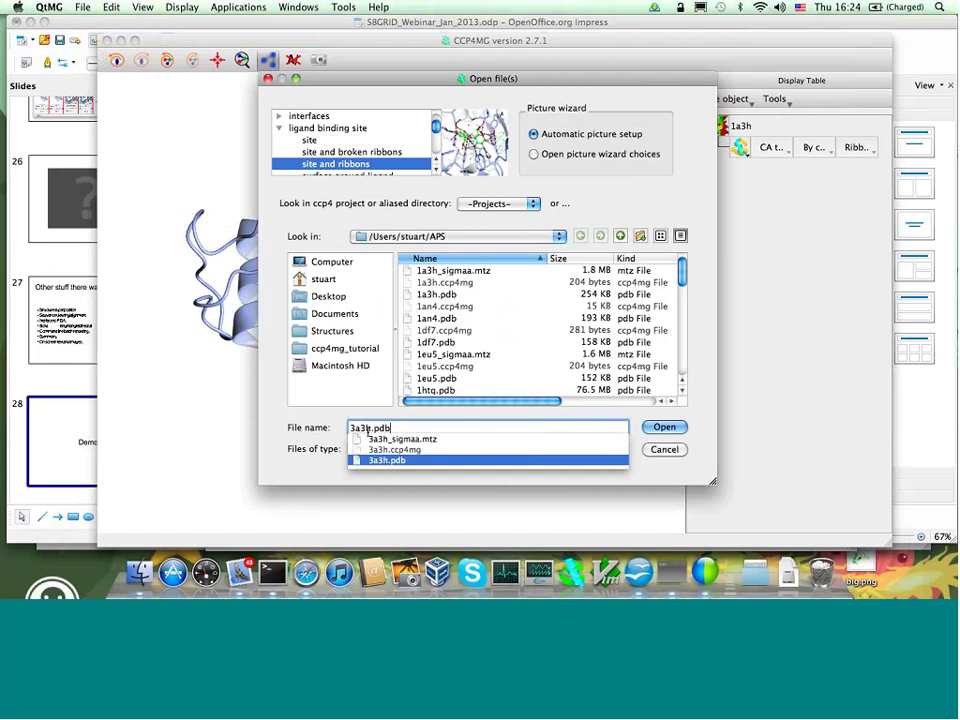
key("Return")
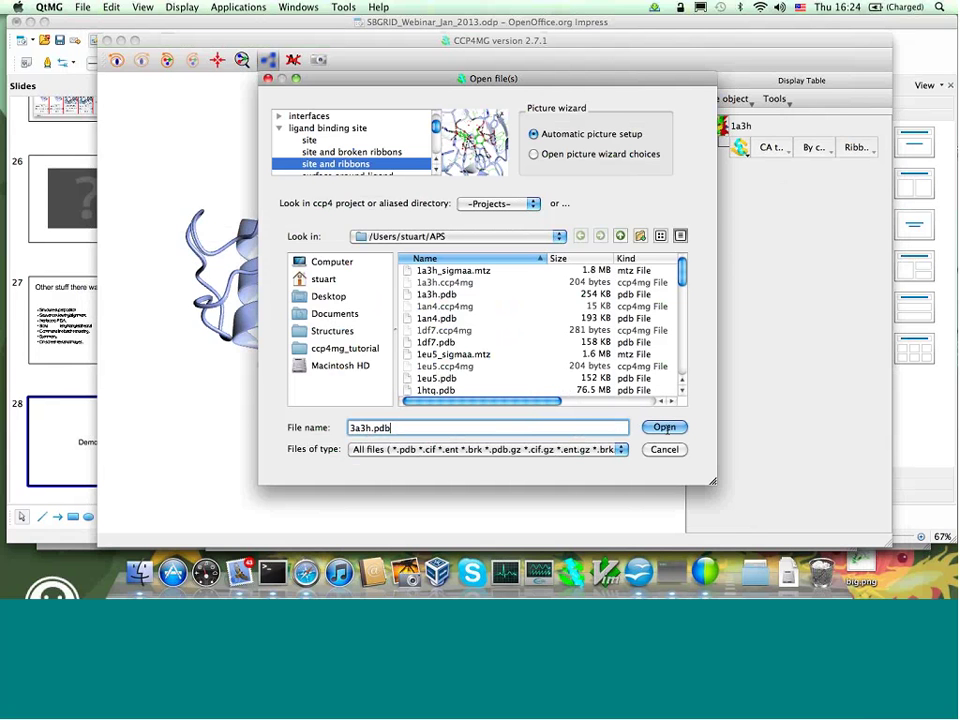
left_click(663, 427)
Hide the 1a3h data object, leaving 3a3h displayed
mouse_move(493, 283)
left_mouse_down()
mouse_move(585, 300)
mouse_move(450, 262)
mouse_move(488, 283)
left_mouse_up()
scroll(488, 283, "up", 4)
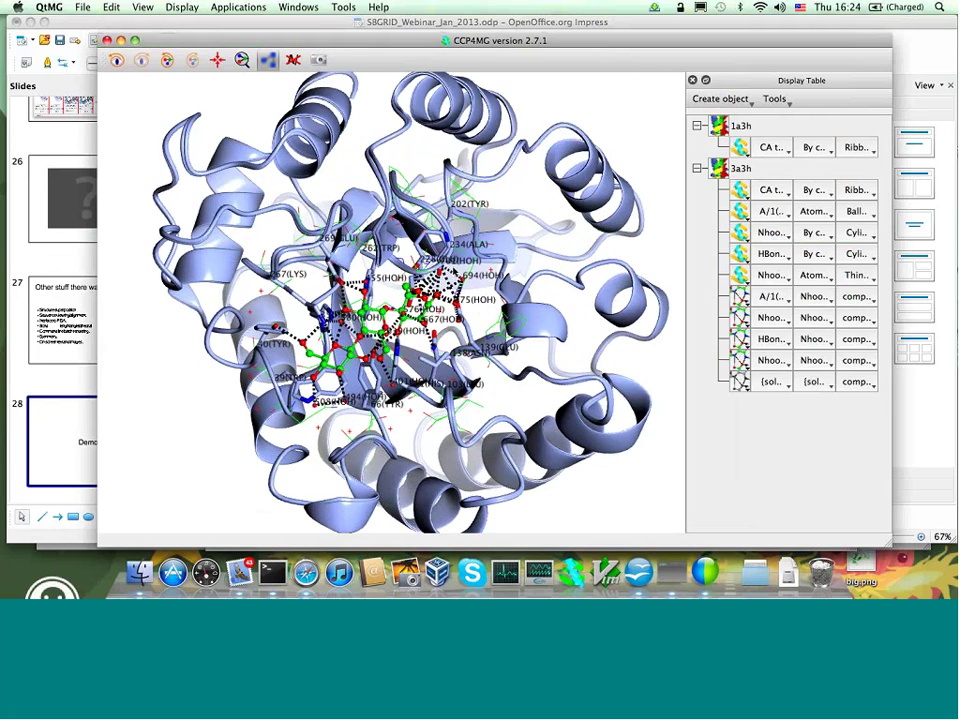
left_click(720, 127)
left_click(733, 147)
Examine the ligand binding site of 3a3h, including its hydrogen bonds and labelled neighbouring residues, up close and from different angles
mouse_move(400, 300)
left_mouse_down()
mouse_move(548, 300)
mouse_move(416, 288)
left_mouse_up()
left_click_drag(298, 310, 373, 285)
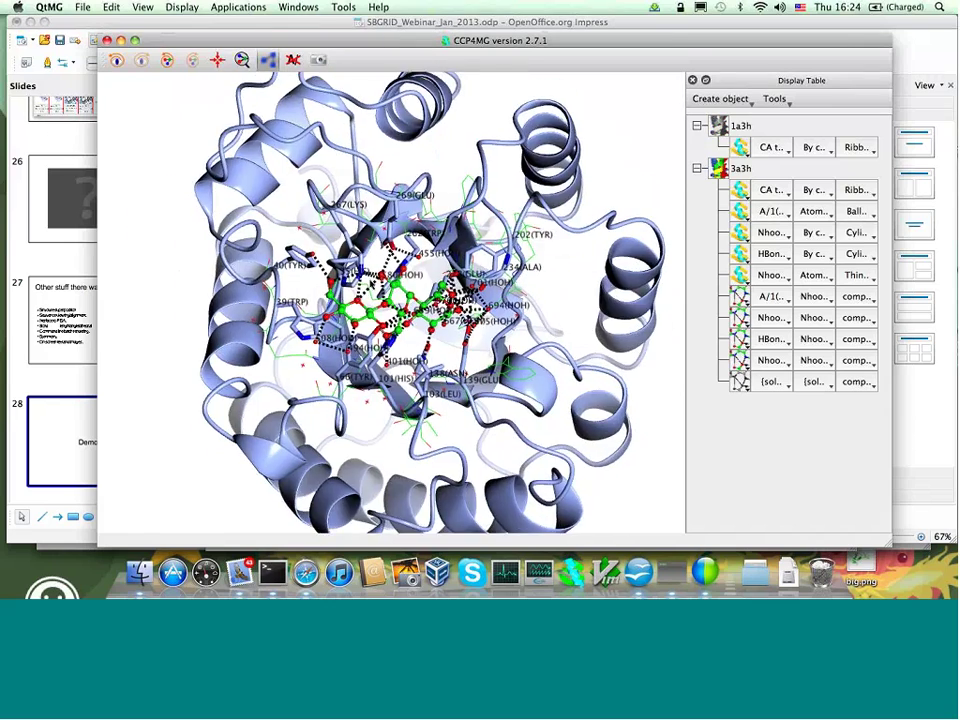
scroll(373, 285, "up", 3)
scroll(373, 285, "up", 5)
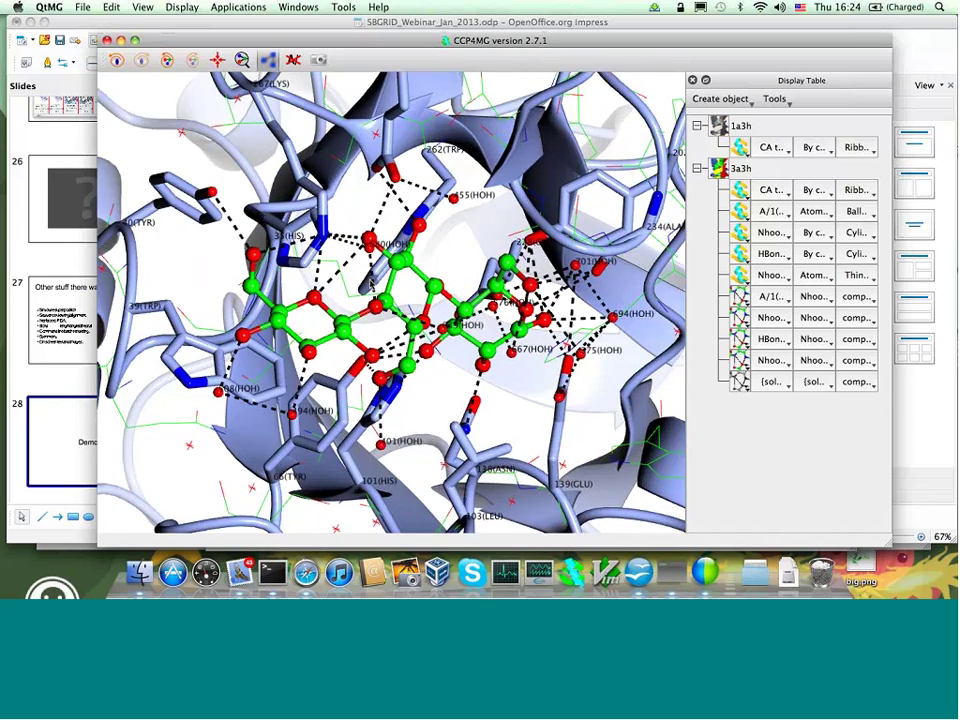
scroll(373, 285, "down", 2)
scroll(373, 285, "down", 5)
left_click_drag(373, 285, 424, 323)
scroll(425, 325, "up", 6)
scroll(424, 323, "down", 3)
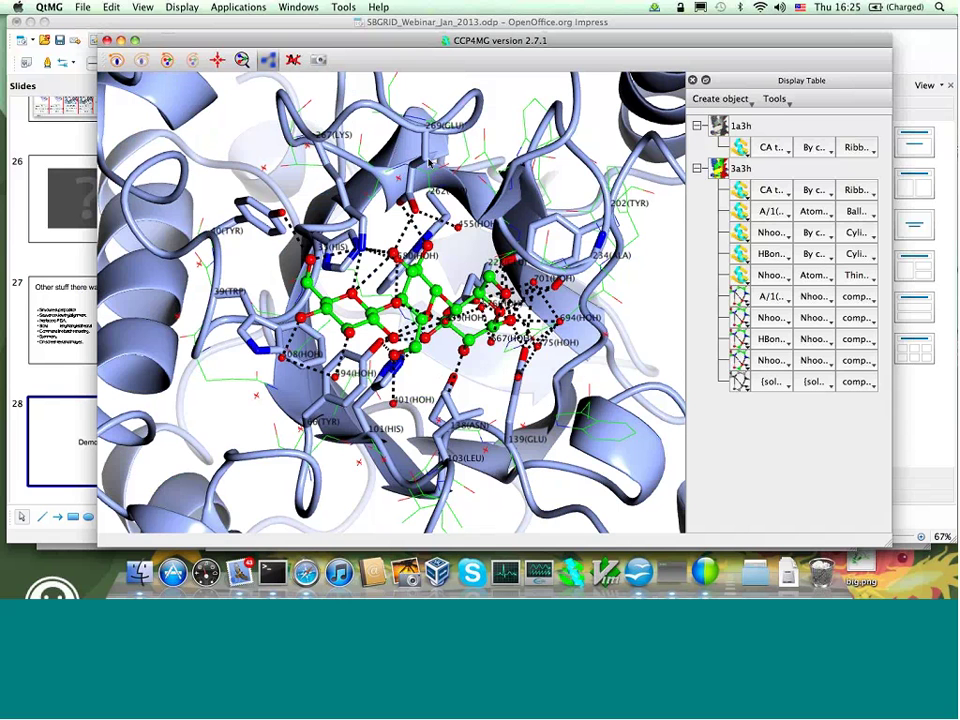
left_click_drag(430, 162, 420, 290)
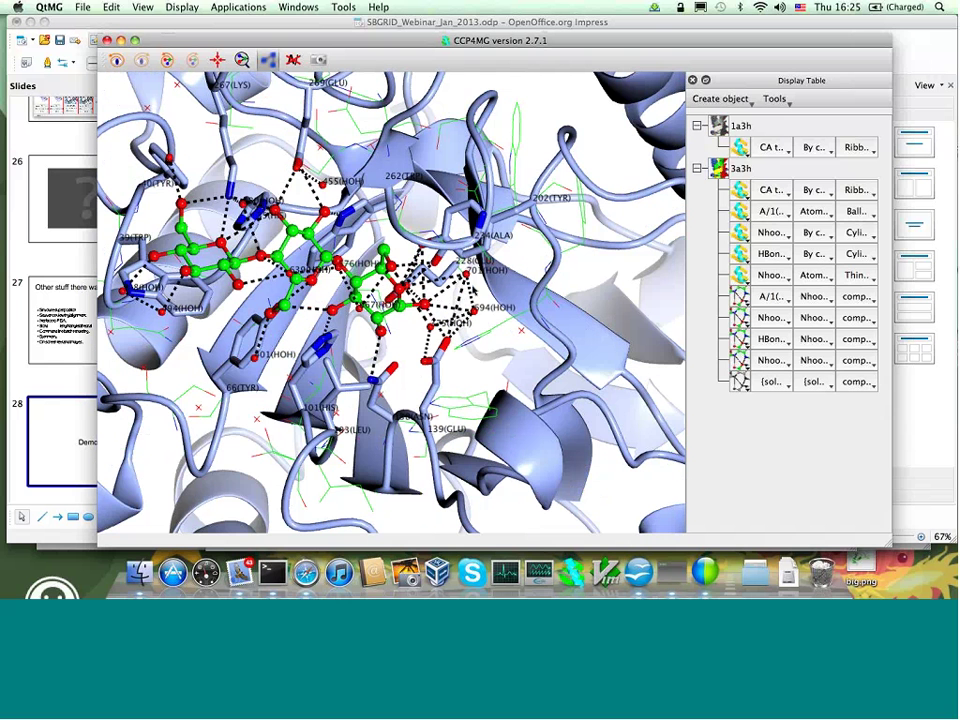
Hide the CA trace ribbons of 3a3h and display them again
left_click(741, 192)
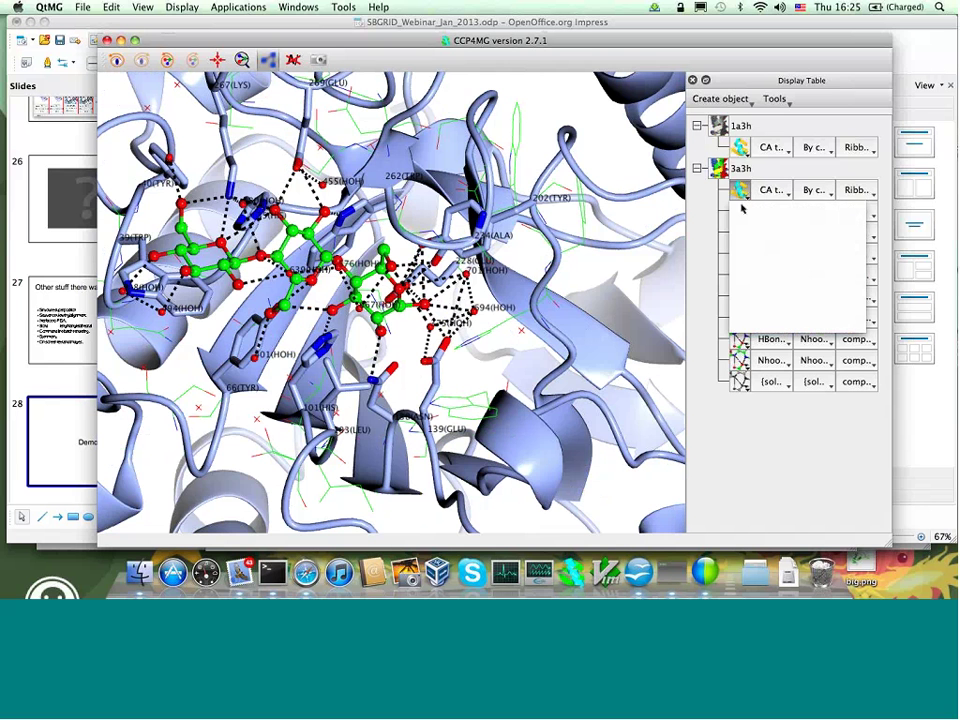
left_click(758, 208)
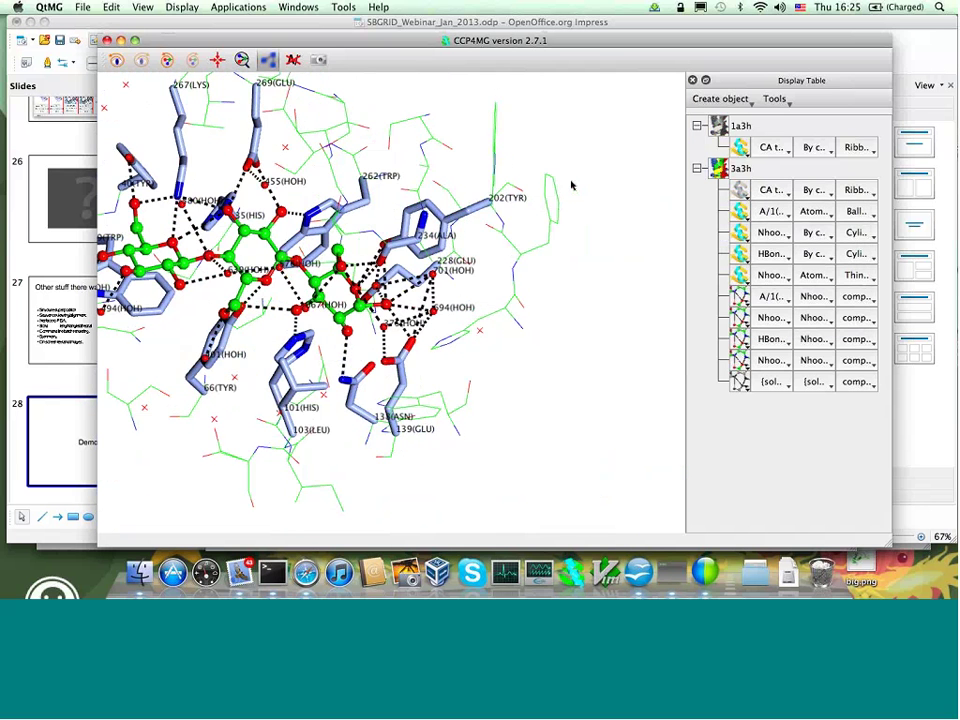
left_click(741, 211)
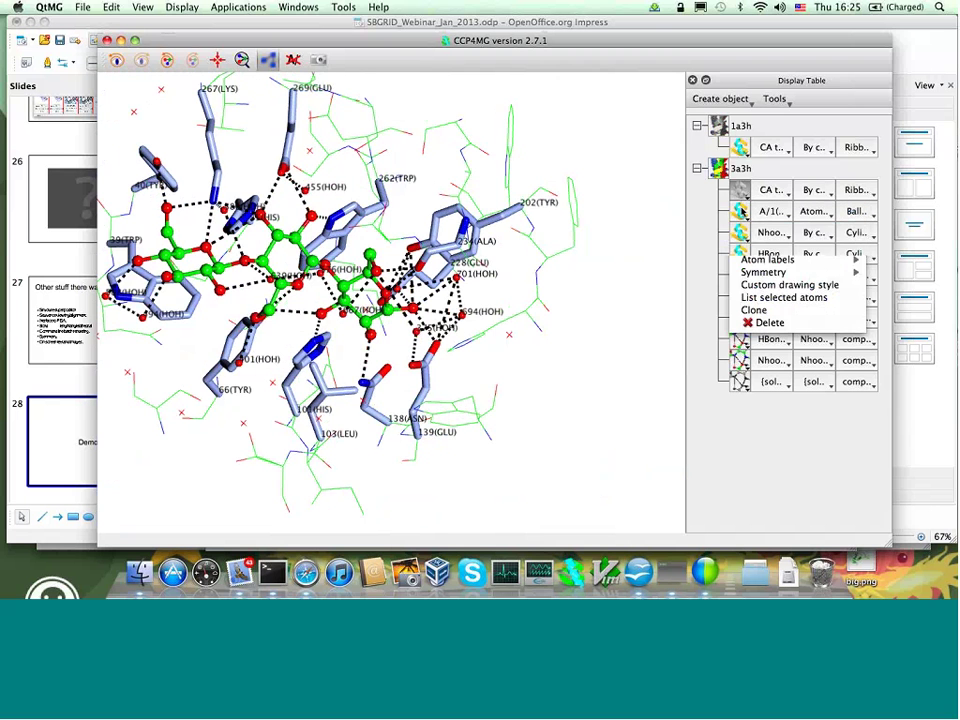
left_click(743, 227)
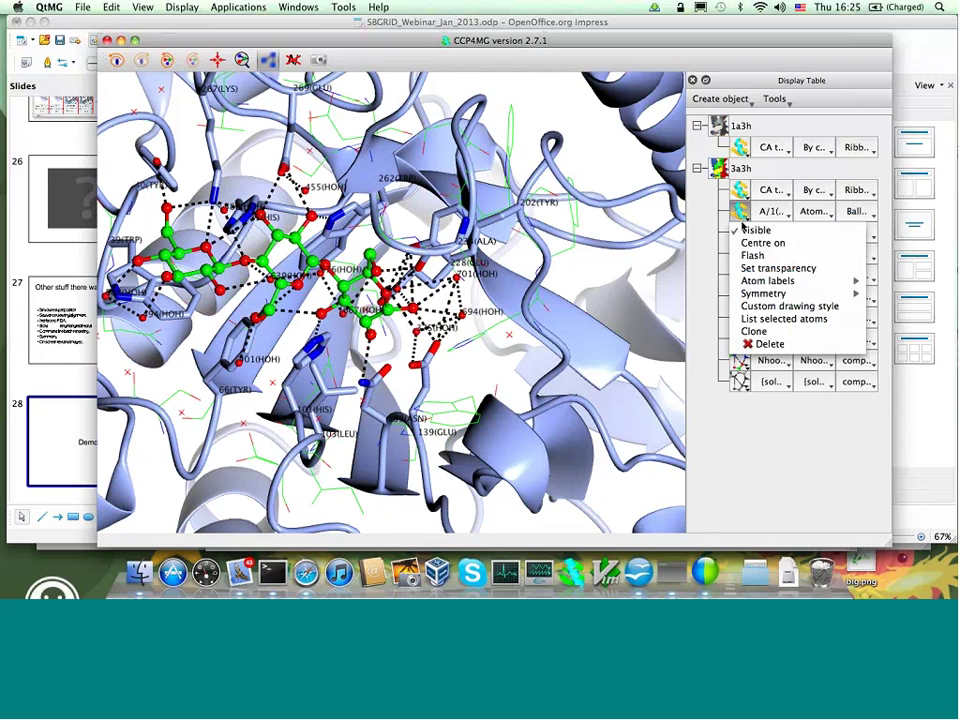
Hide the ball-and-stick ligand of 3a3h, make it visible again, and view the binding site from another angle
left_click(743, 229)
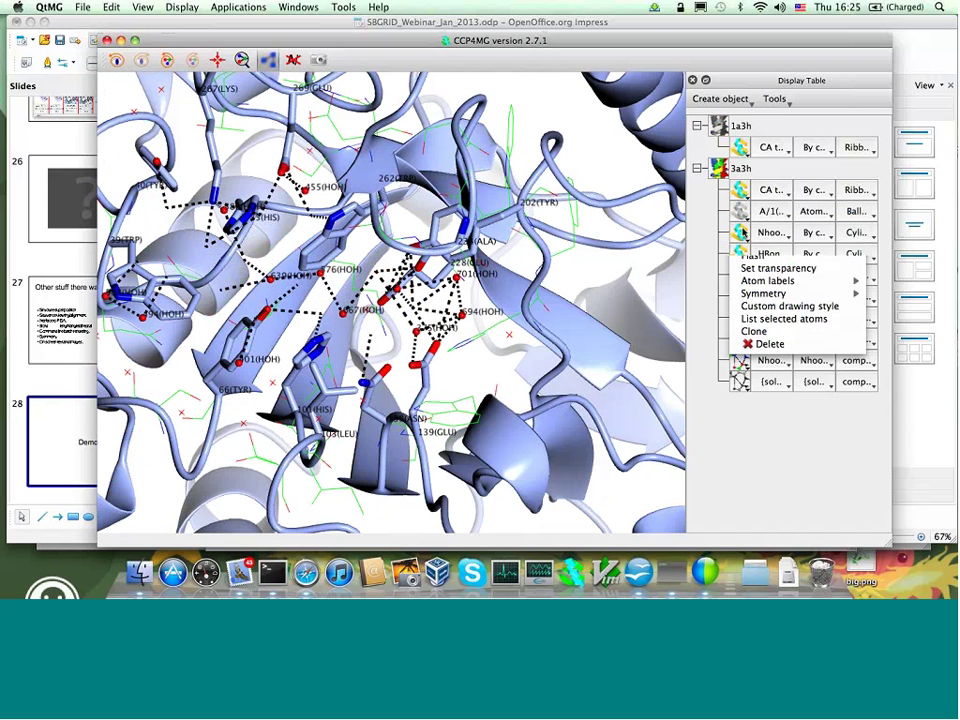
left_click_drag(569, 273, 567, 273)
left_click(741, 213)
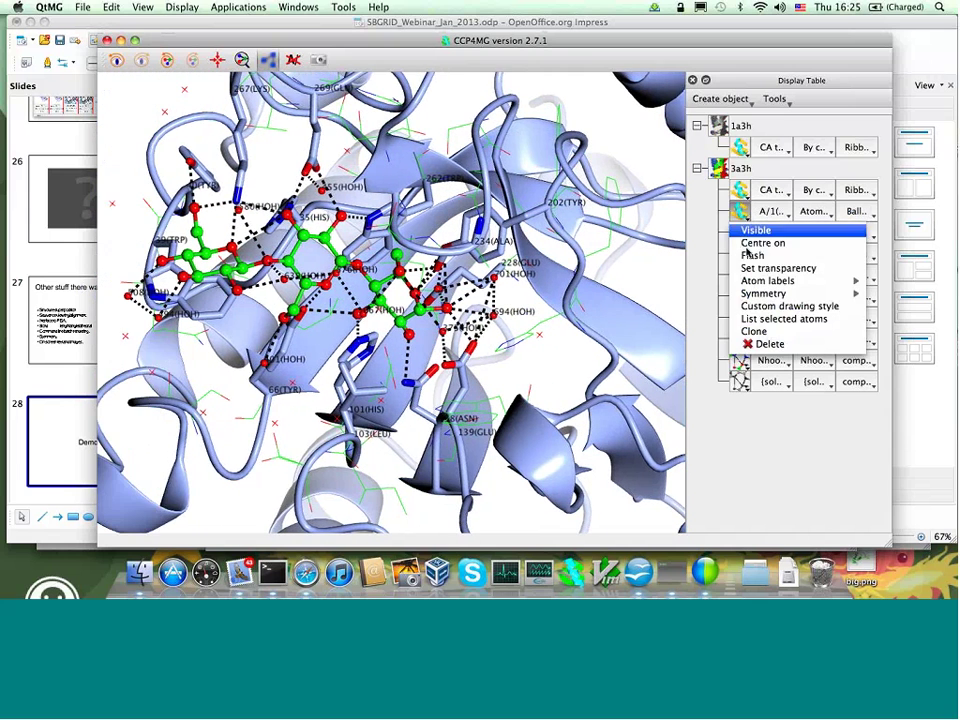
left_click(760, 243)
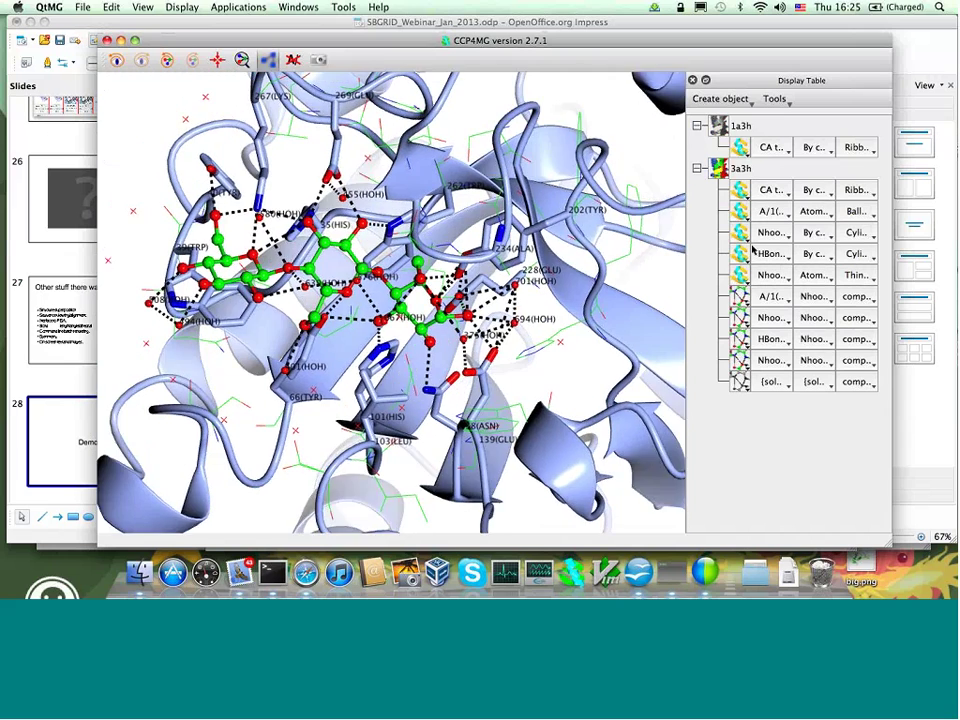
left_click_drag(598, 199, 552, 191)
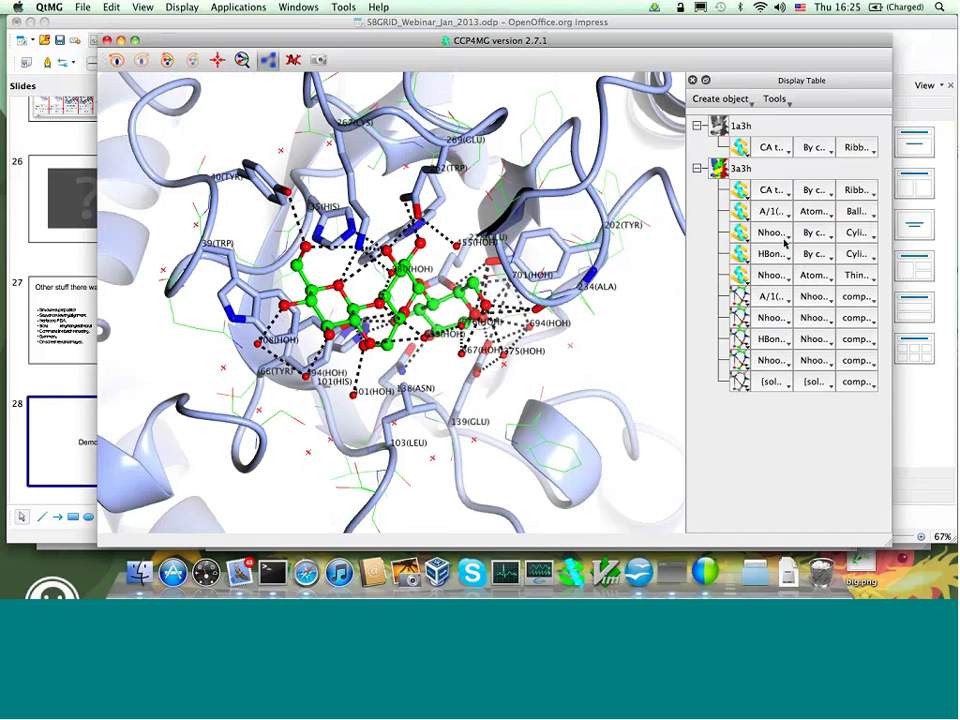
Switch the neighbourhood and hydrogen-bonded residue cylinders of 3a3h off and back on, one object at a time
left_click(743, 236)
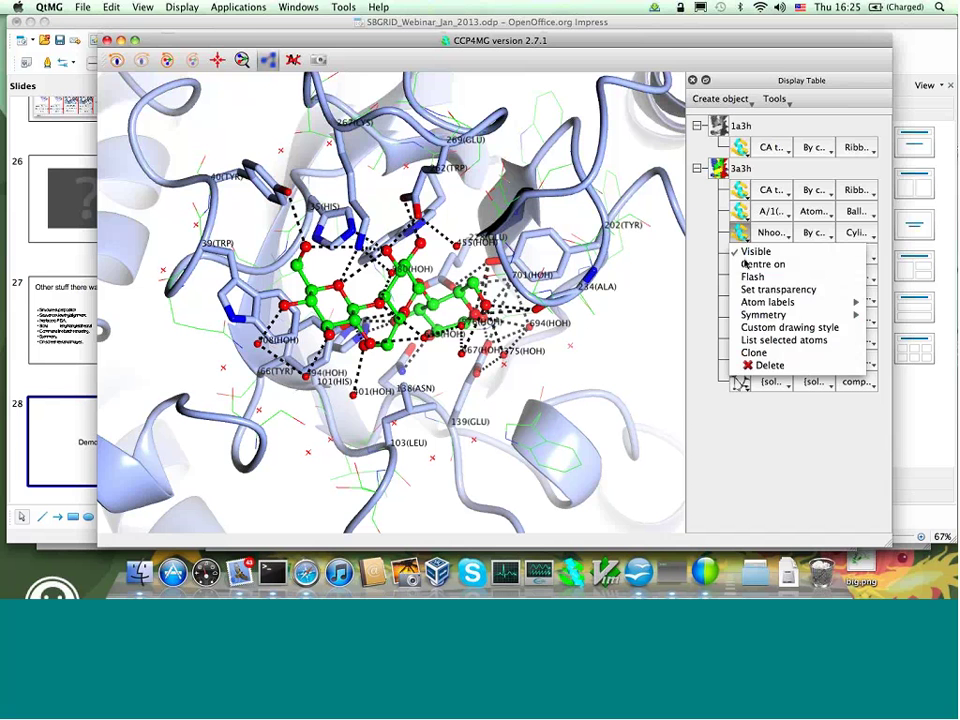
left_click(746, 257)
left_click_drag(610, 270, 598, 270)
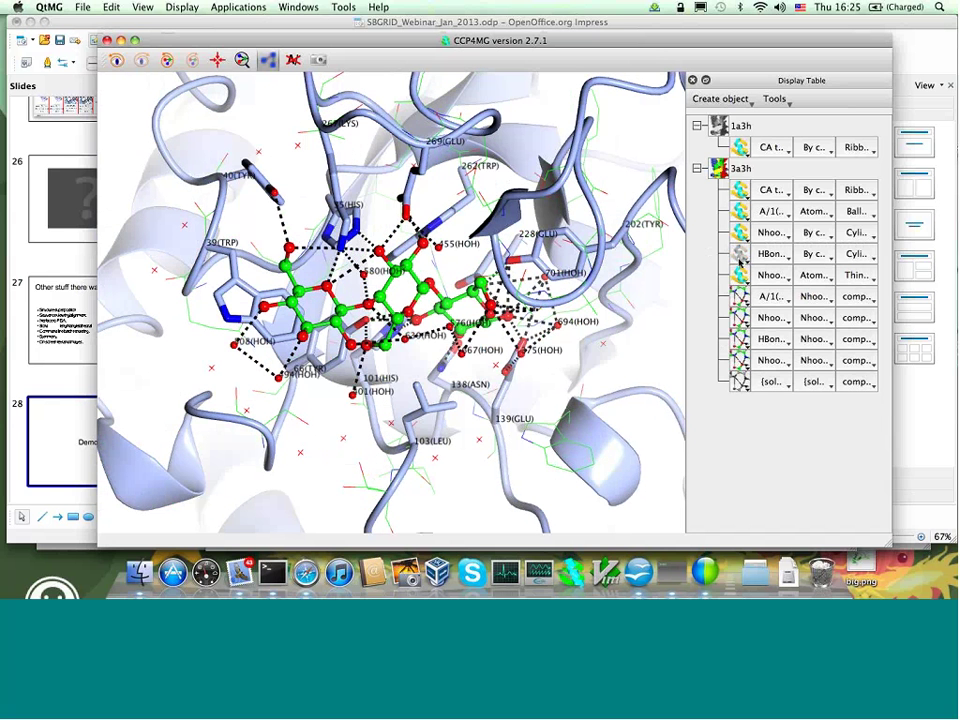
left_click(741, 256)
left_click(742, 272)
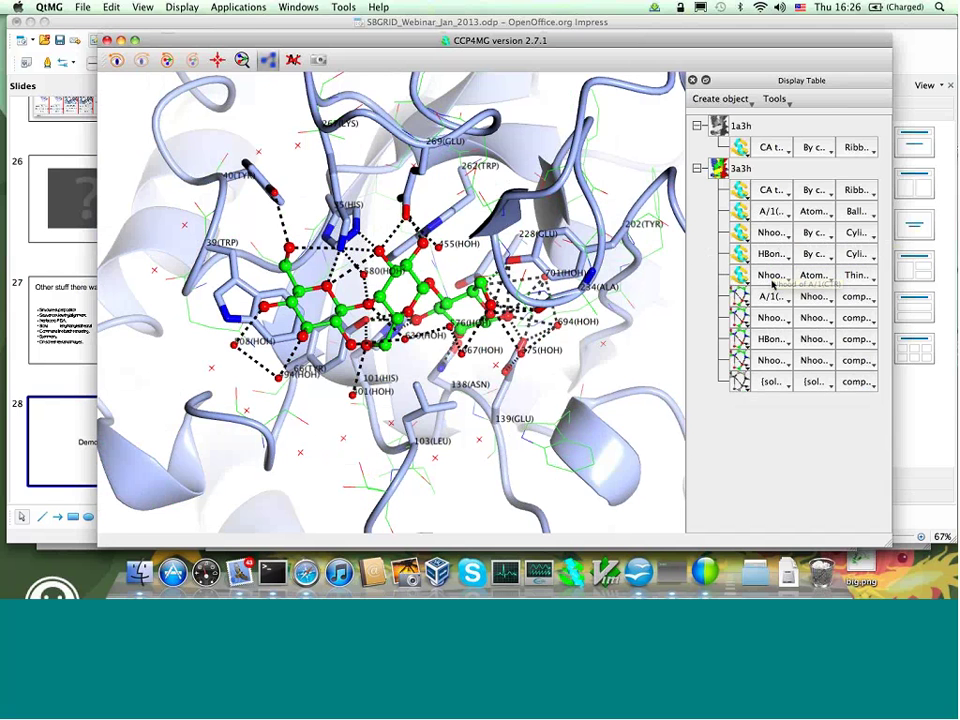
Add a surface object to 3a3h with the selection "All peptide", make it visible, and view the binding site closely
left_click_drag(566, 238, 502, 253)
scroll(560, 268, "down", 5)
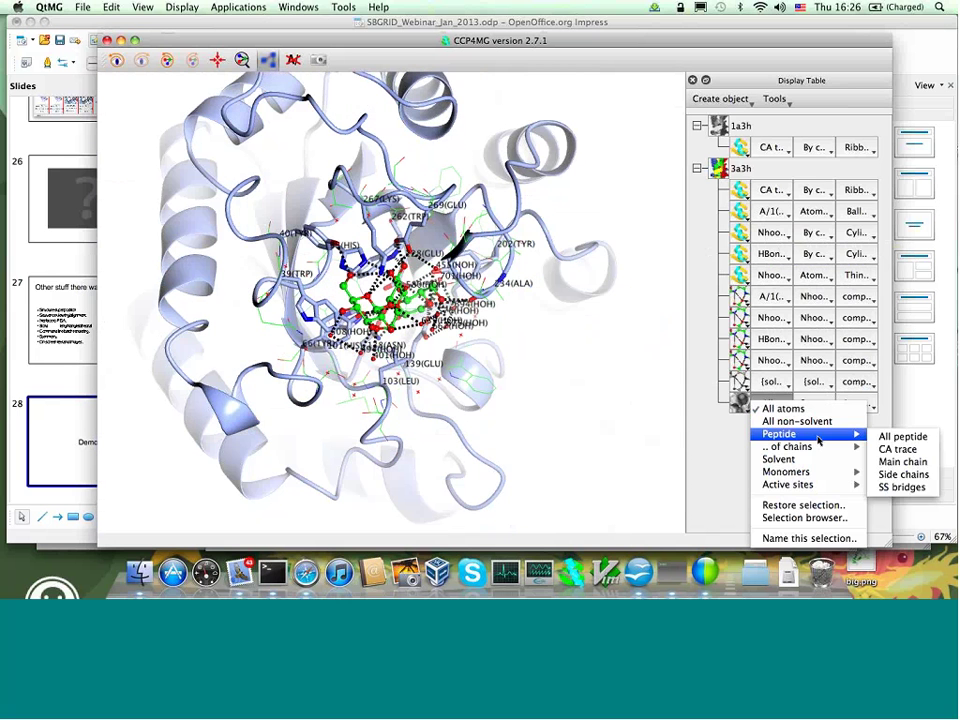
left_click(879, 440)
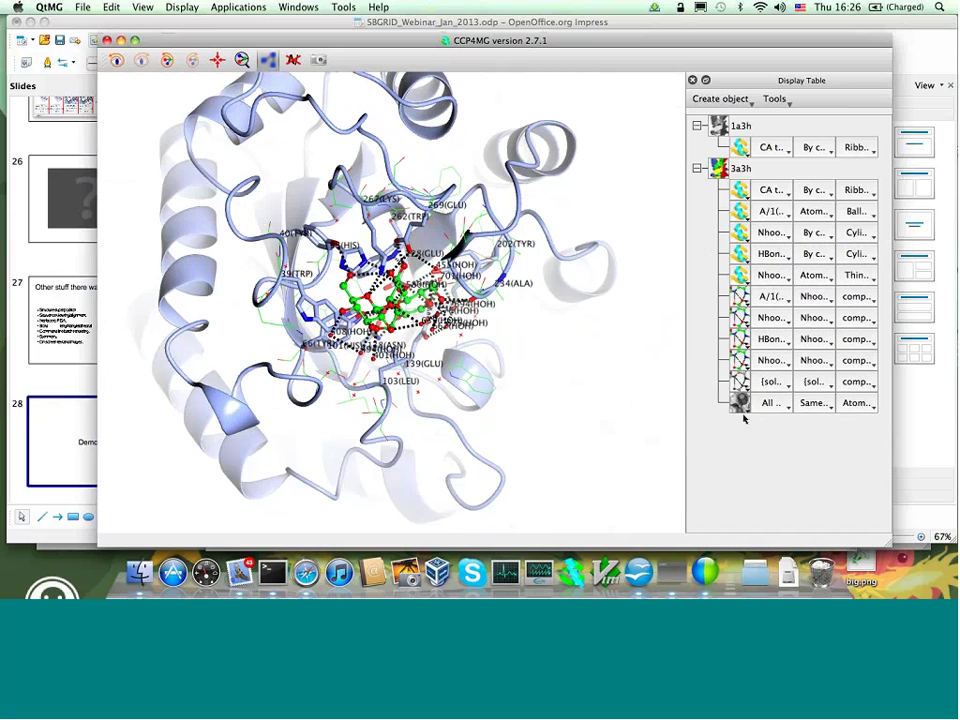
left_click(743, 412)
left_click(743, 413)
left_click_drag(652, 297, 492, 283)
scroll(492, 283, "up", 5)
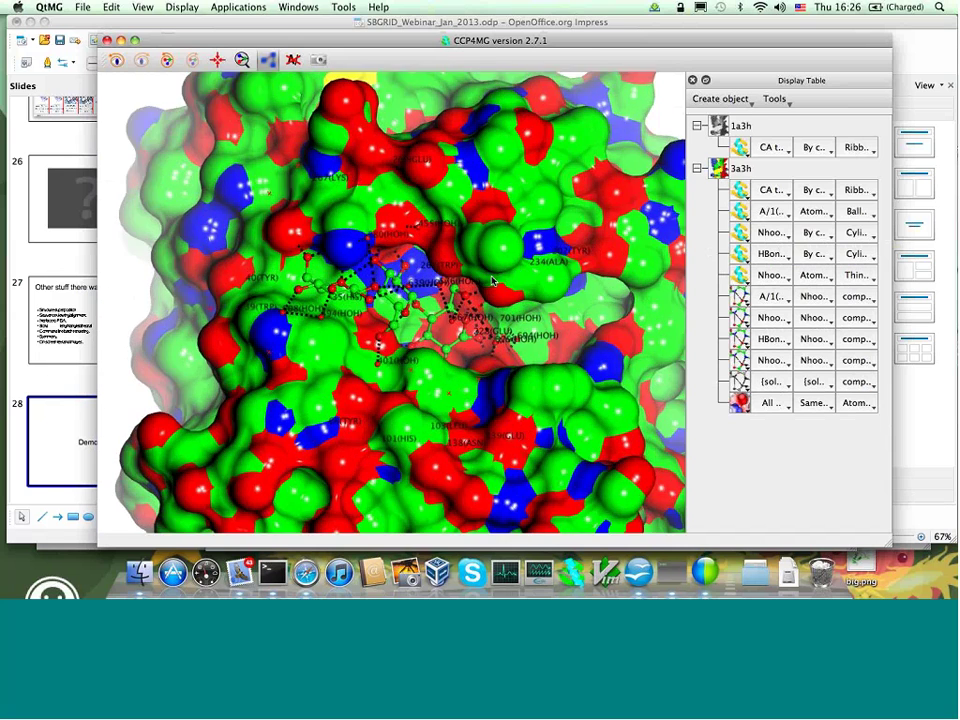
scroll(492, 283, "up", 2)
Hide the labels for all display objects
left_click(775, 98)
mouse_move(820, 128)
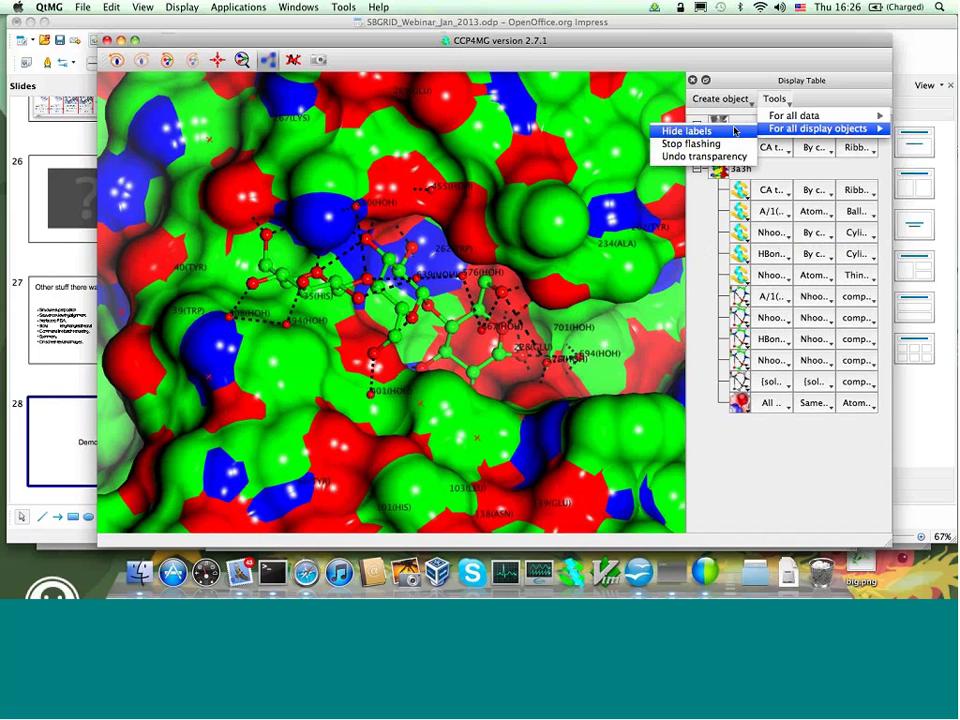
left_click(735, 131)
left_click_drag(525, 280, 529, 266)
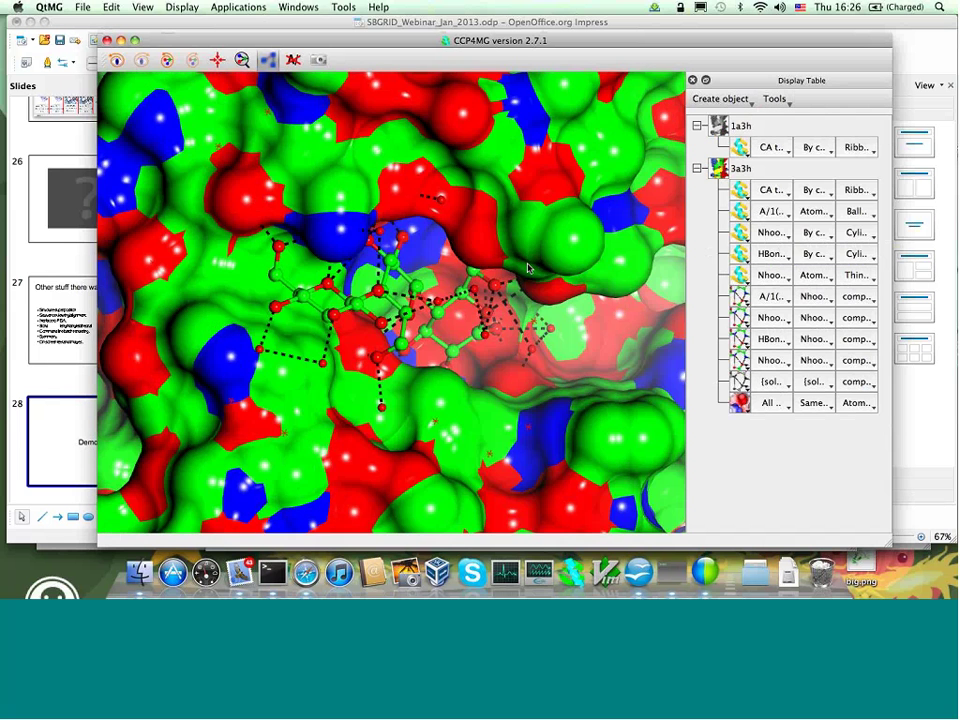
Colour the 3a3h surface white using the colour browser, and view the ligand against it
left_click(849, 389)
left_click(809, 443)
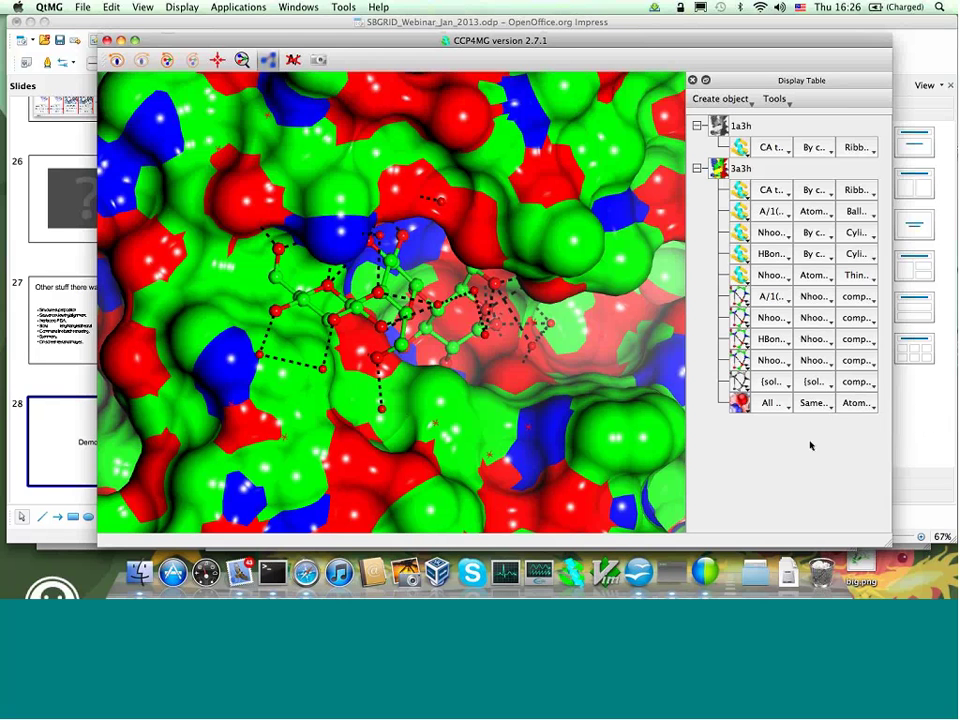
left_click(857, 403)
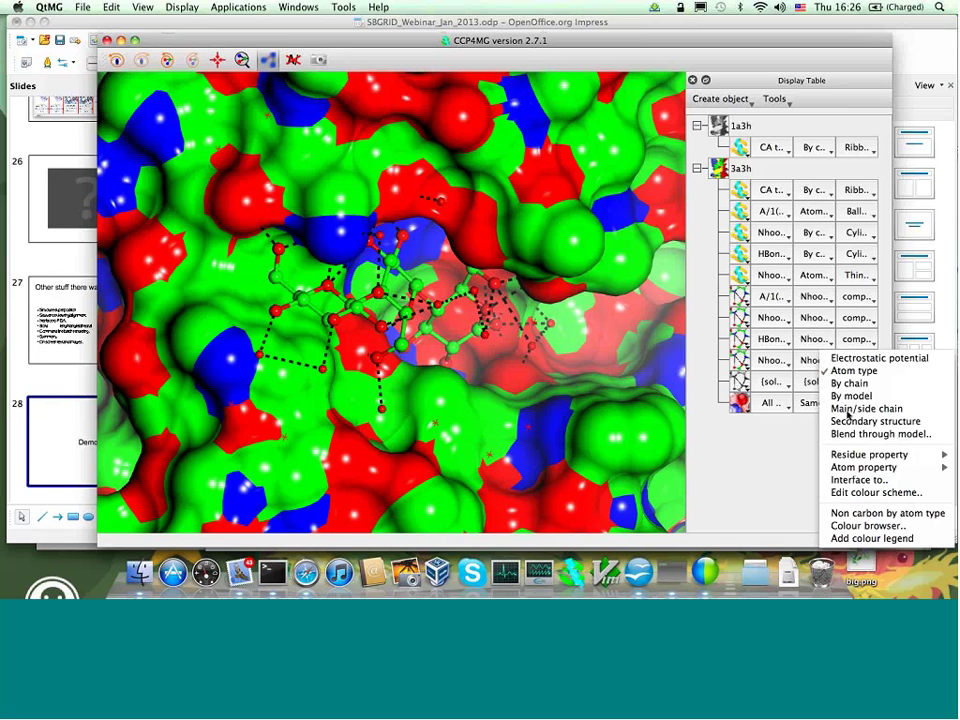
left_click(849, 525)
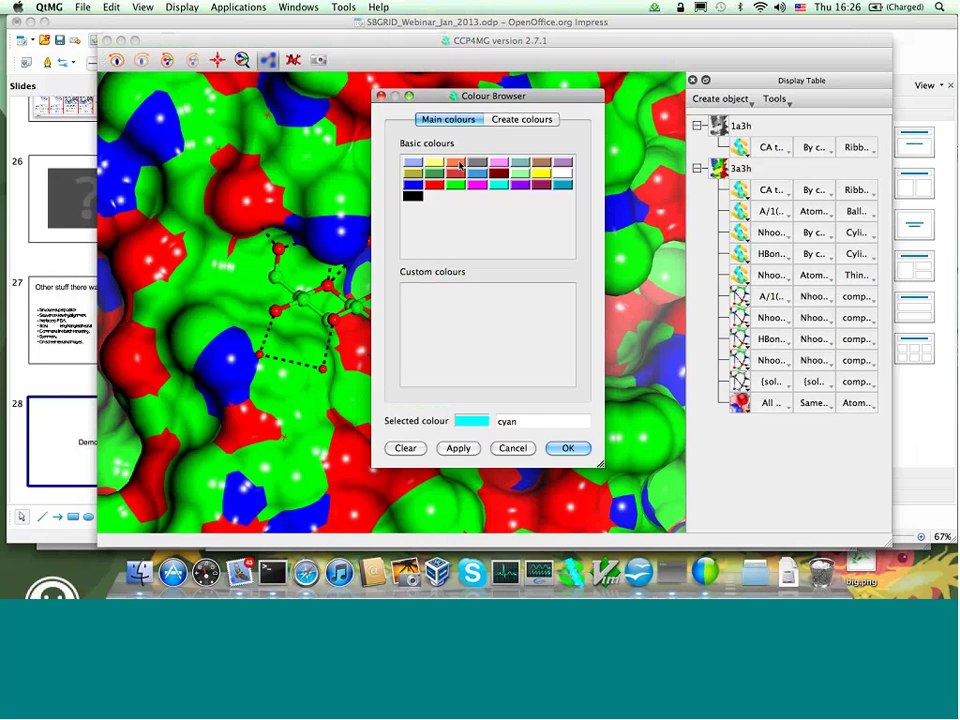
left_click(563, 173)
left_click(458, 448)
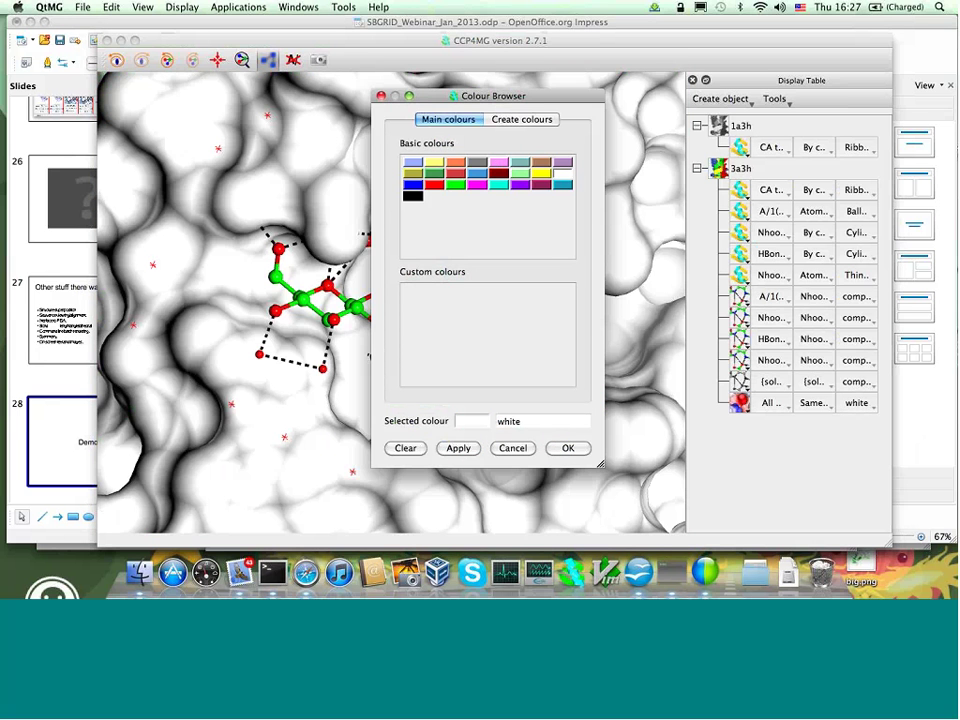
left_click(309, 245)
left_click_drag(309, 245, 309, 245)
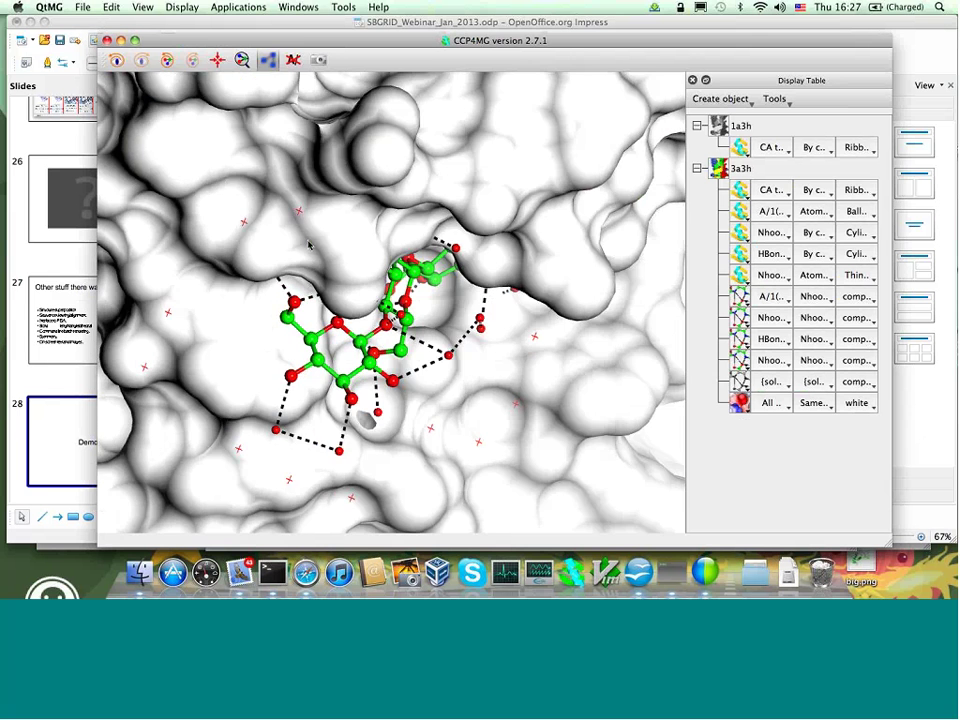
Turn on shadows for Light 0 in the lighting settings and adjust that light's direction
left_click(182, 7)
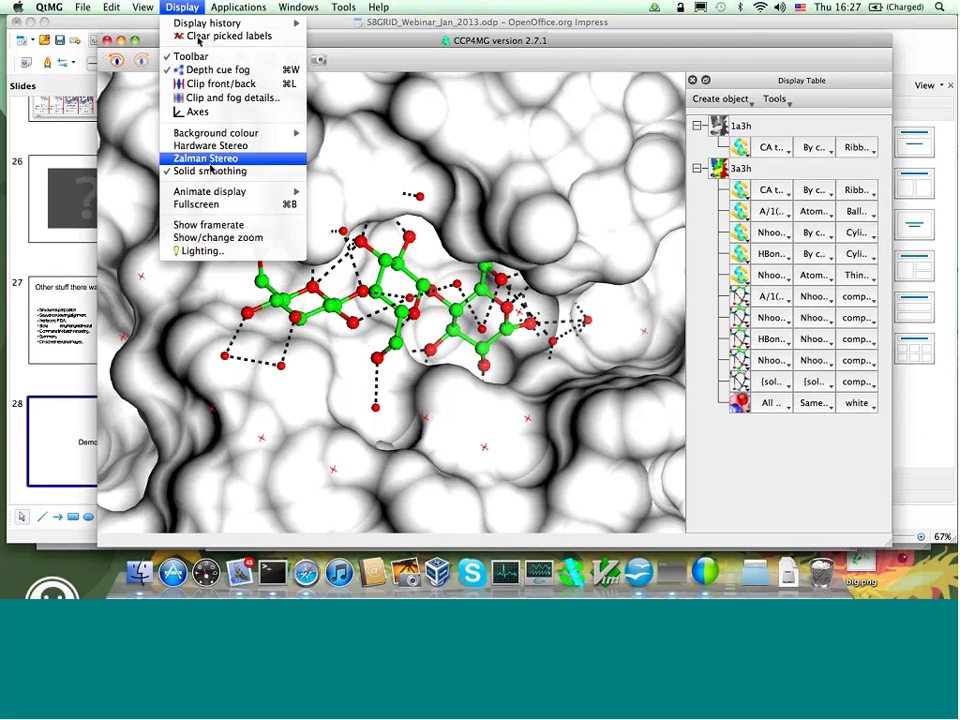
left_click(226, 252)
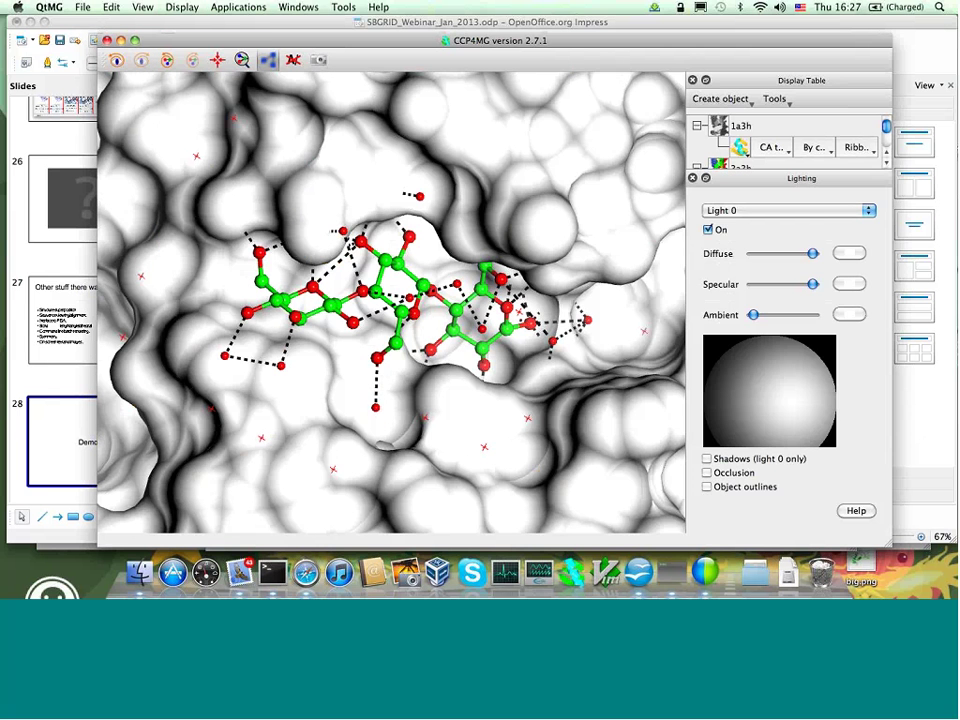
left_click(722, 463)
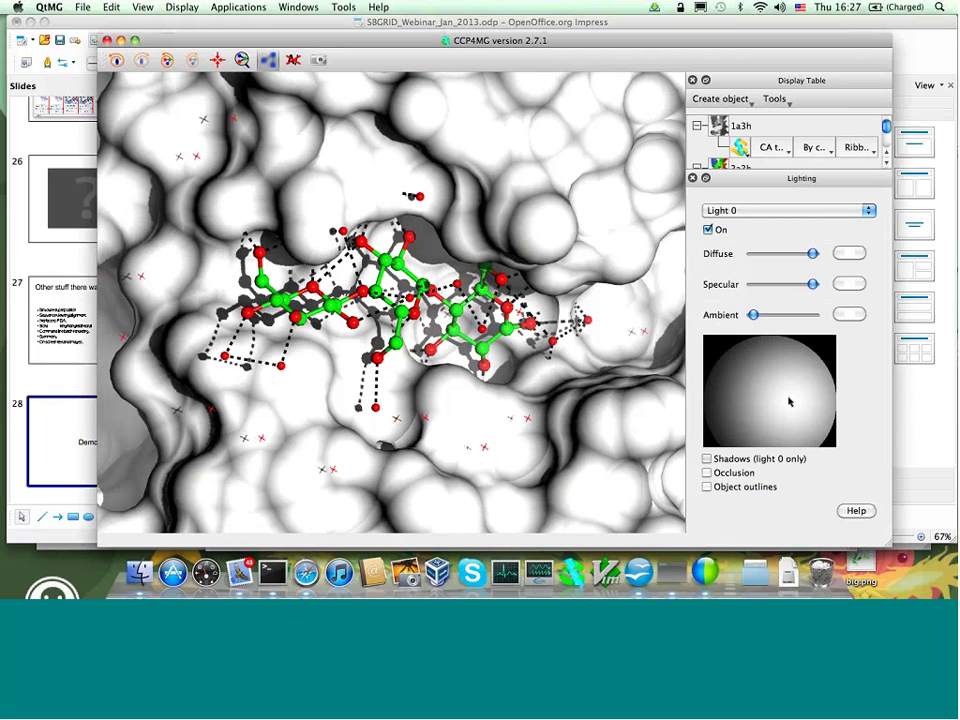
left_click_drag(789, 401, 770, 385)
scroll(653, 277, "down", 5)
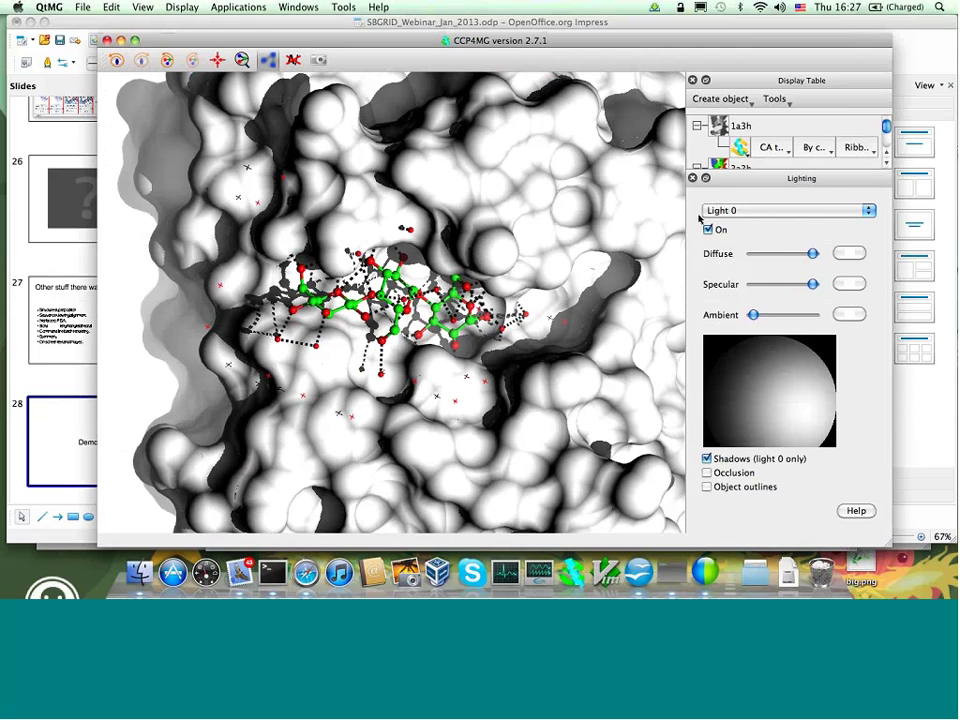
left_click(691, 179)
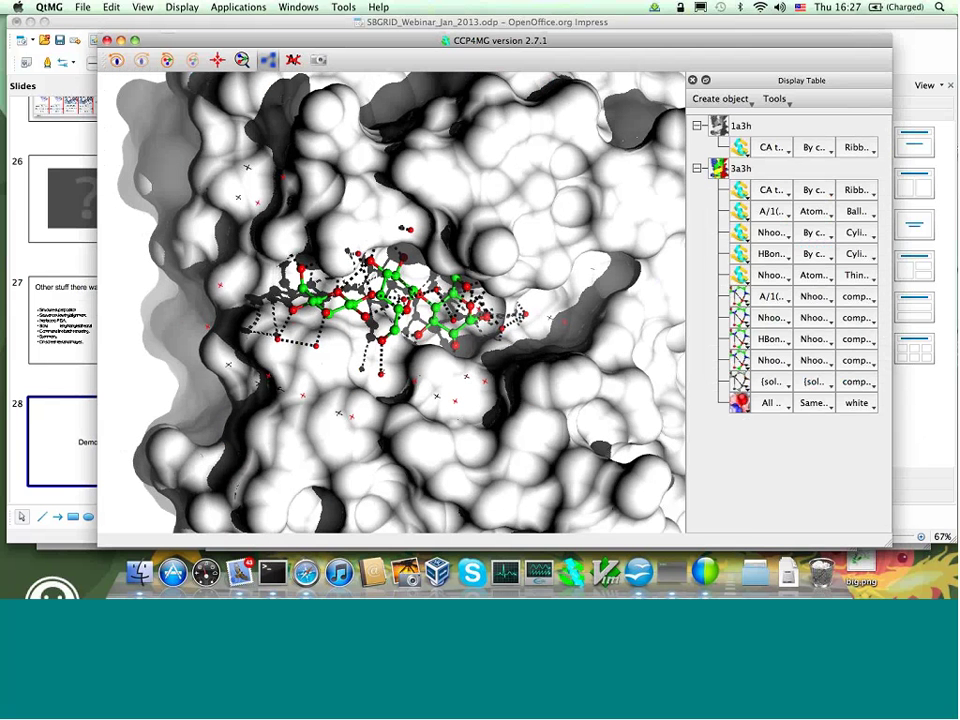
Delete the surface object from 3a3h
left_click(740, 401)
left_click(769, 537)
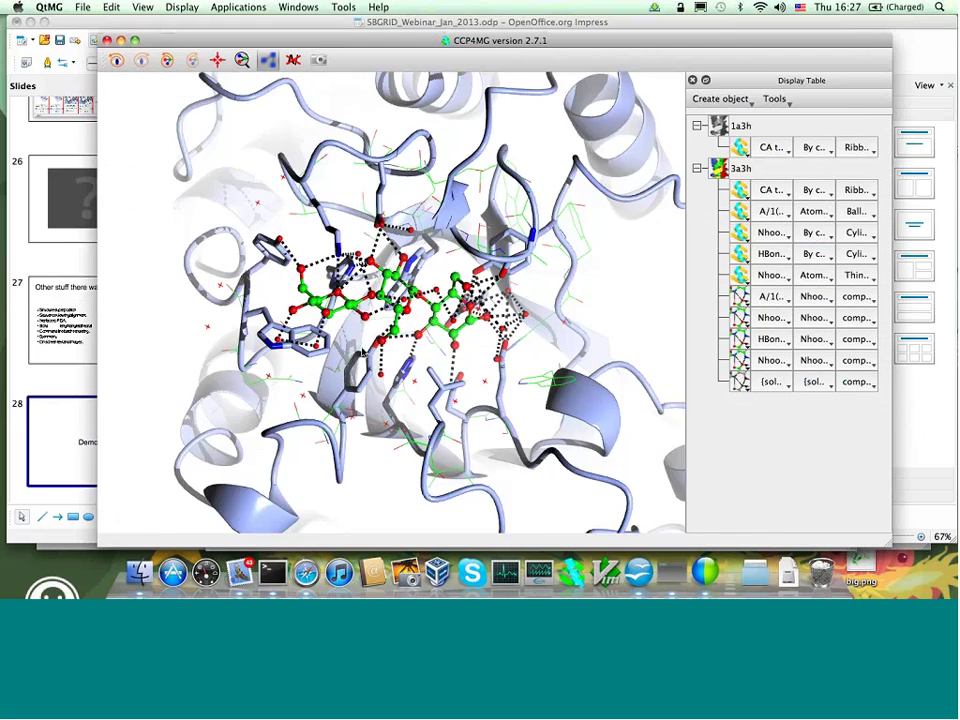
left_click_drag(362, 351, 335, 335)
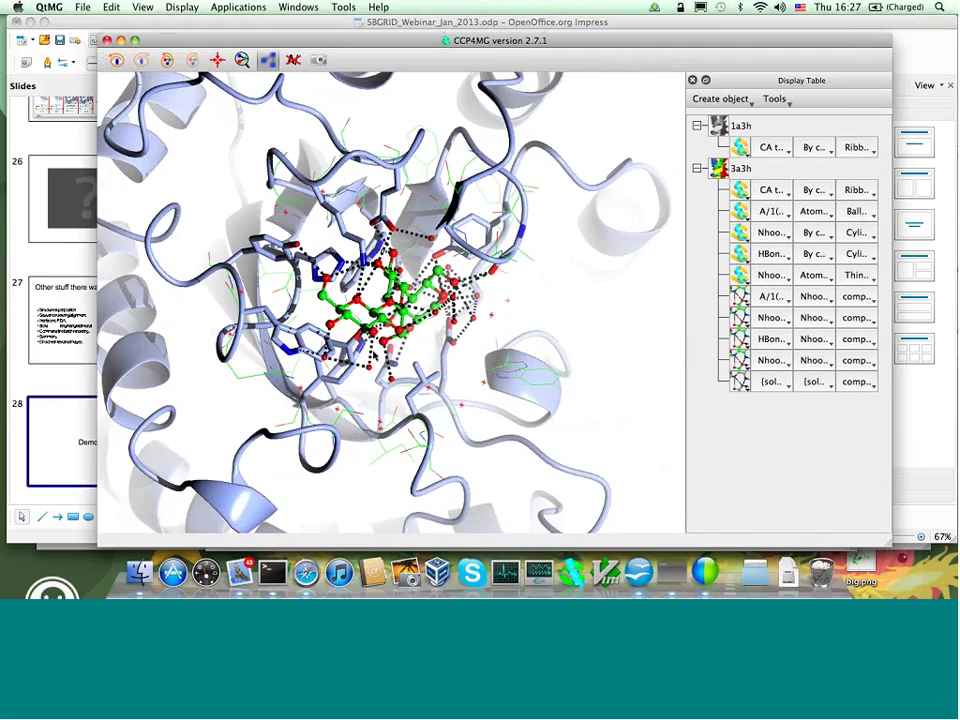
Create a new movie named t2 in the APS directory with the whole 3a3h structure in view
scroll(335, 335, "down", 5)
left_click(238, 7)
mouse_move(300, 52)
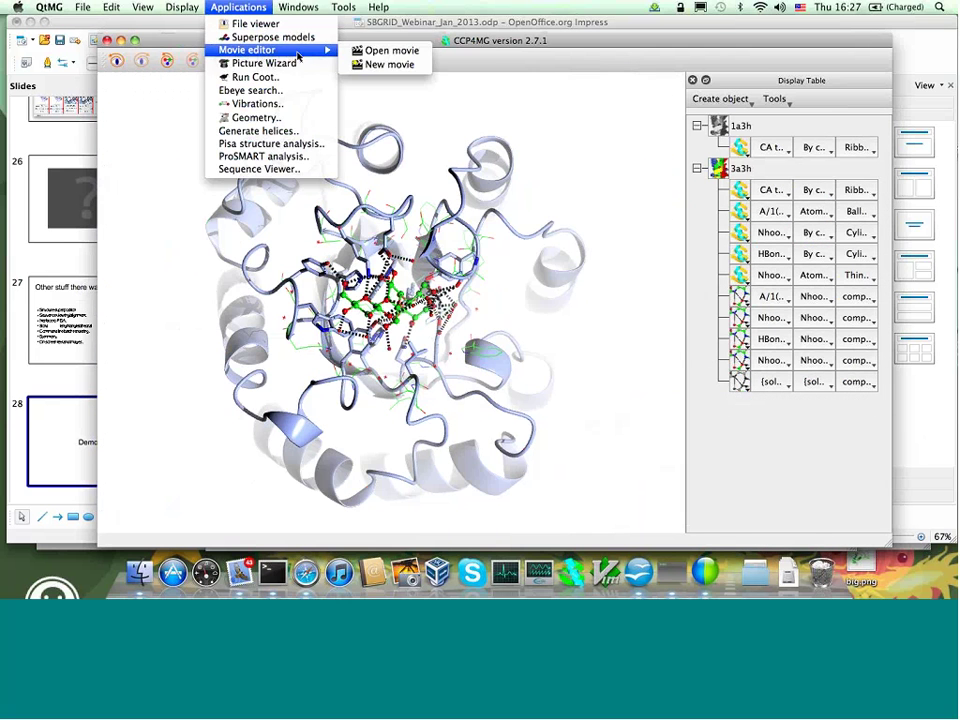
left_click(384, 67)
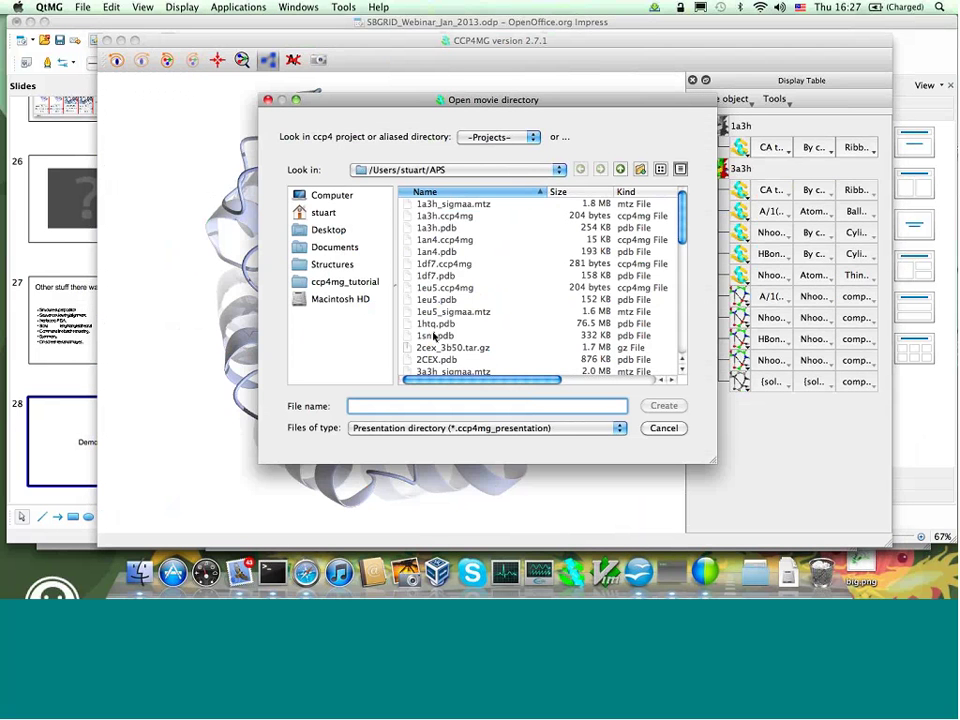
left_click(396, 406)
type("t2")
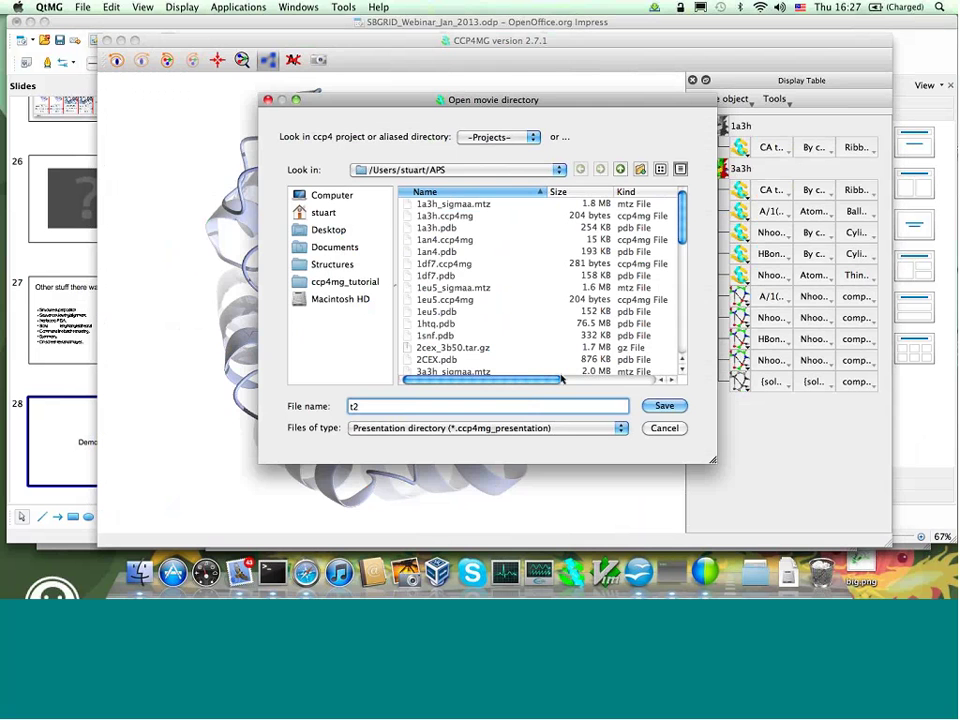
left_click(664, 406)
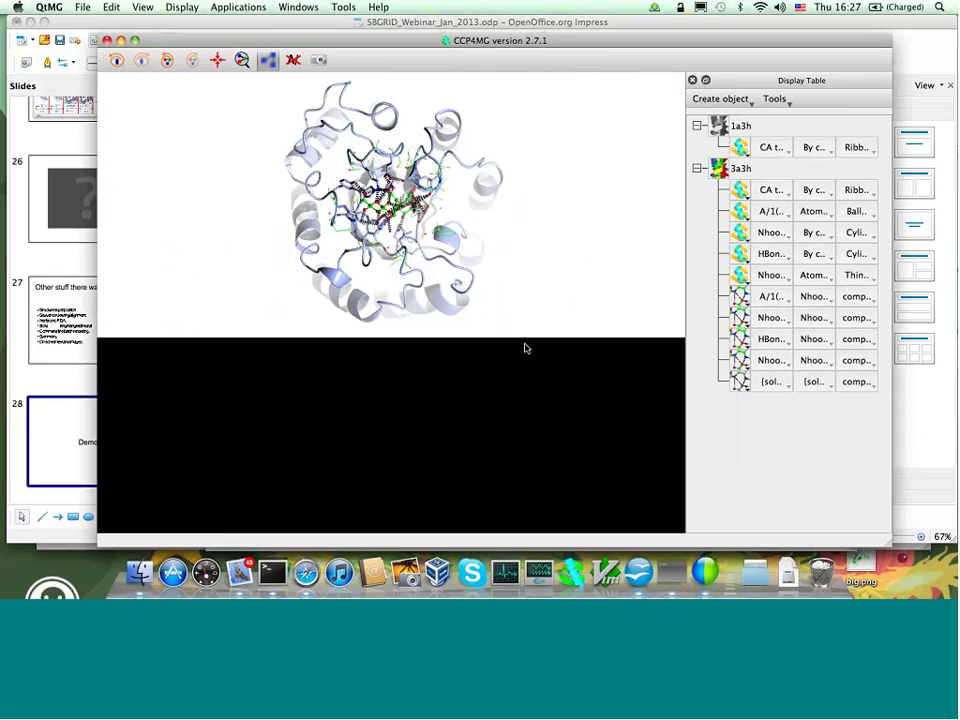
left_click(237, 7)
mouse_move(276, 49)
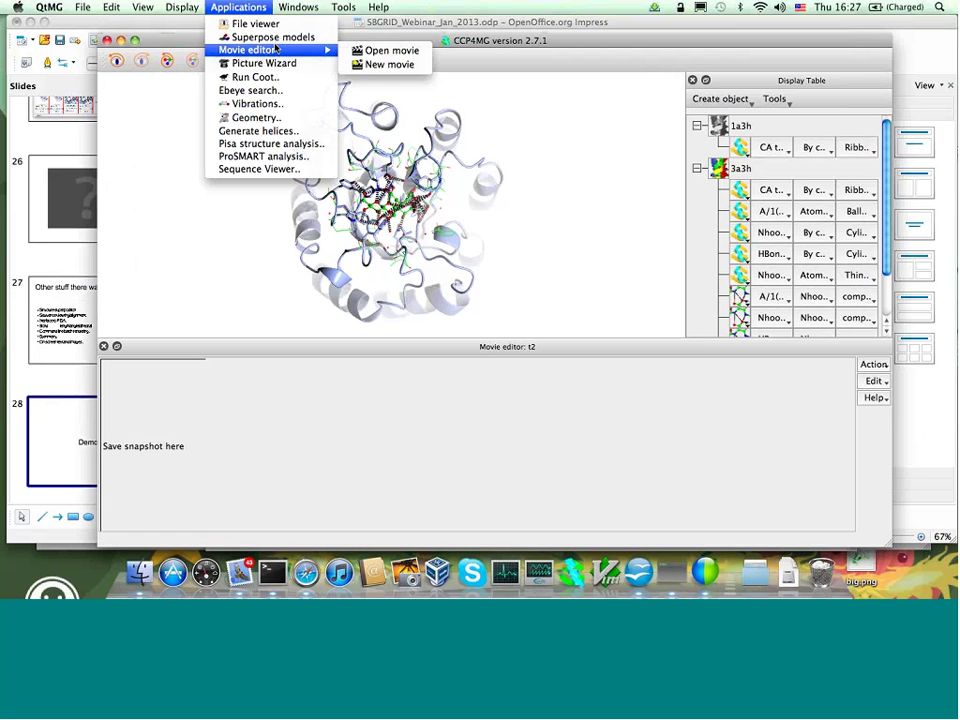
left_click(349, 18)
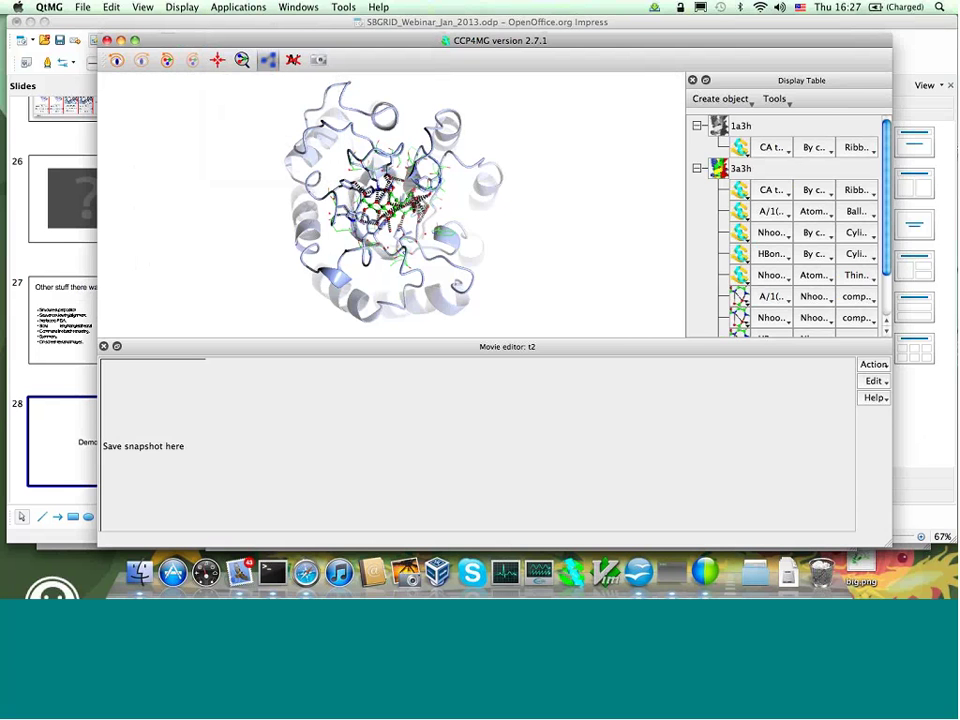
Save the current whole-structure view as the first movie snapshot and set its view motion to rotate about y
right_click(140, 437)
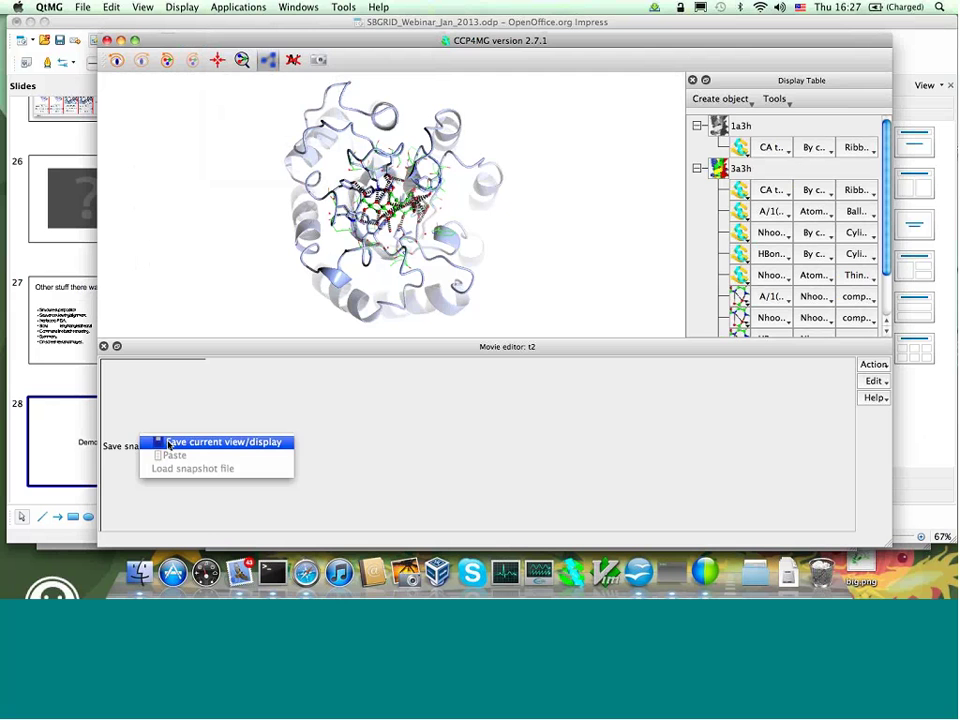
left_click(210, 446)
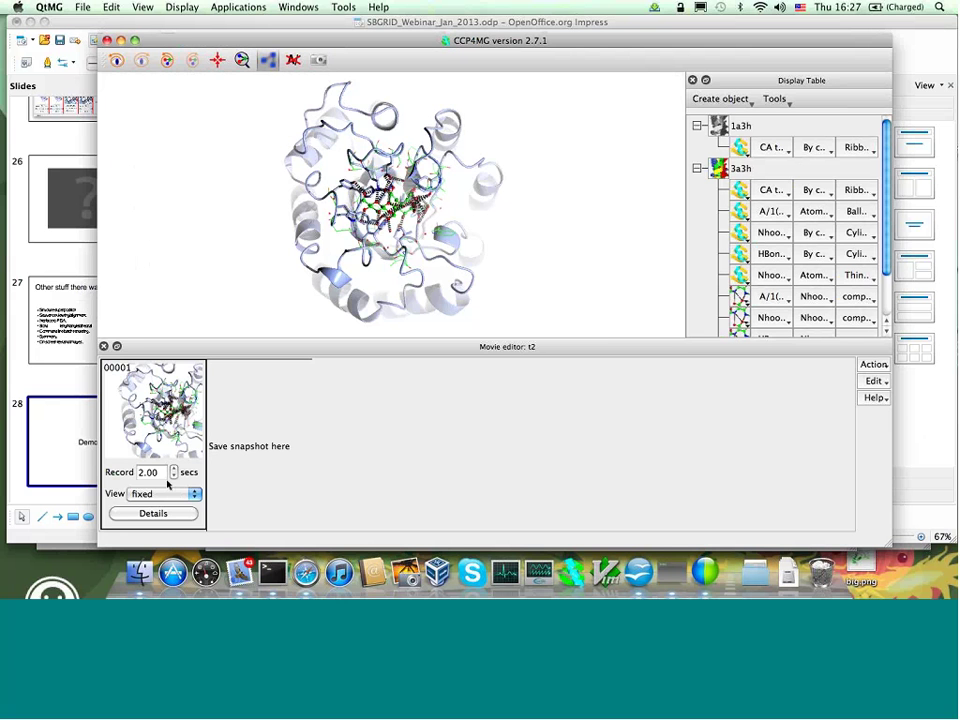
left_click(160, 494)
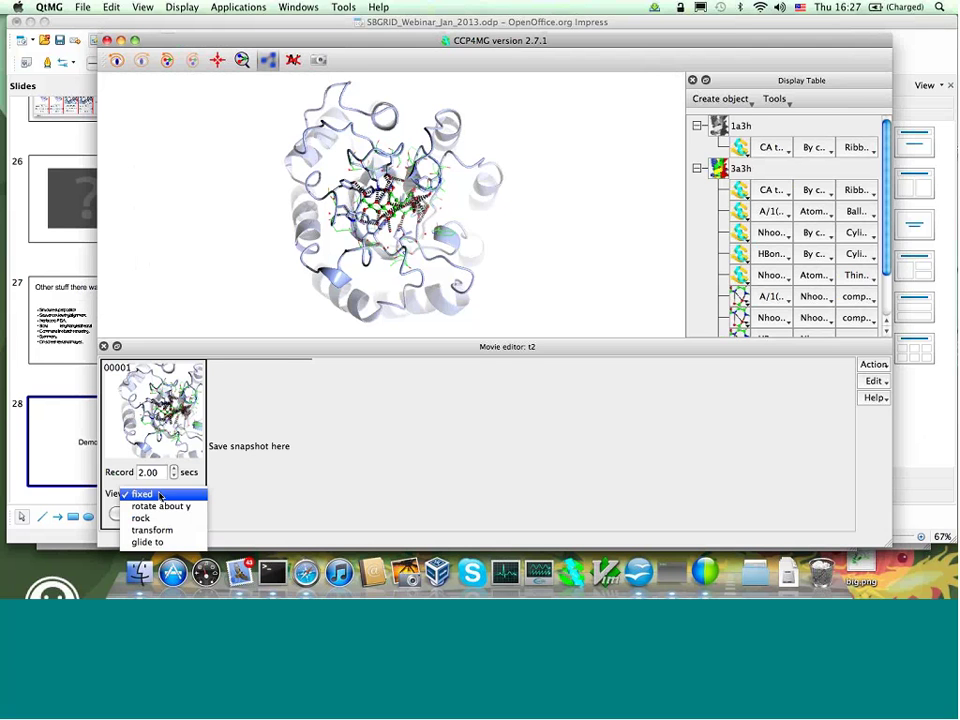
left_click(160, 506)
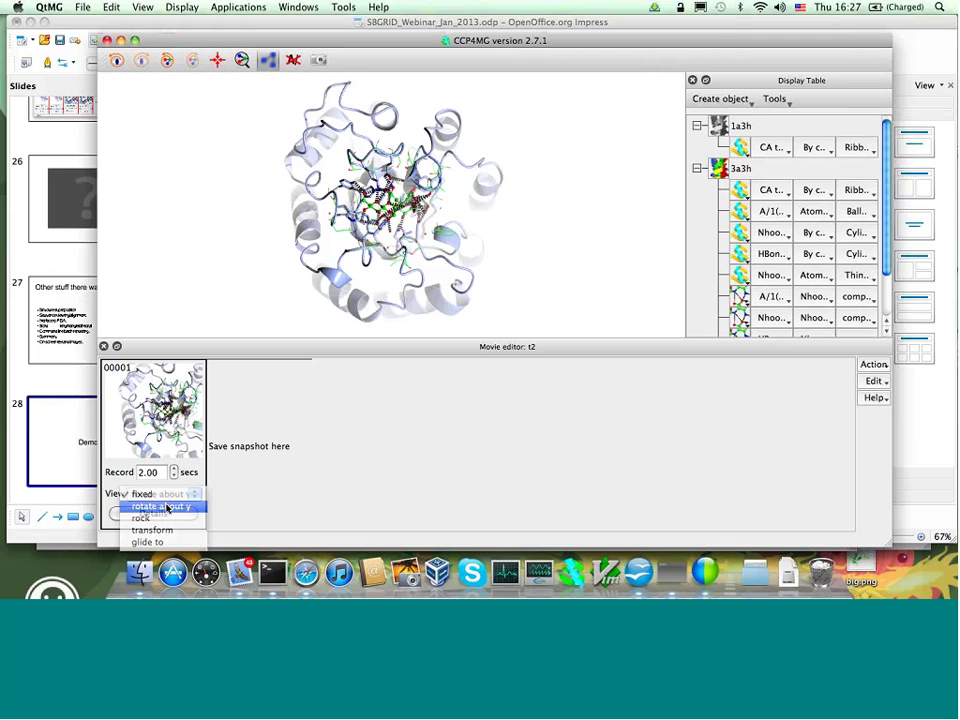
Save the same whole-structure view as the second movie snapshot and a close-up of the bound ligand as the third
left_click(254, 438)
left_click(270, 442)
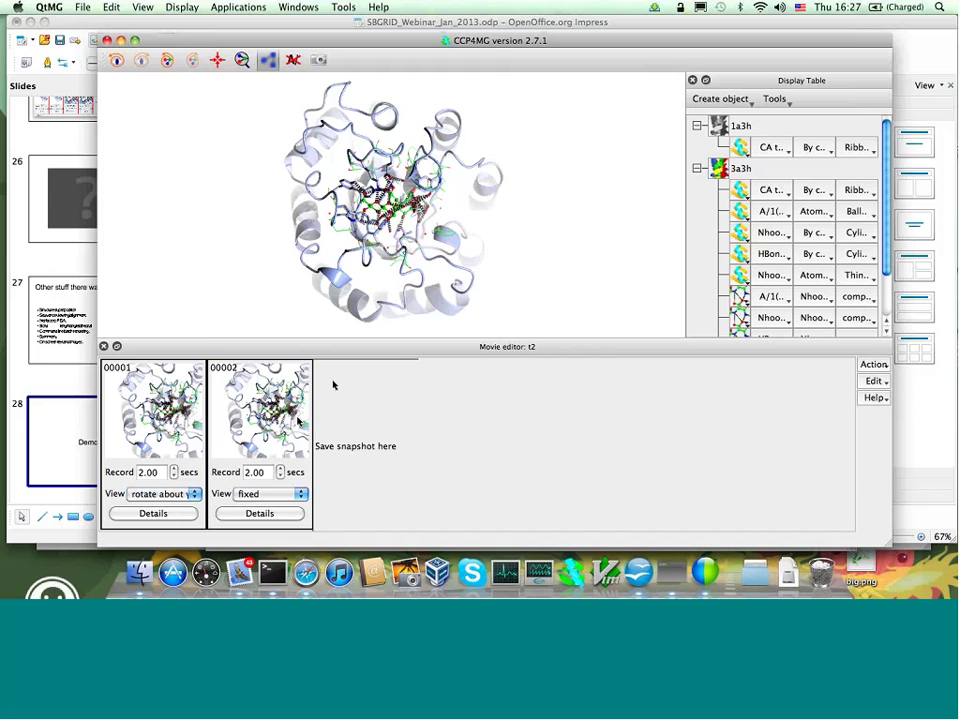
scroll(390, 253, "up", 10)
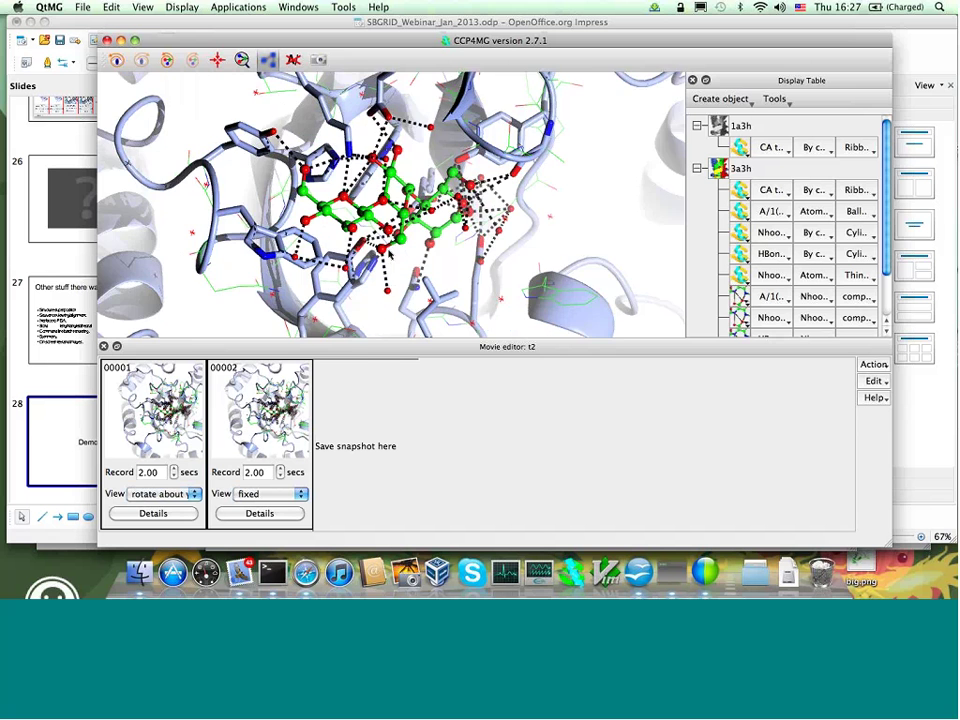
left_click_drag(378, 254, 440, 324)
right_click(368, 411)
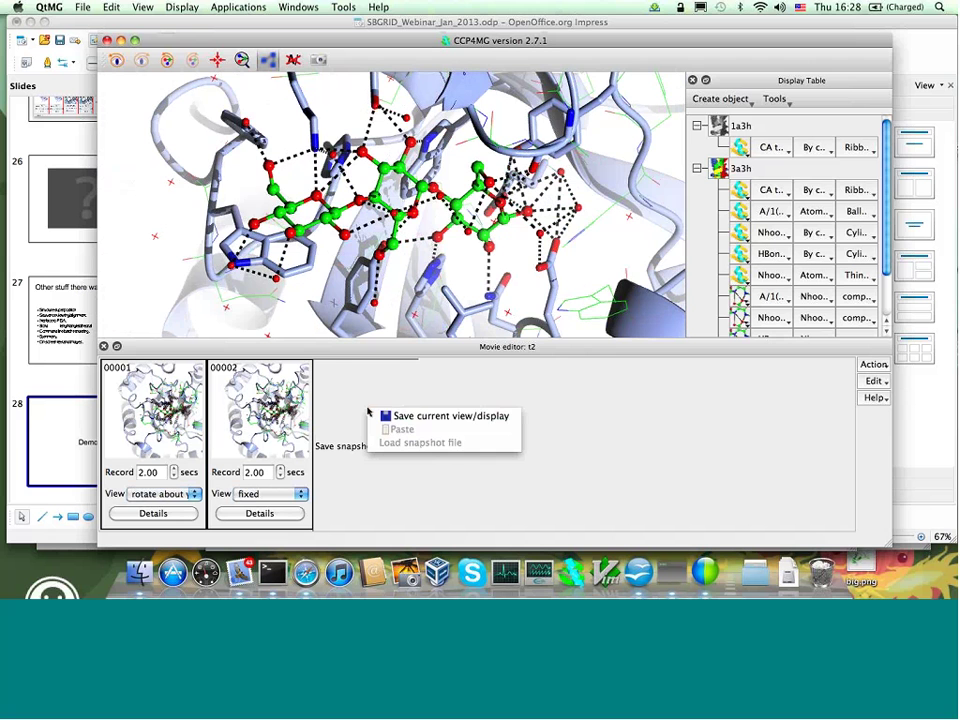
left_click(397, 416)
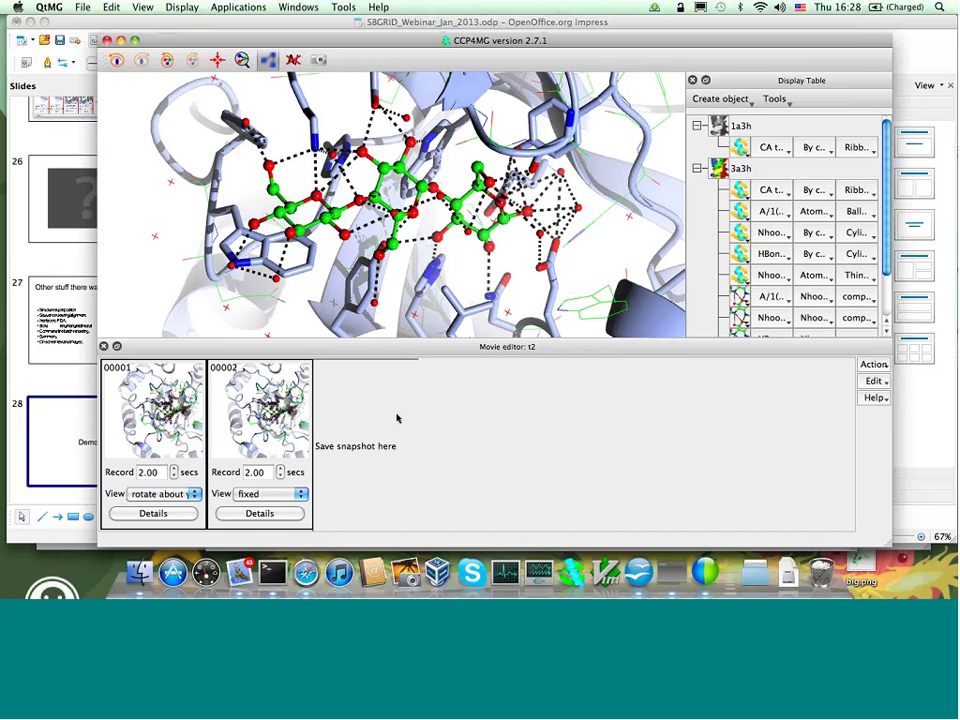
Set the view motion of snapshot 00002 to glide to snapshot 00003
left_click(258, 493)
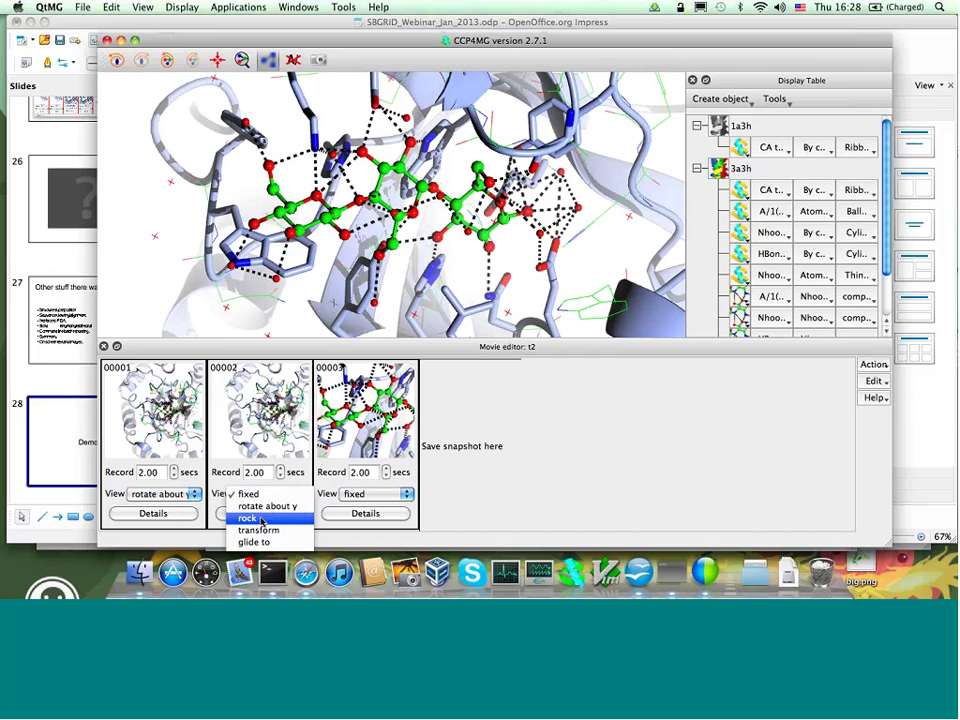
left_click(255, 541)
left_click(287, 494)
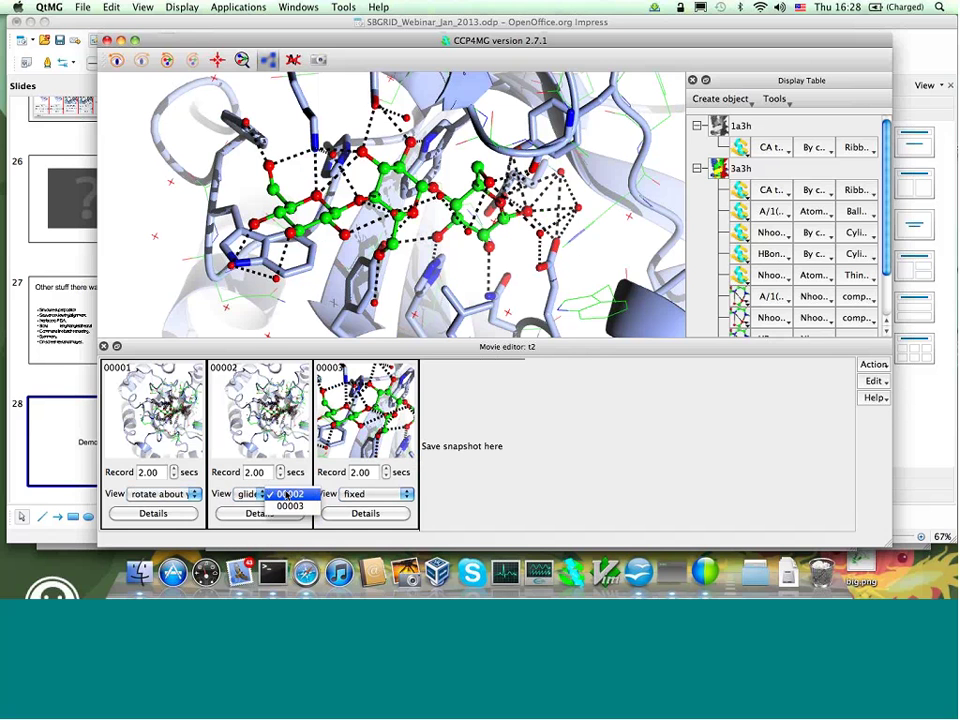
left_click(290, 506)
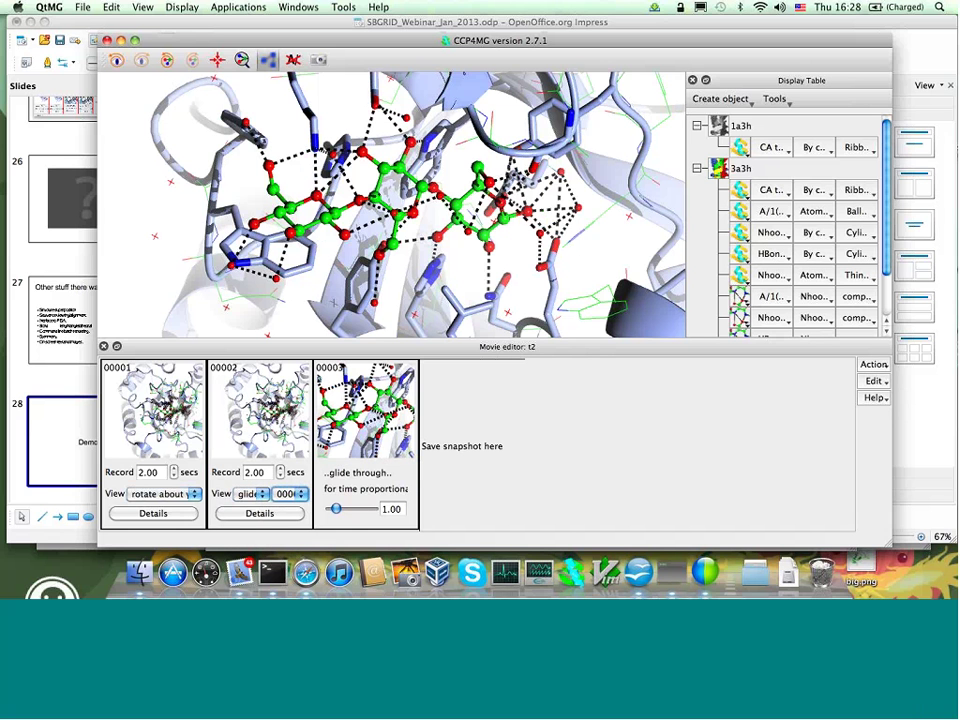
Save the ligand close-up again as the fourth movie snapshot and set its view motion to rock
right_click(463, 426)
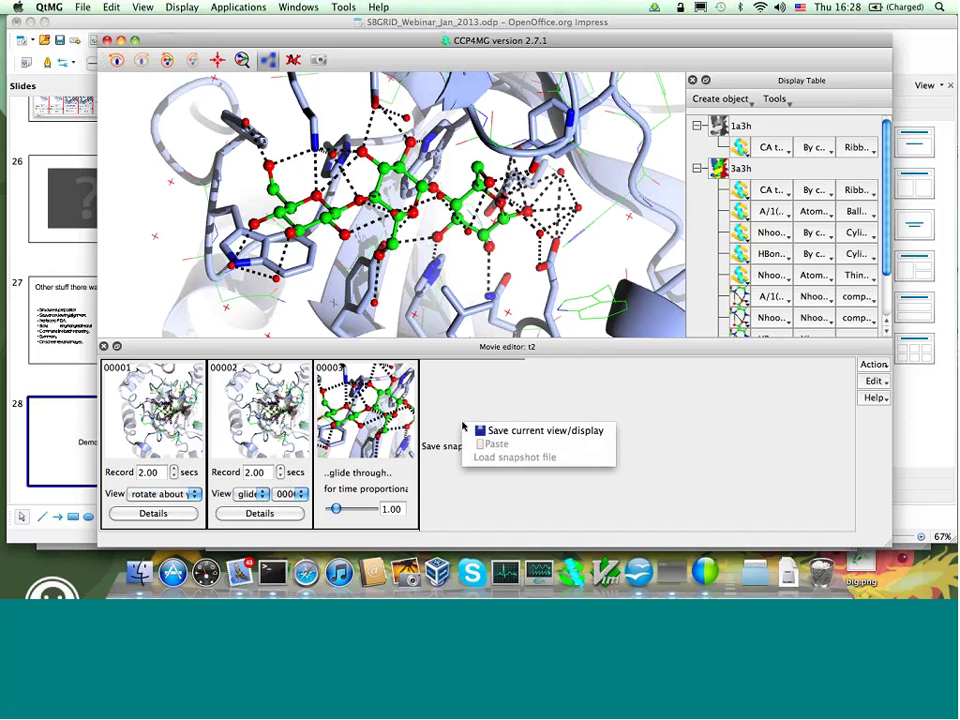
left_click(502, 432)
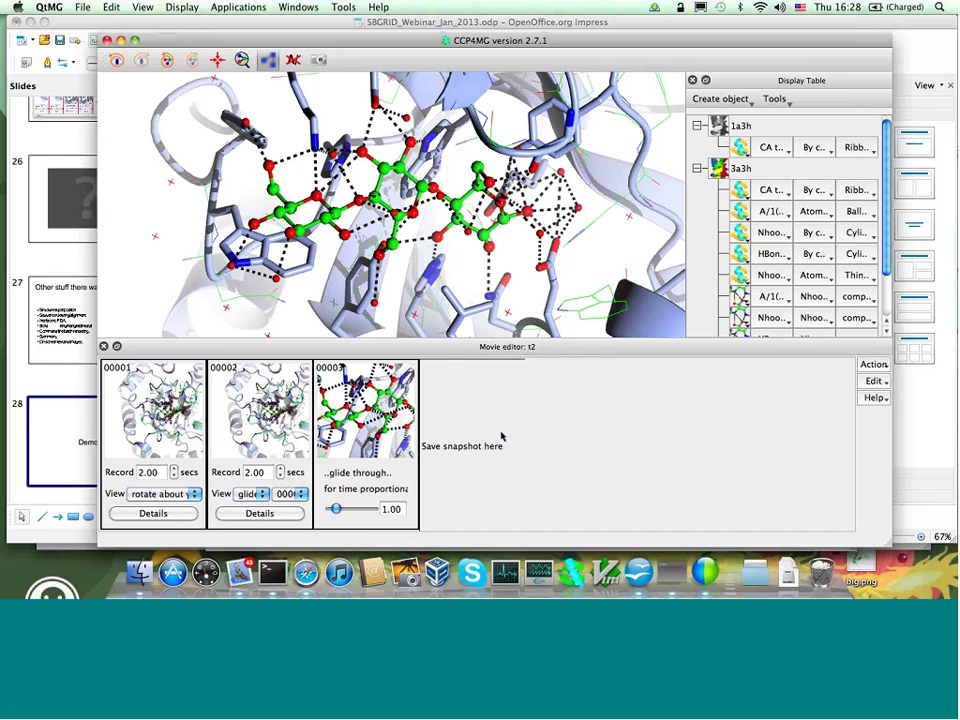
left_click(468, 494)
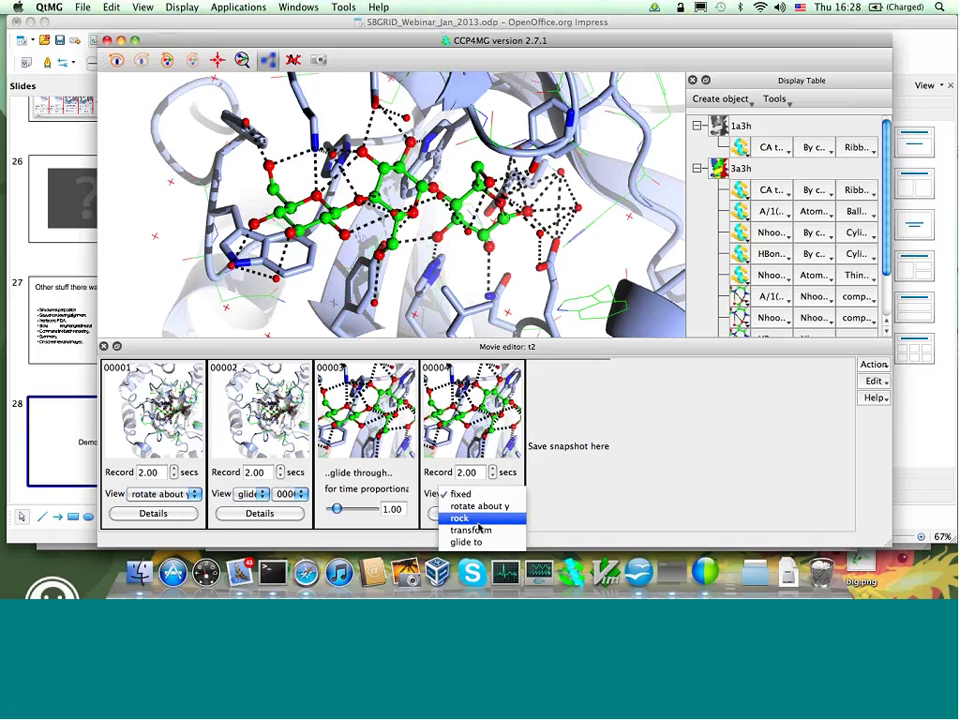
left_click(478, 522)
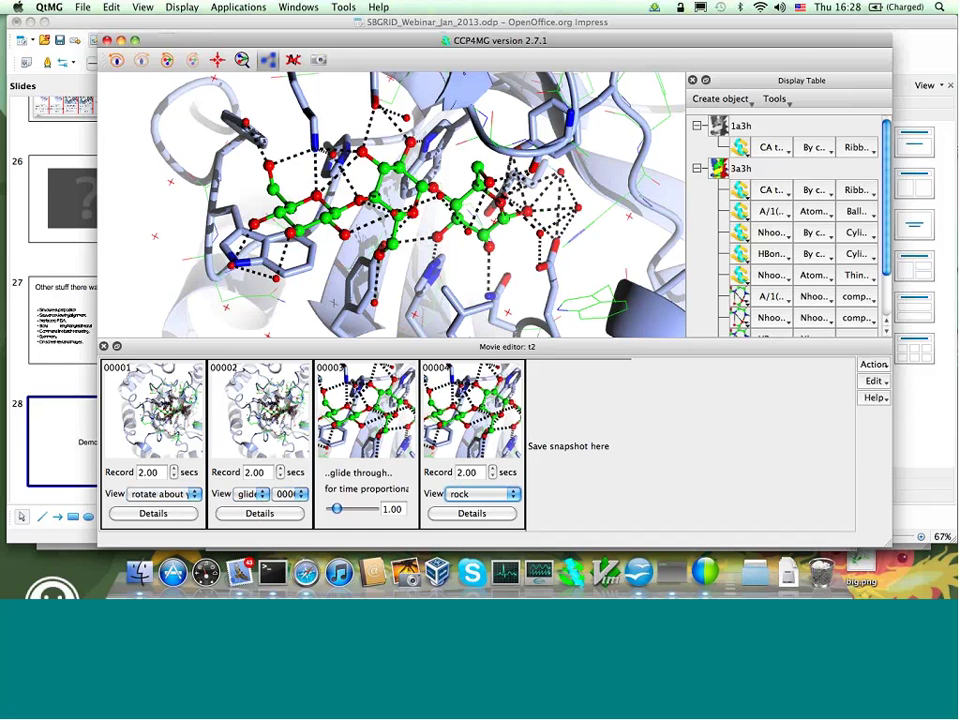
Dock the movie editor beneath the Display Table to enlarge the graphics area, and make the movie from the snapshots
left_click(876, 365)
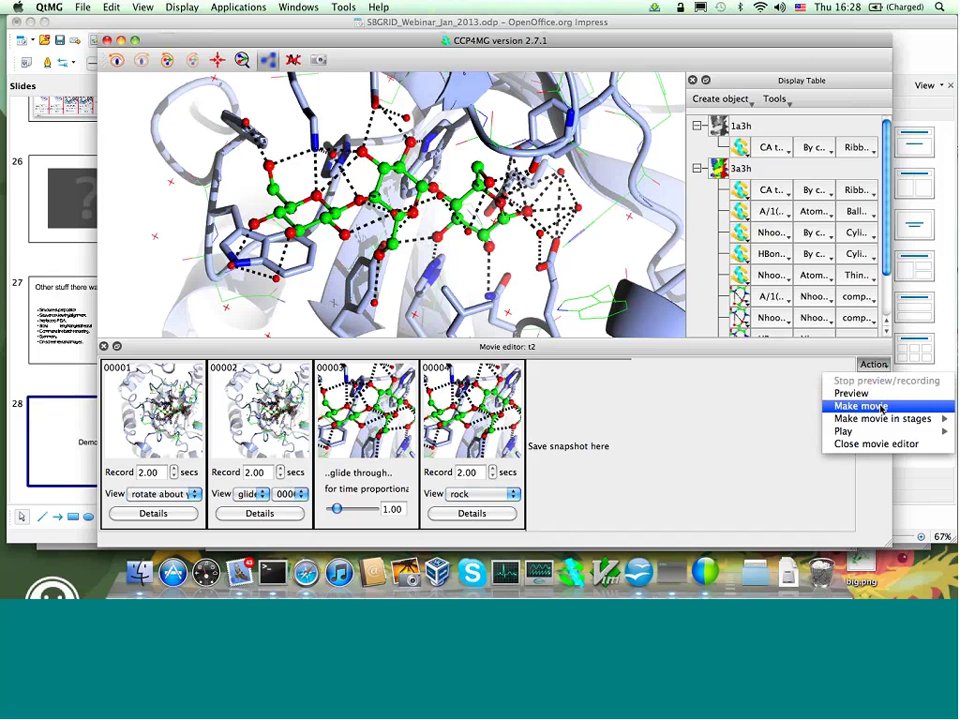
left_click(726, 431)
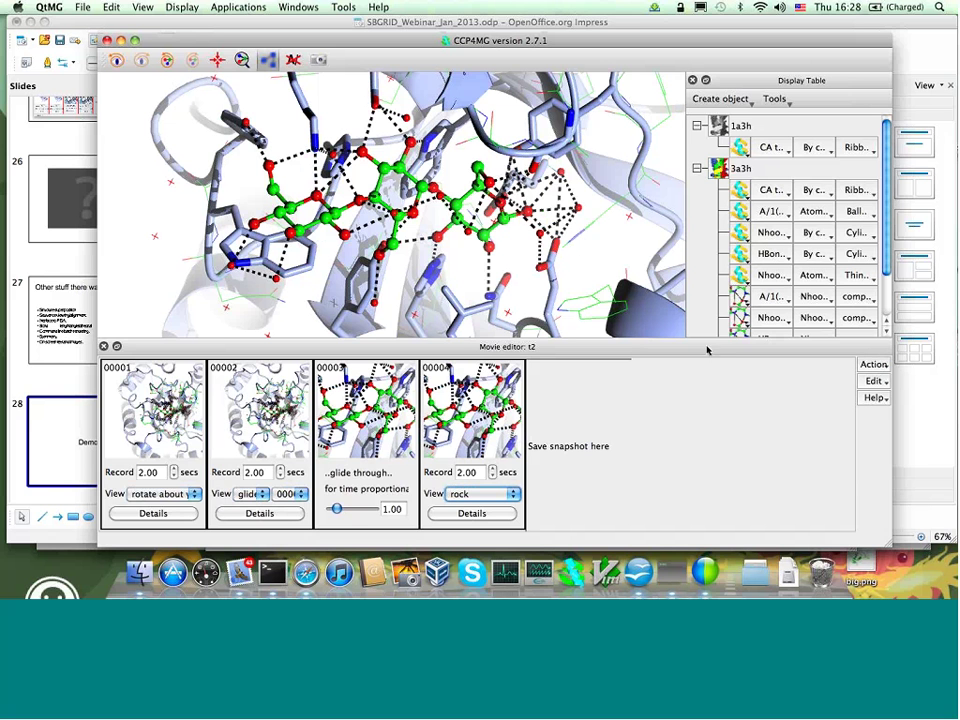
left_click_drag(709, 349, 866, 472)
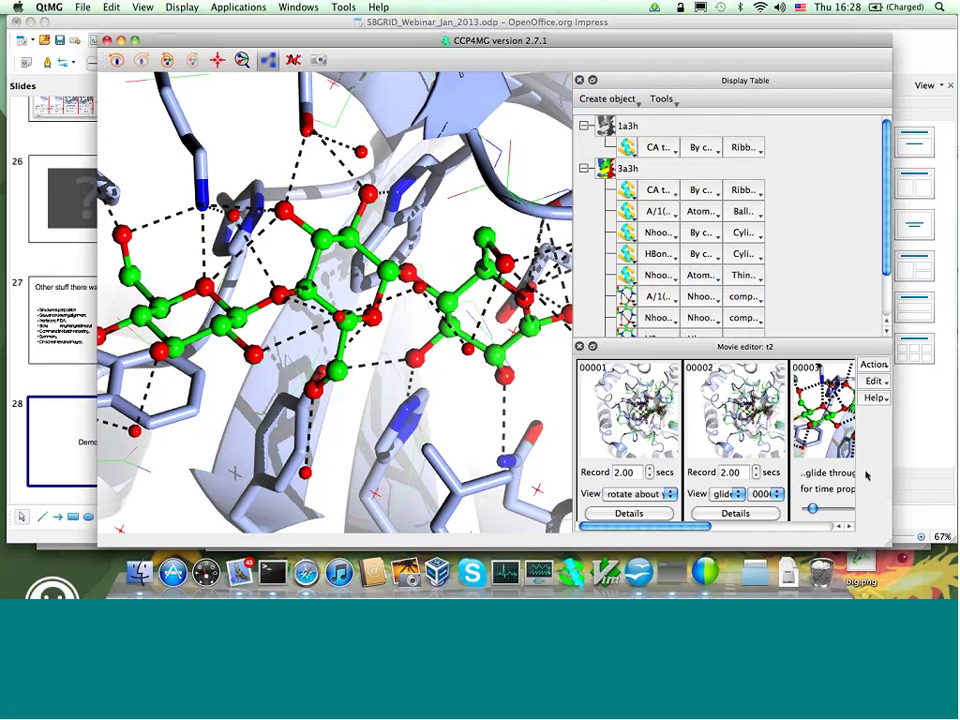
left_click_drag(660, 348, 745, 395)
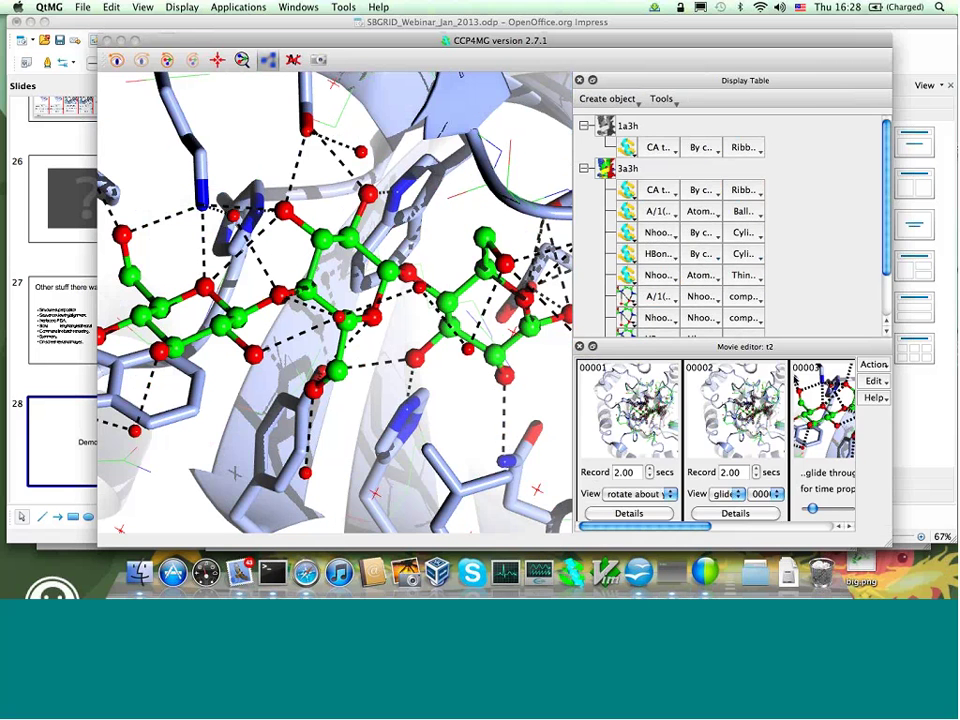
left_click(870, 366)
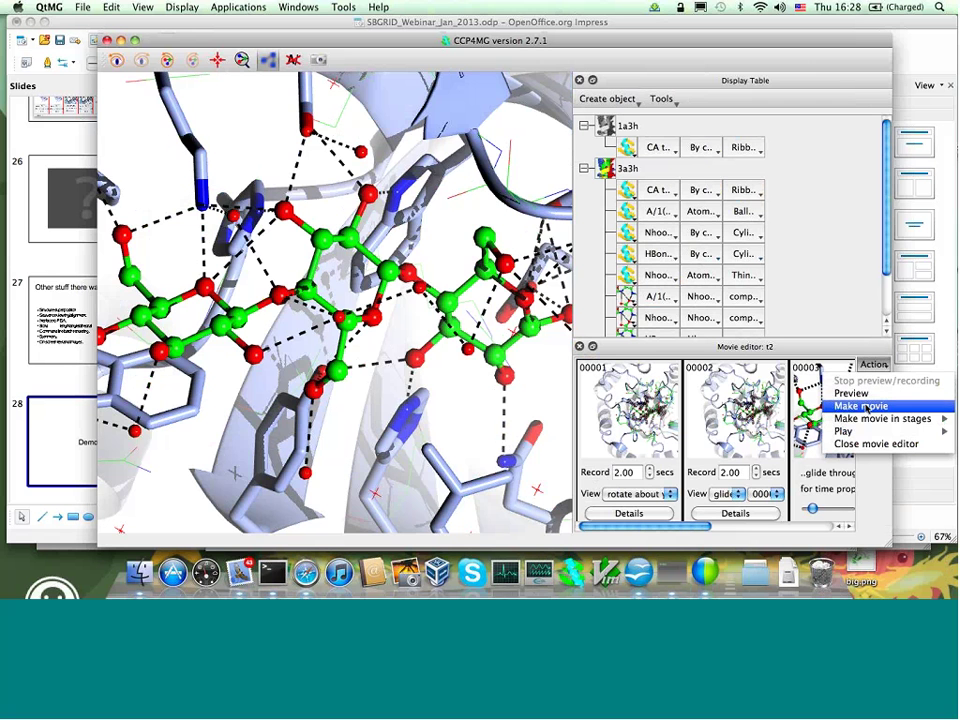
left_click(862, 406)
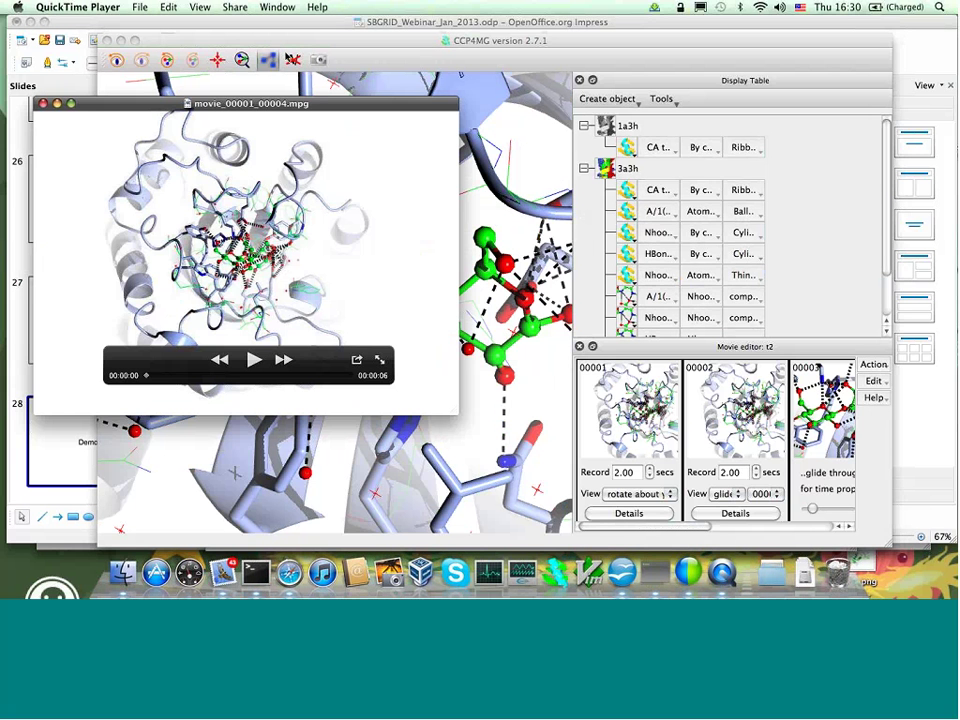
Switch from QuickTime Player back to CCP4MG, reposition its window and close the movie editor
left_click(269, 35)
left_click_drag(269, 35, 299, 22)
left_click(613, 332)
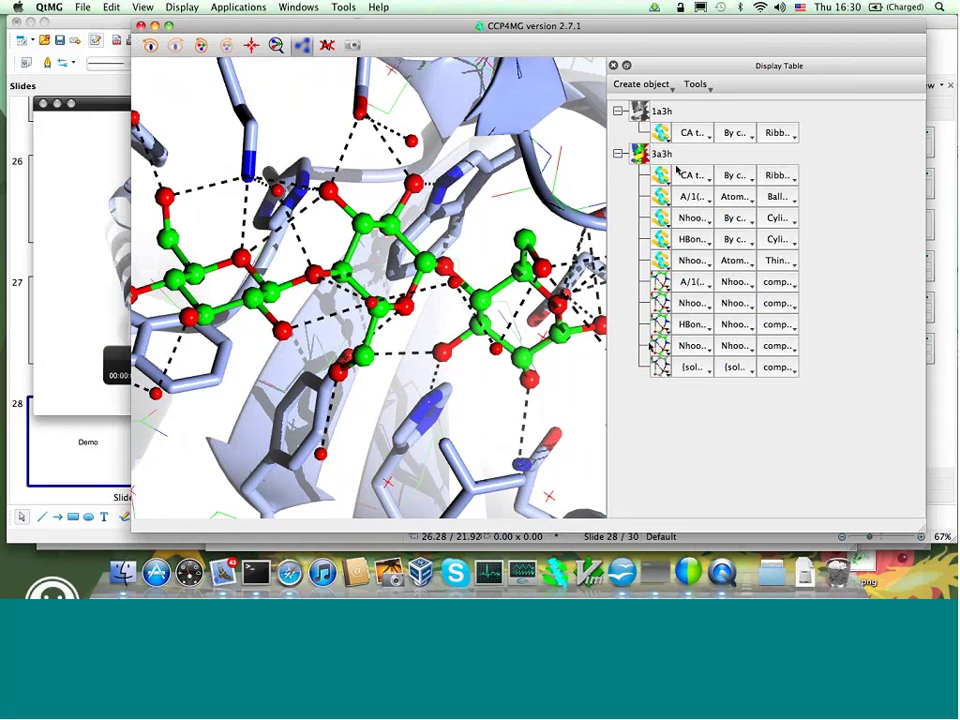
Hide the CA trace ribbon object of 3a3h so the binding site stands alone
left_click(664, 177)
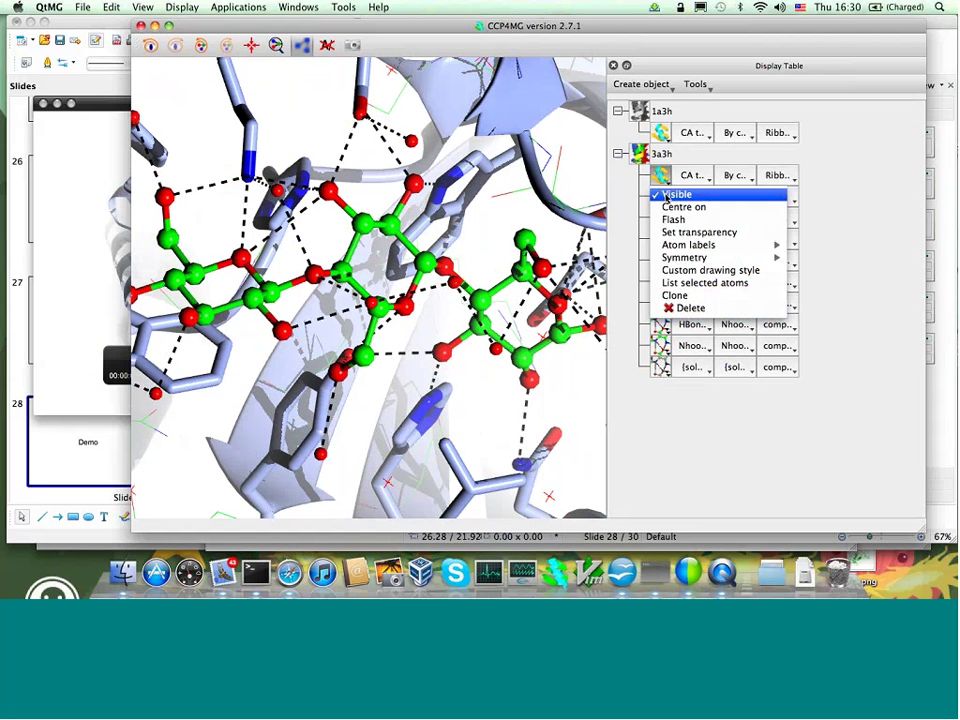
left_click(668, 195)
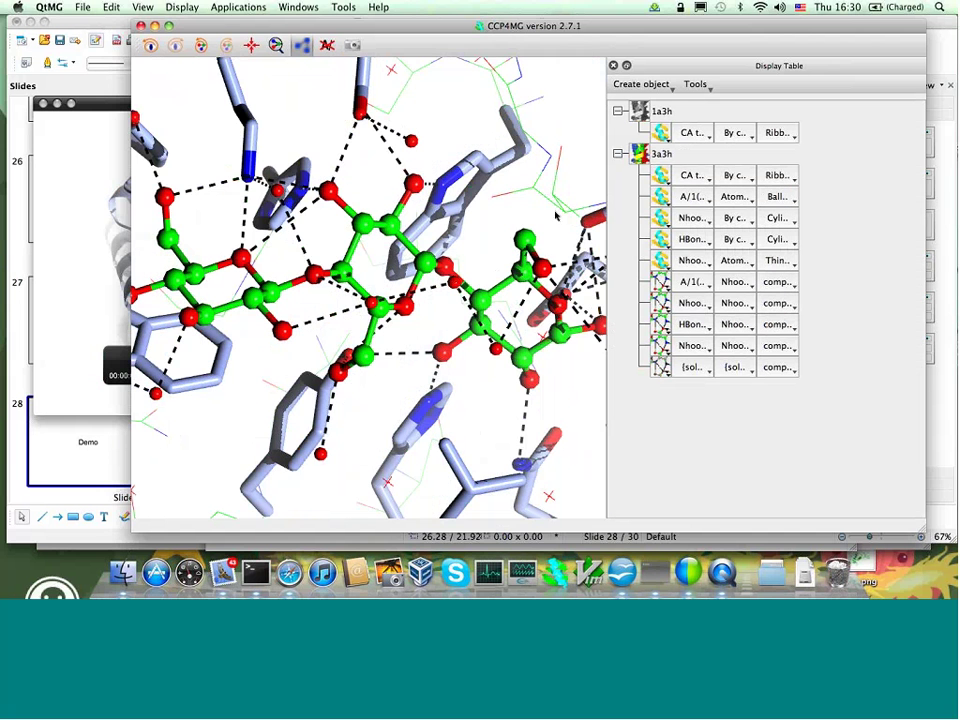
scroll(551, 220, "down", 3)
scroll(551, 220, "down", 2)
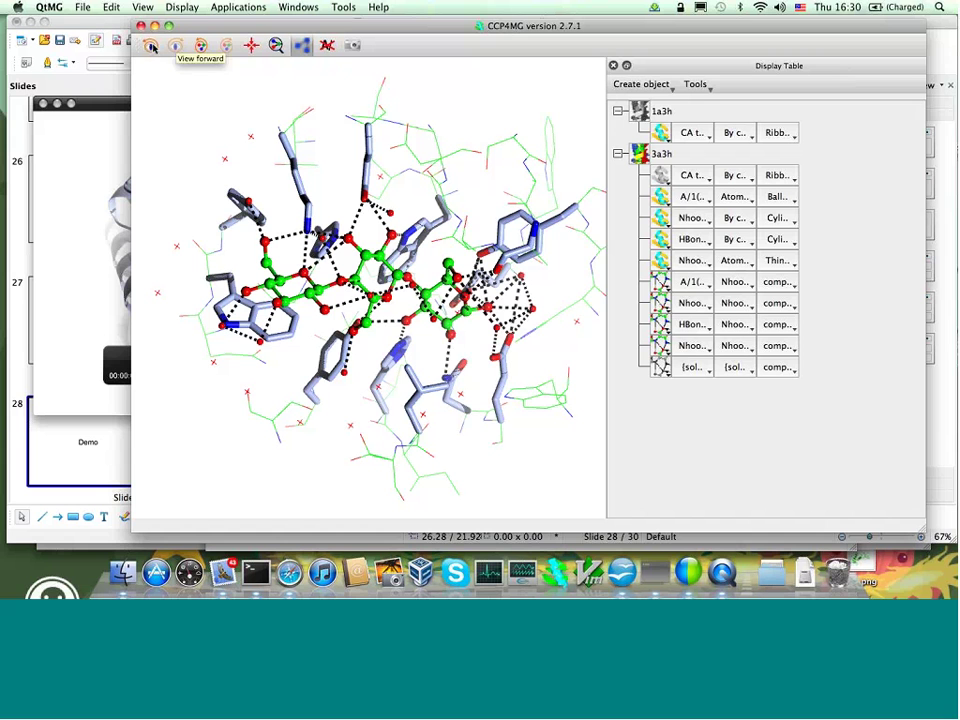
Step back and forward through the display history of 3a3h and rotate the ligand view
left_click(201, 47)
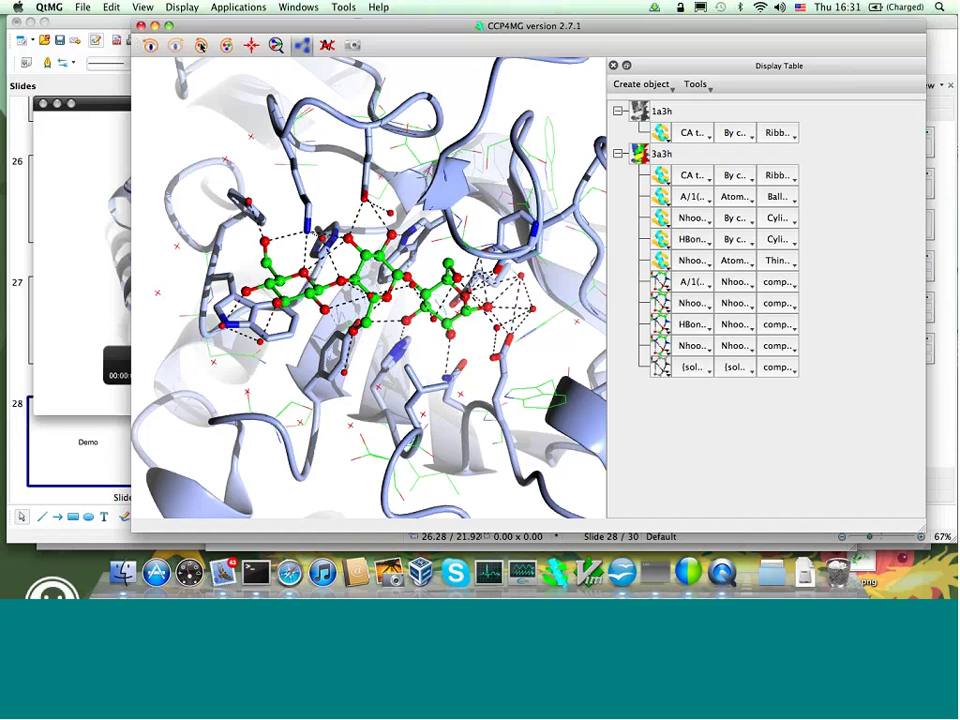
left_click(228, 46)
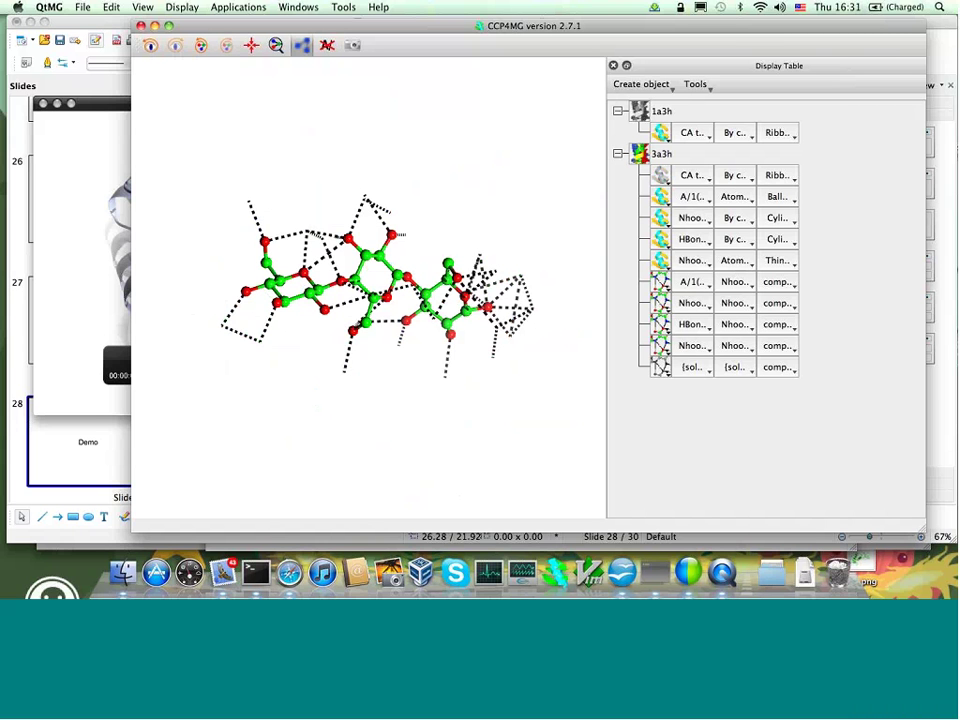
mouse_move(389, 243)
left_mouse_down()
mouse_move(350, 317)
mouse_move(396, 266)
left_mouse_up()
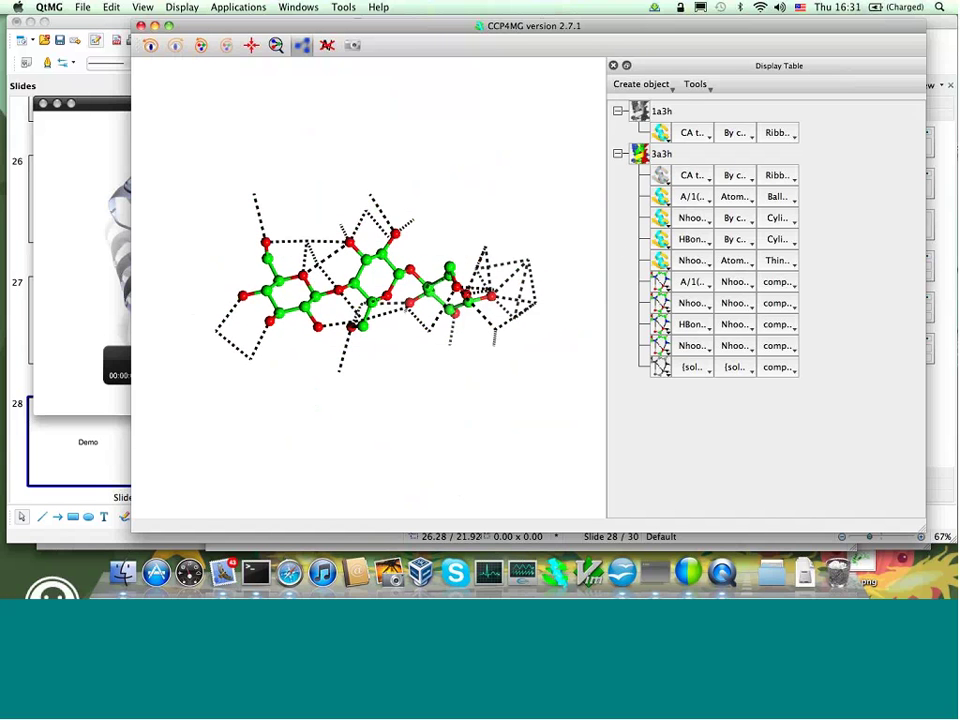
left_click(202, 46)
left_click(205, 45)
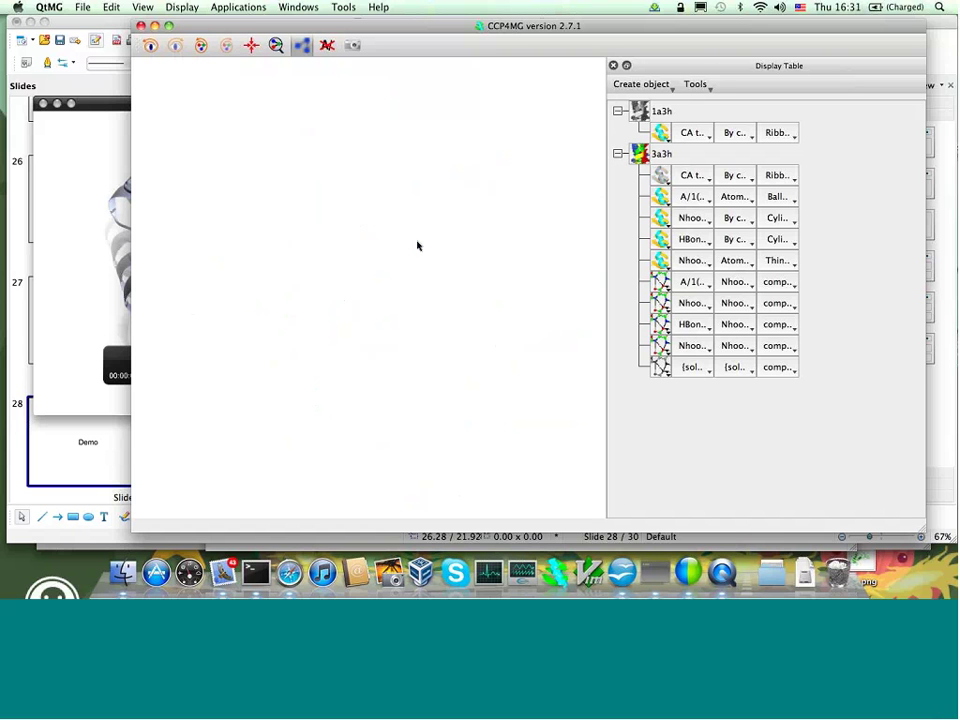
left_click(640, 157)
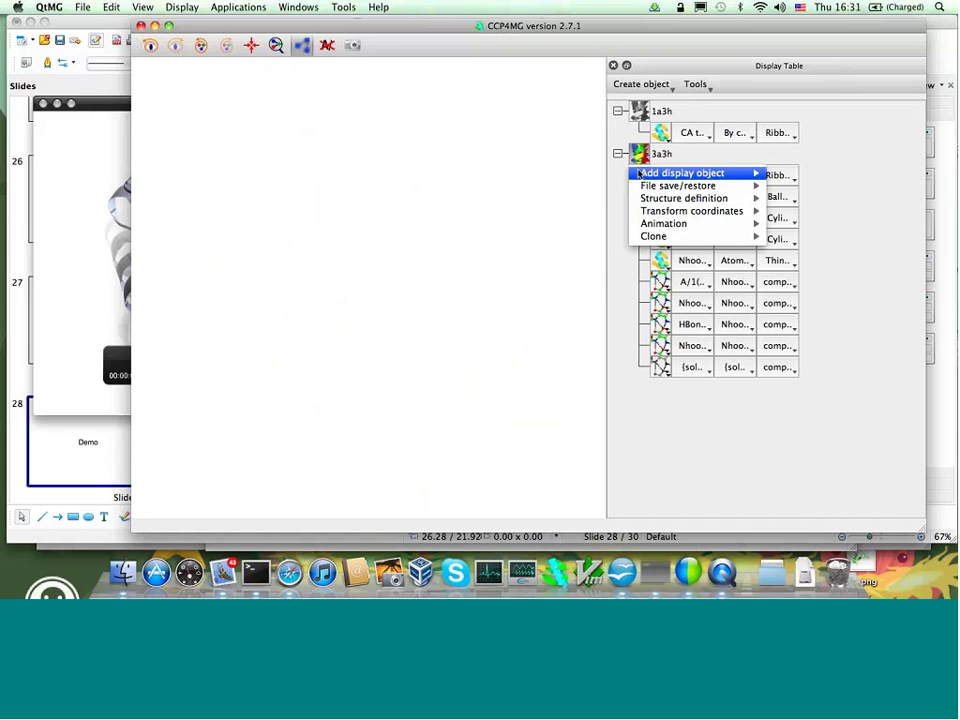
left_click(635, 152)
left_click(638, 154)
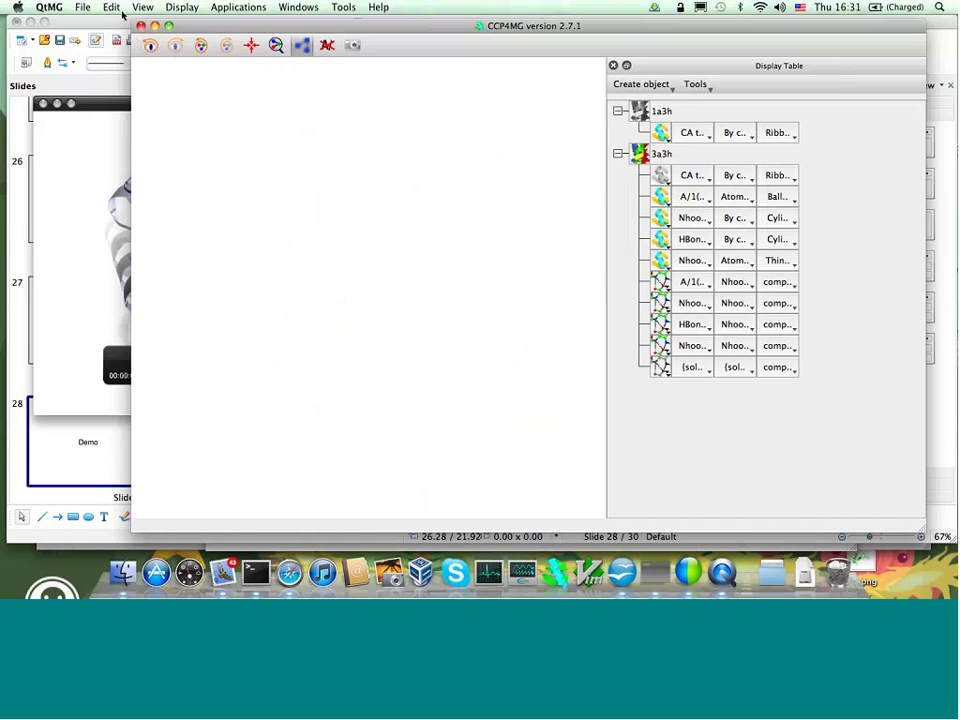
left_click(86, 10)
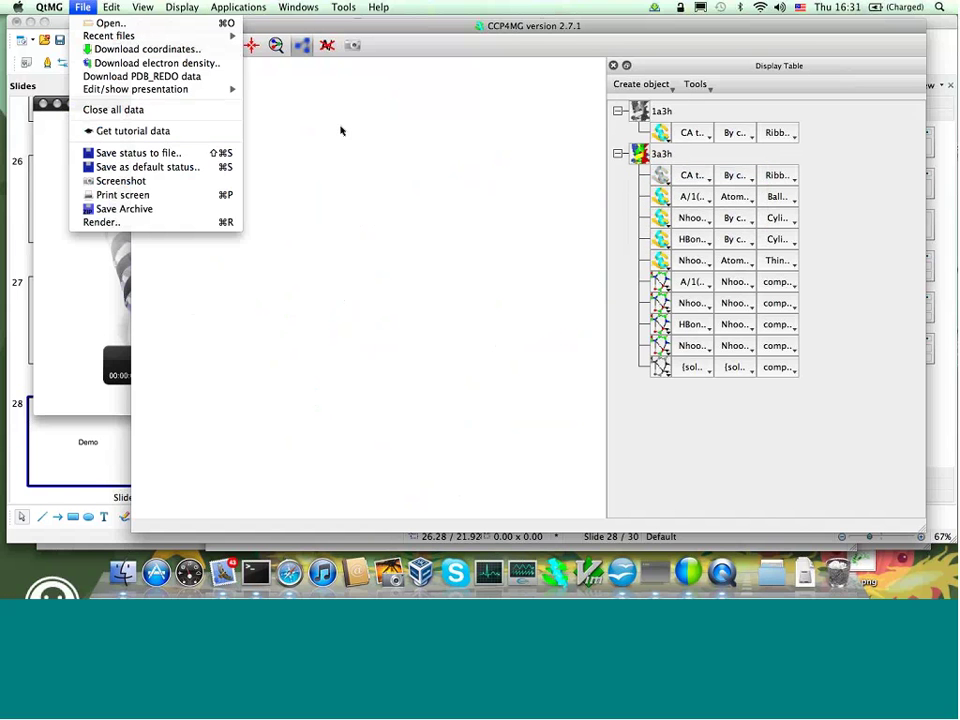
left_click(340, 130)
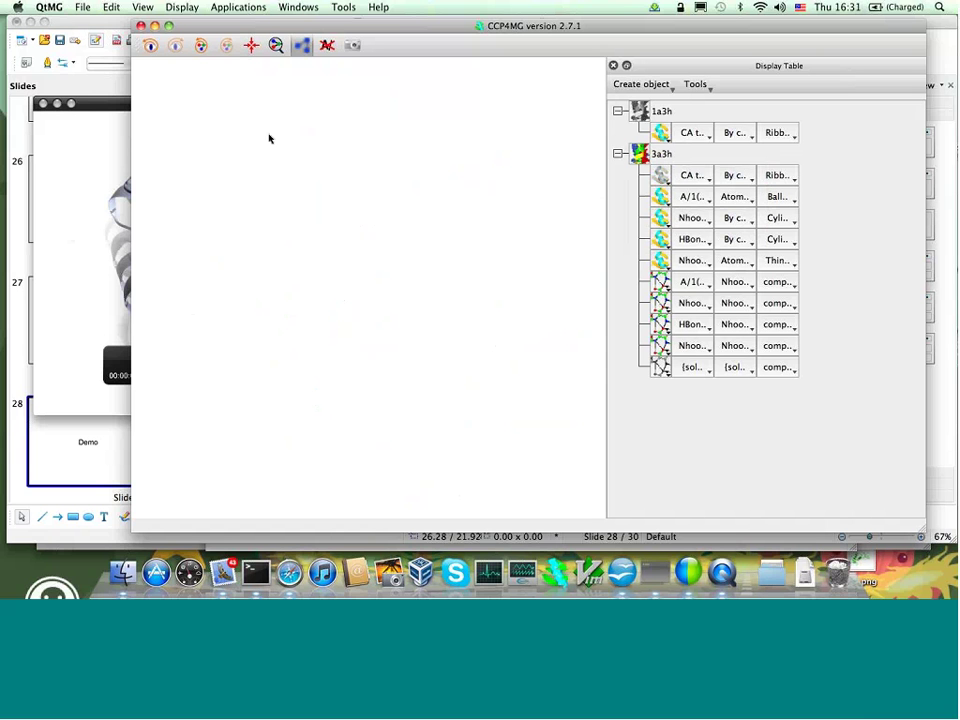
Reposition the CCP4MG window and the QuickTime Player movie window, and return to CCP4MG
left_click(127, 107)
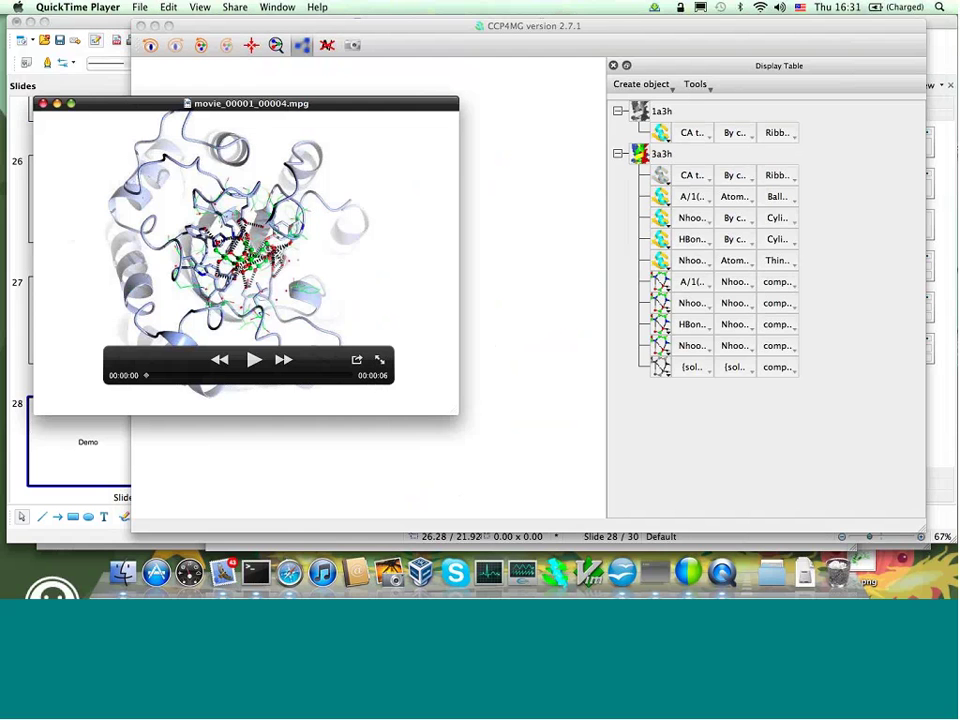
left_click(335, 27)
mouse_move(335, 27)
left_mouse_down()
mouse_move(358, 26)
mouse_move(341, 30)
left_mouse_up()
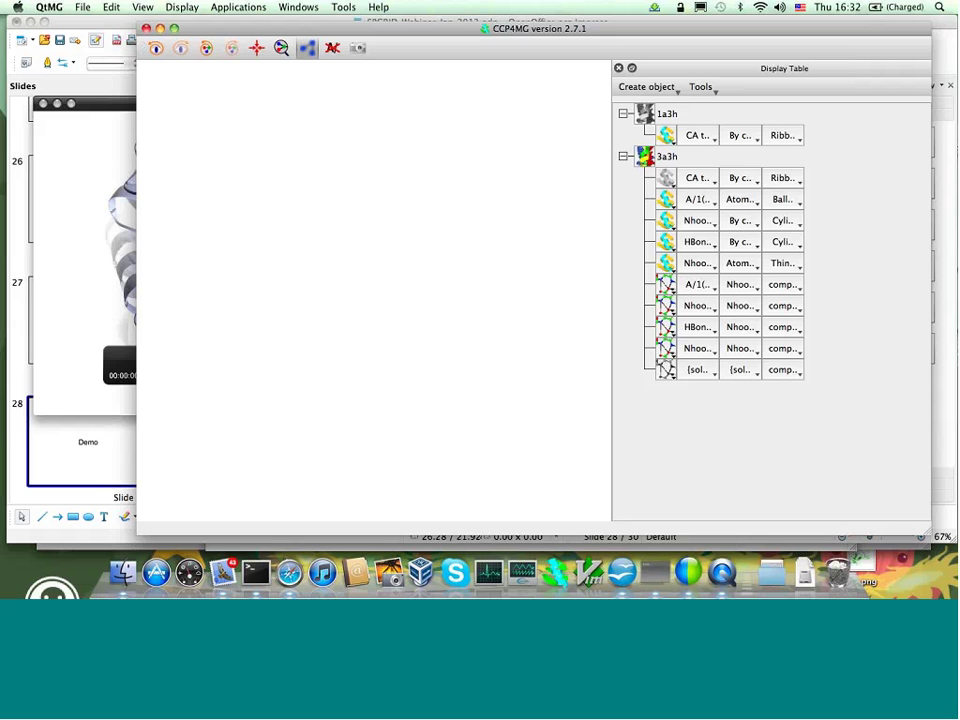
left_click_drag(102, 103, 89, 90)
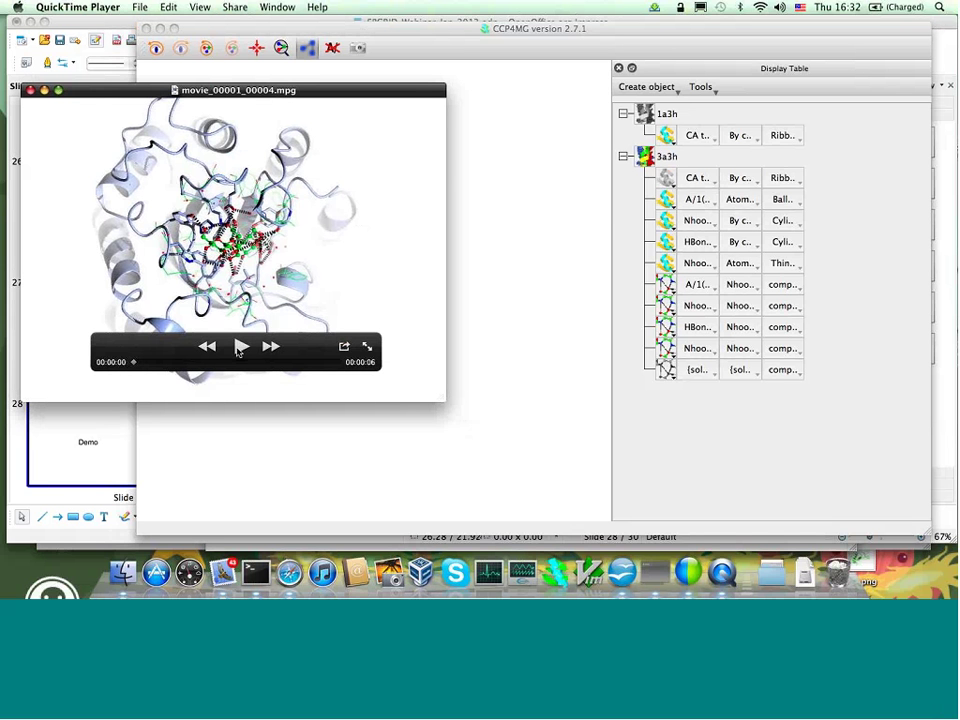
left_click(515, 181)
left_click(645, 158)
left_click(638, 130)
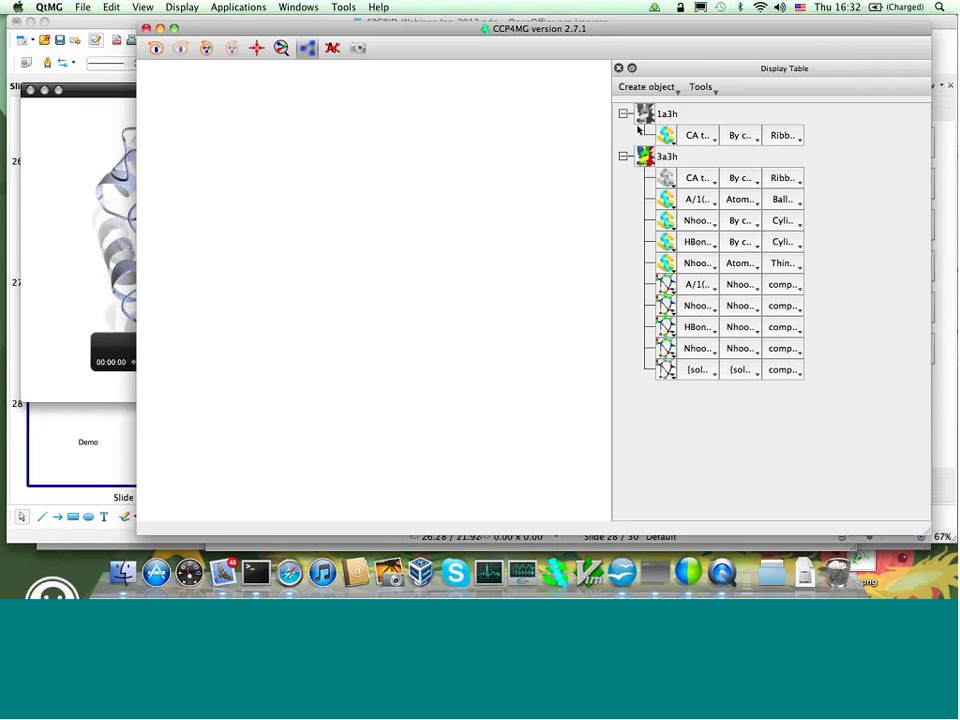
Close all loaded data, clearing the 1a3h and 3a3h models, and confirm
left_click(82, 8)
mouse_move(110, 90)
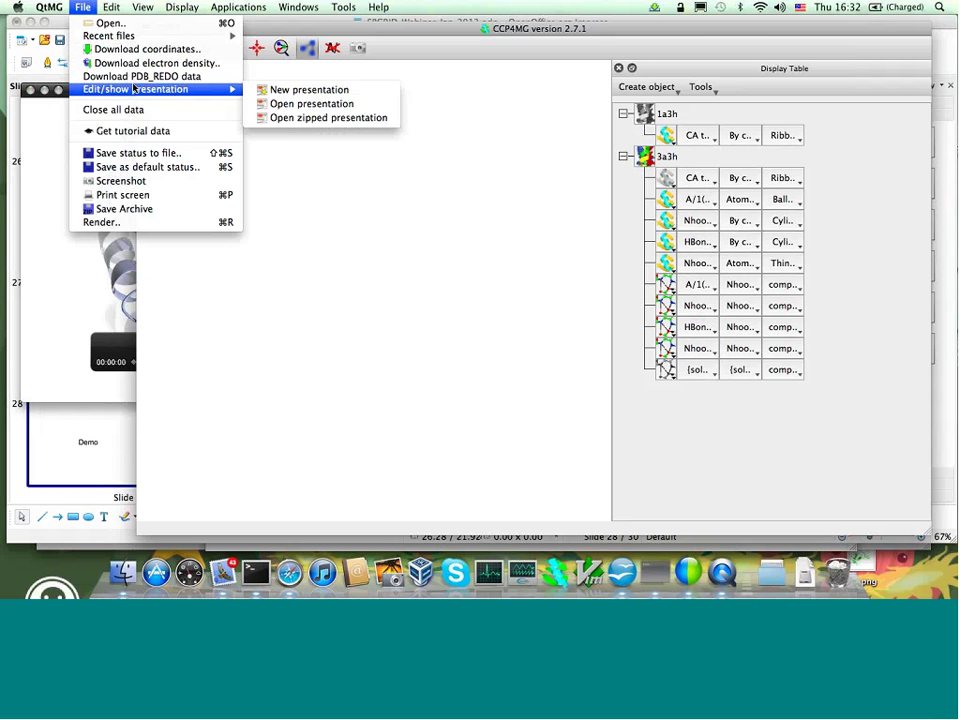
left_click(120, 109)
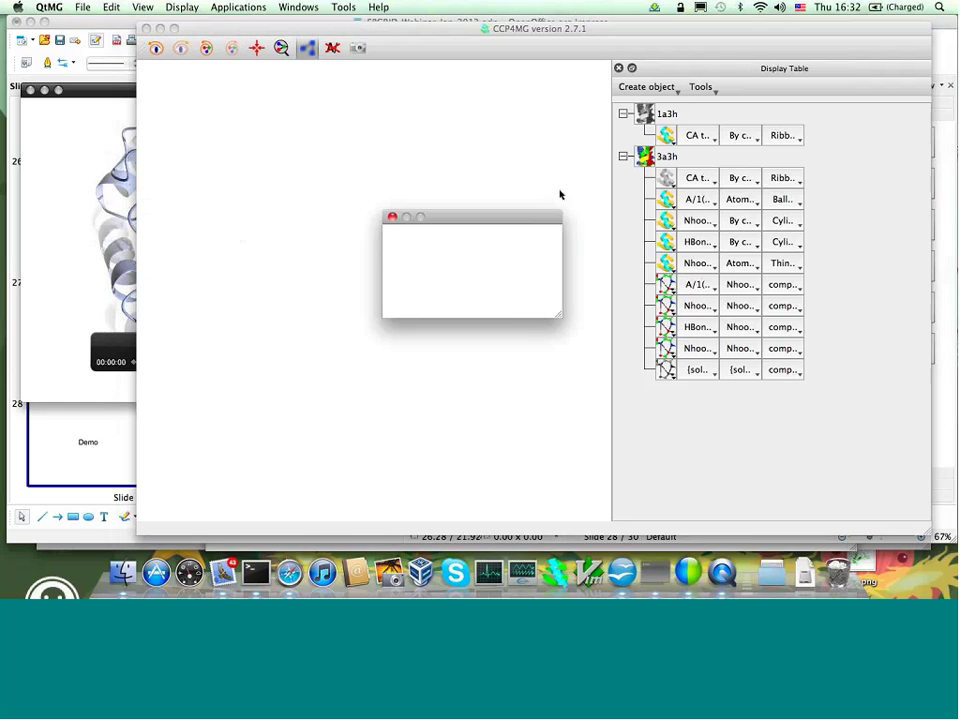
left_click(519, 293)
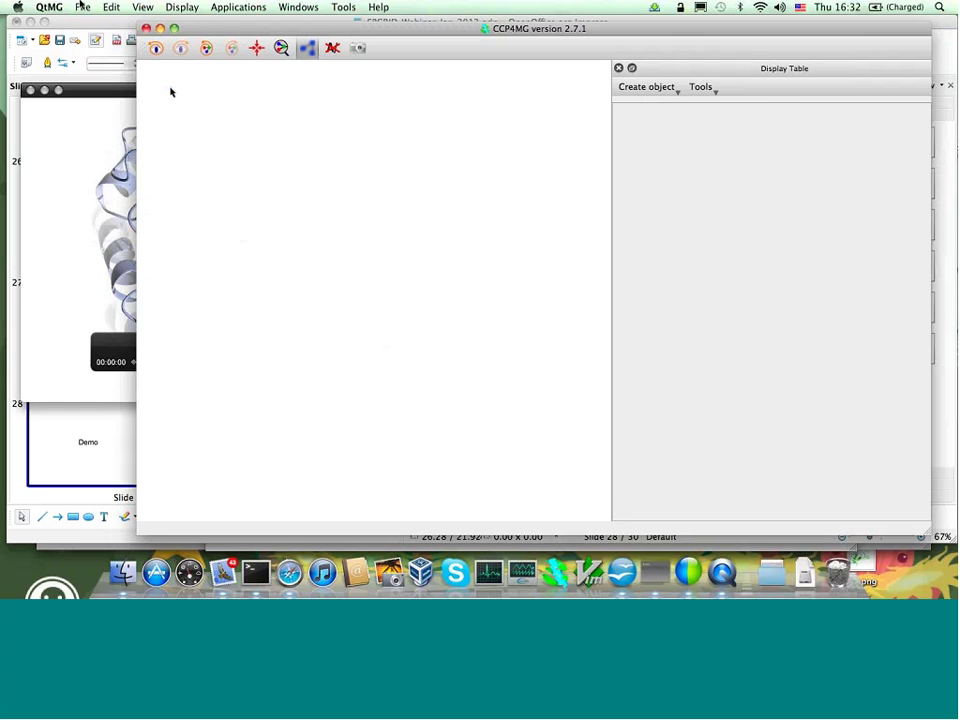
Open 1a3h.pdb from the APS folder with automatic picture setup and the site and ribbons style
left_click(80, 7)
left_click(96, 24)
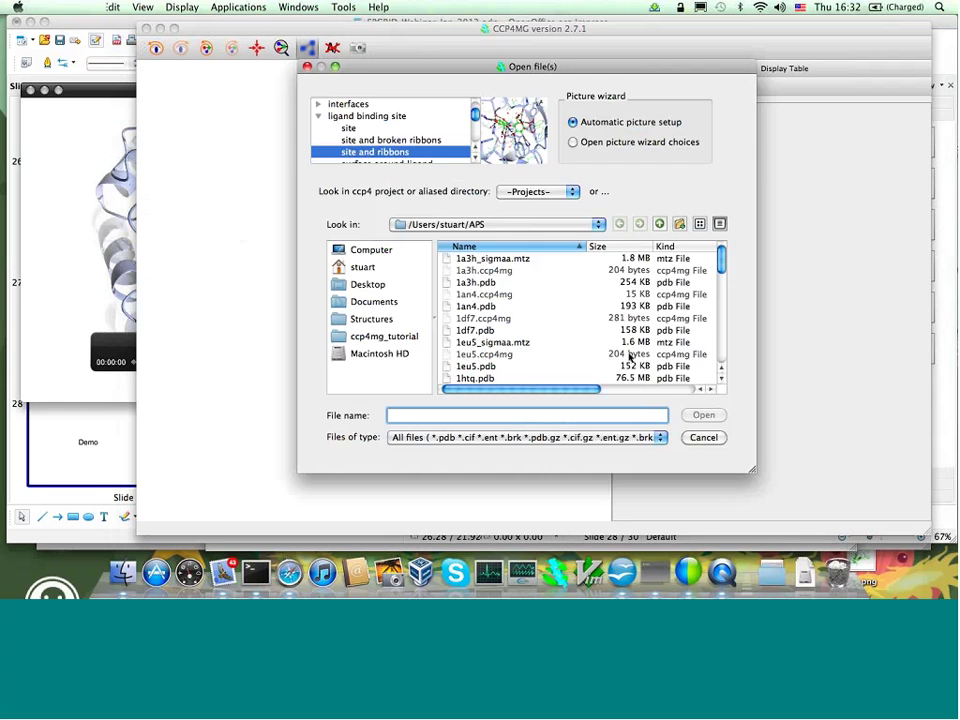
left_click(489, 284)
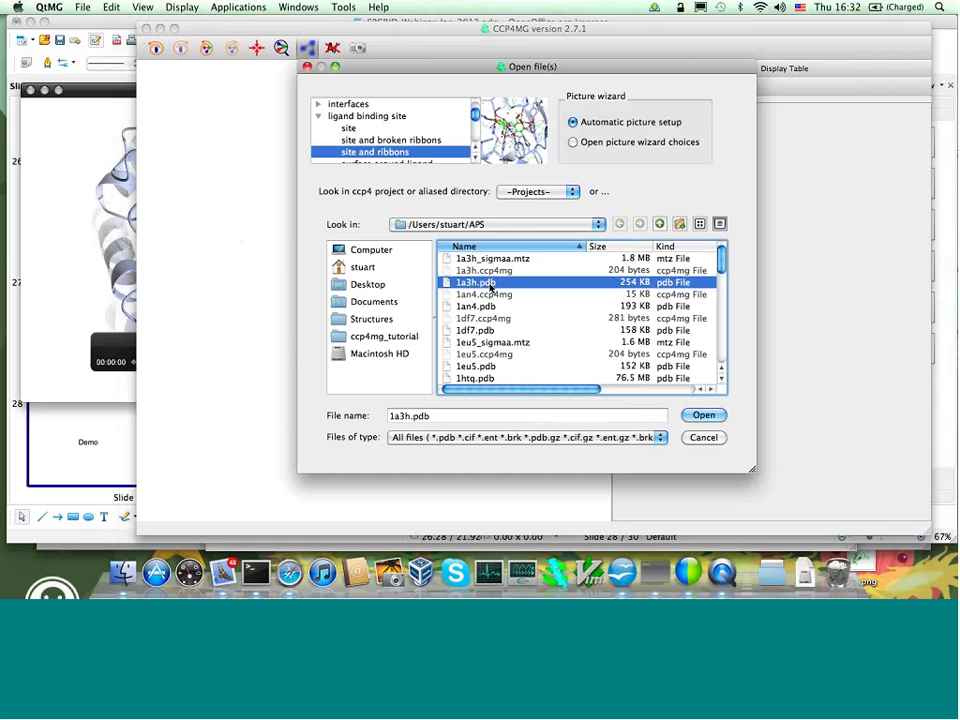
left_click(705, 415)
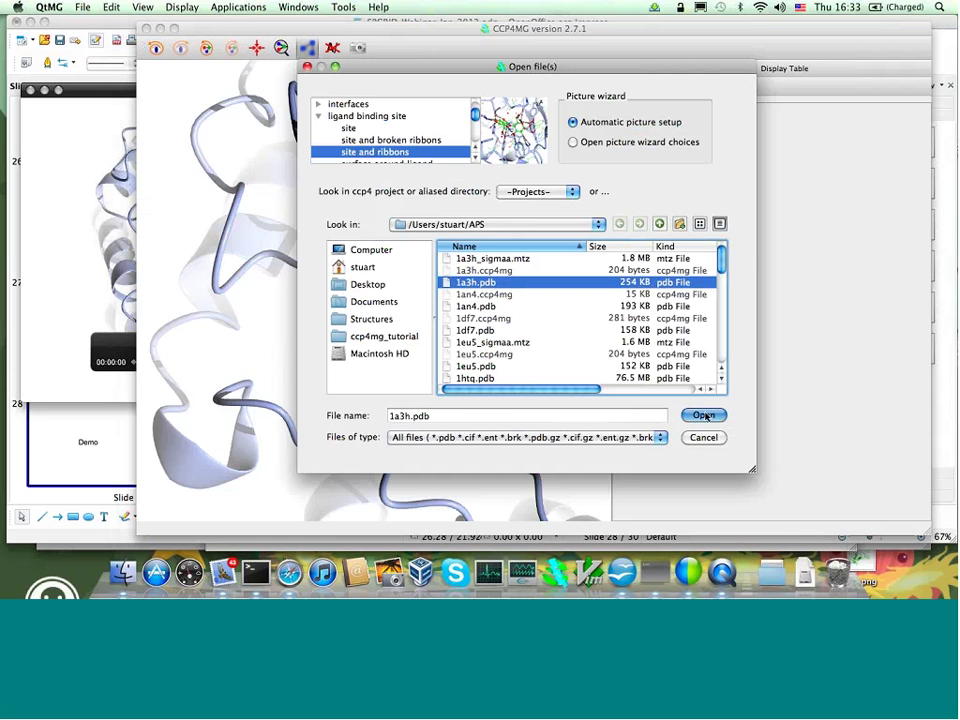
left_click_drag(465, 388, 432, 289)
scroll(432, 289, "up", 10)
scroll(432, 289, "down", 7)
scroll(432, 289, "up", 7)
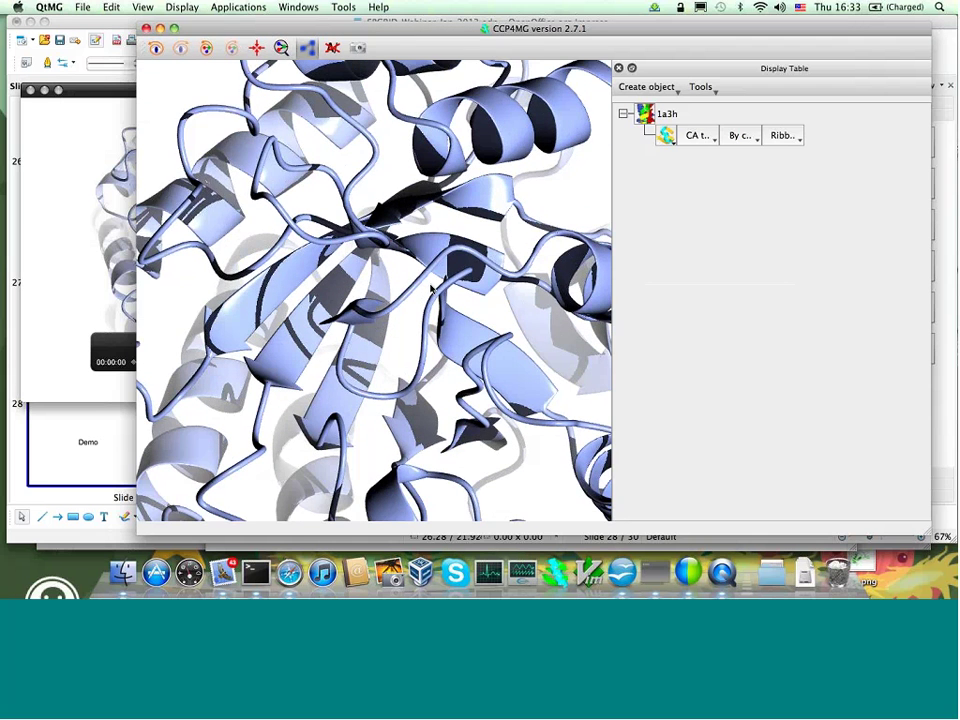
Set the helix ribbon style to Fancy in the model drawing style preferences, apply it and view the ribbons
left_click(111, 7)
mouse_move(51, 7)
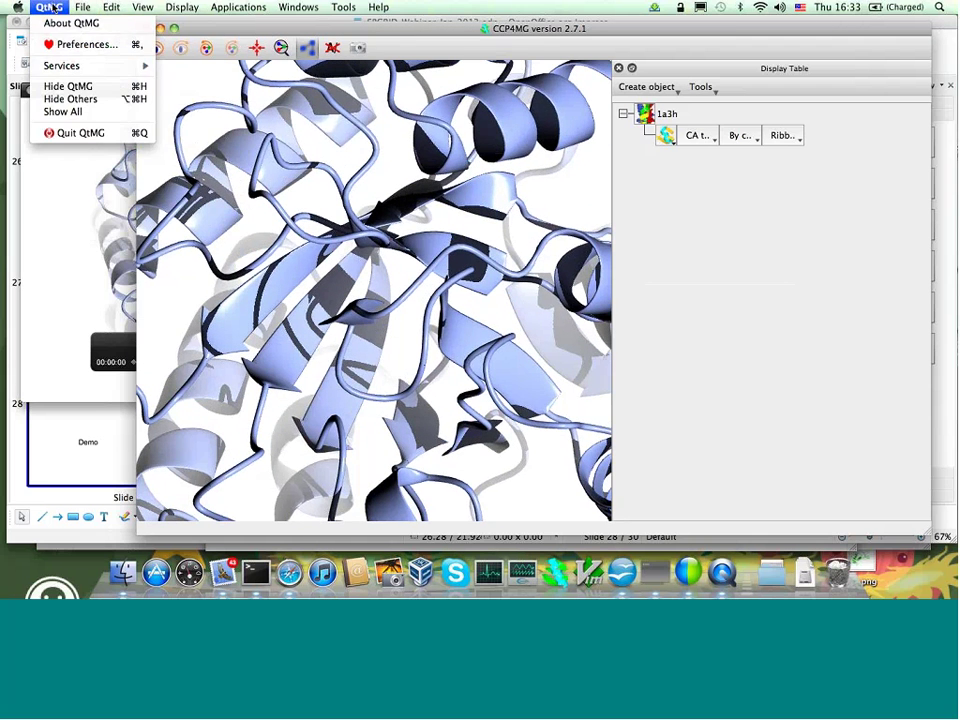
left_click(80, 44)
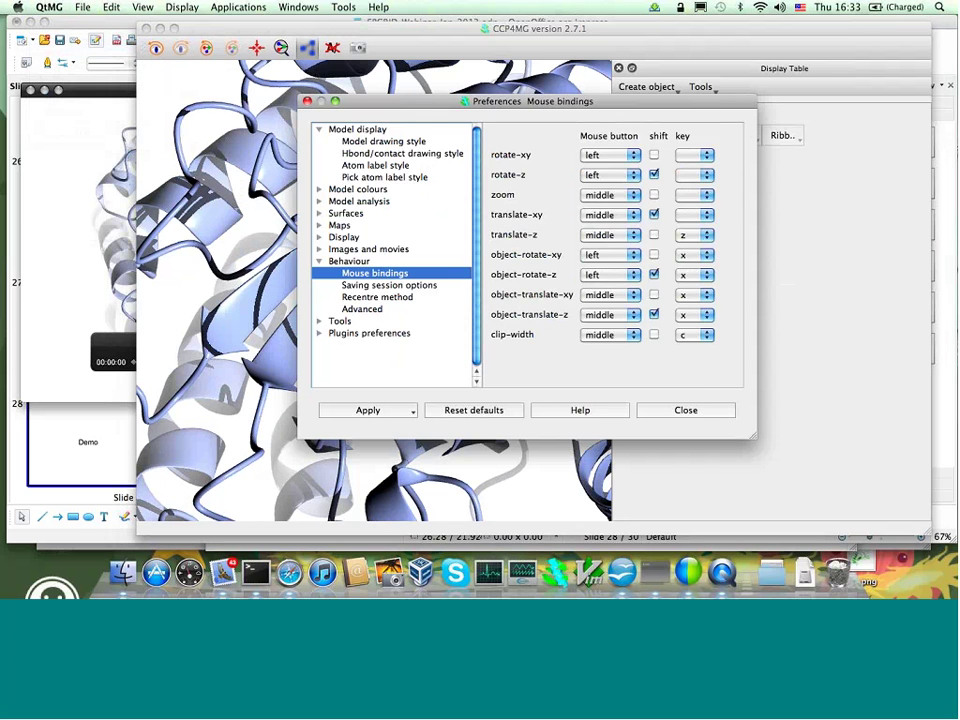
left_click(380, 141)
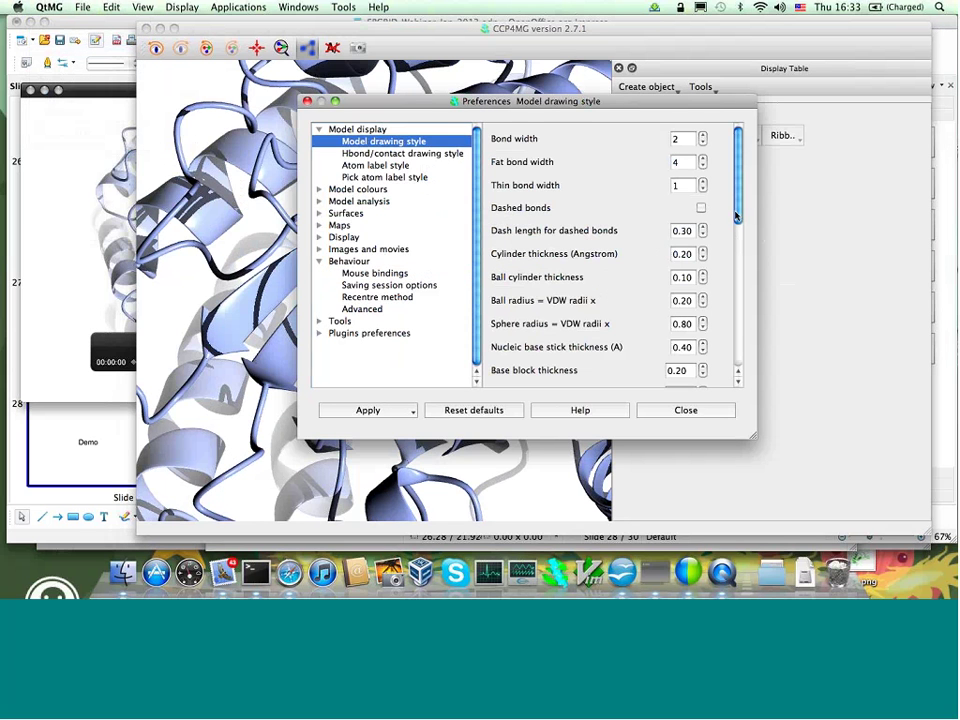
left_click_drag(736, 215, 741, 302)
left_click(685, 332)
left_click(622, 316)
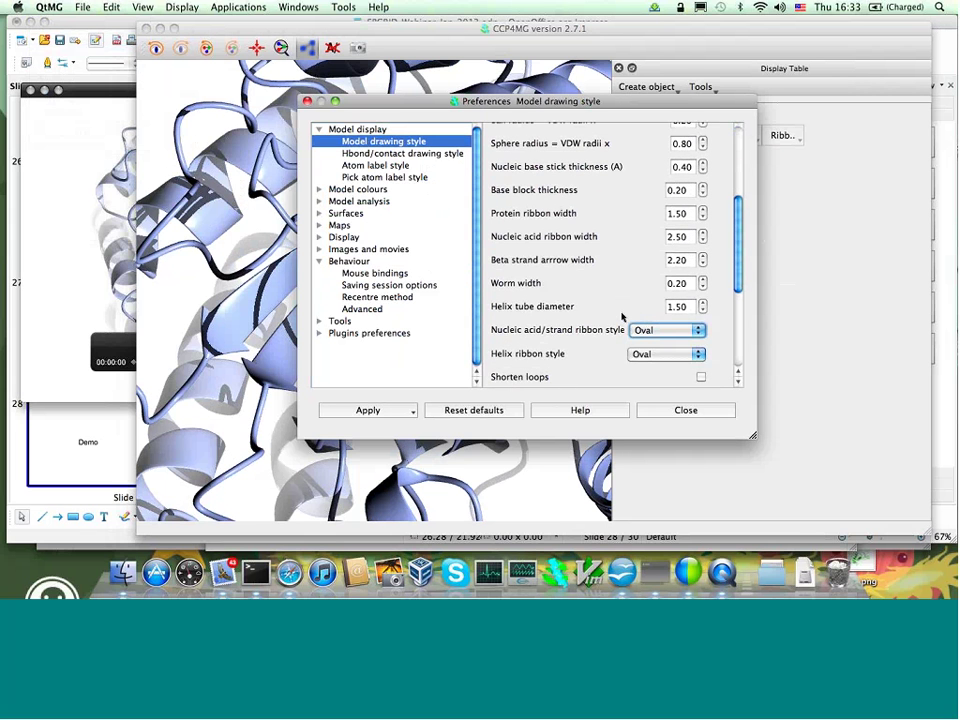
left_click(660, 354)
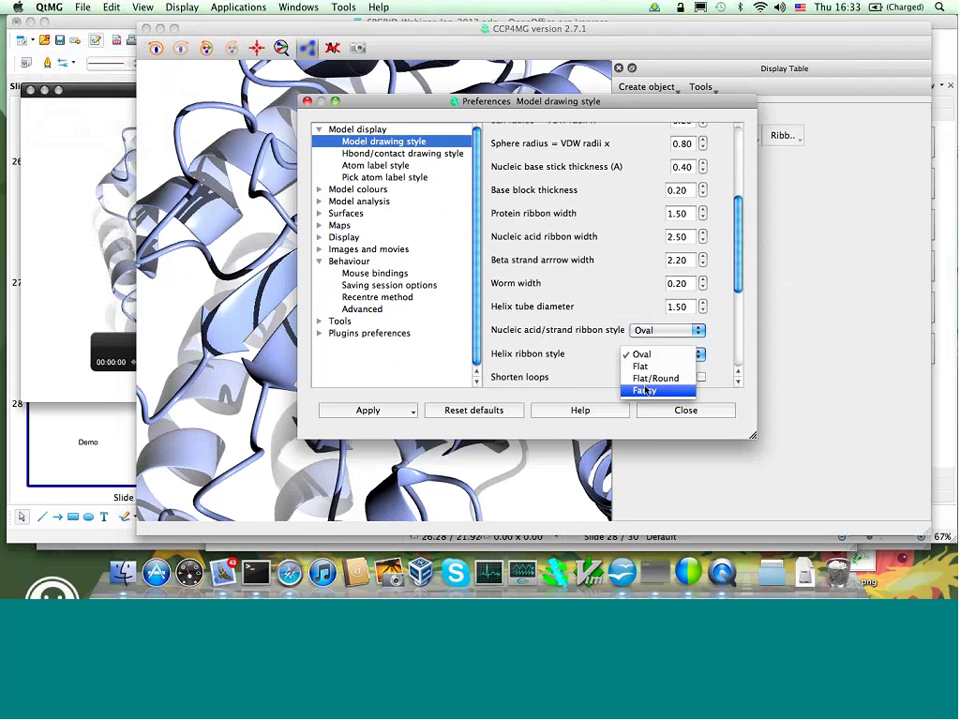
left_click(645, 390)
left_click(356, 410)
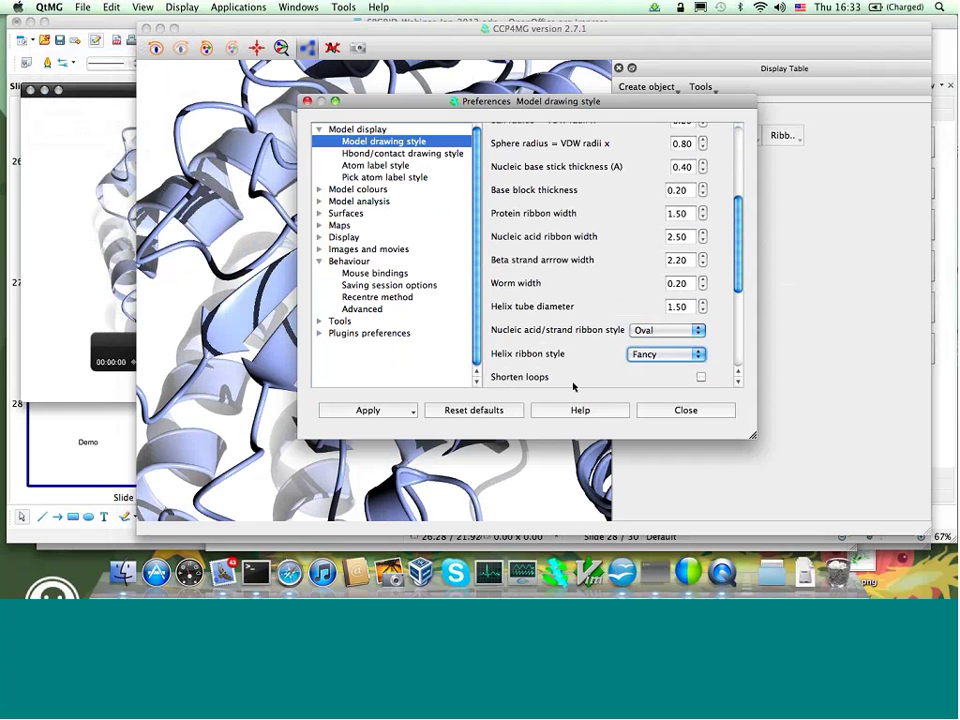
left_click(678, 414)
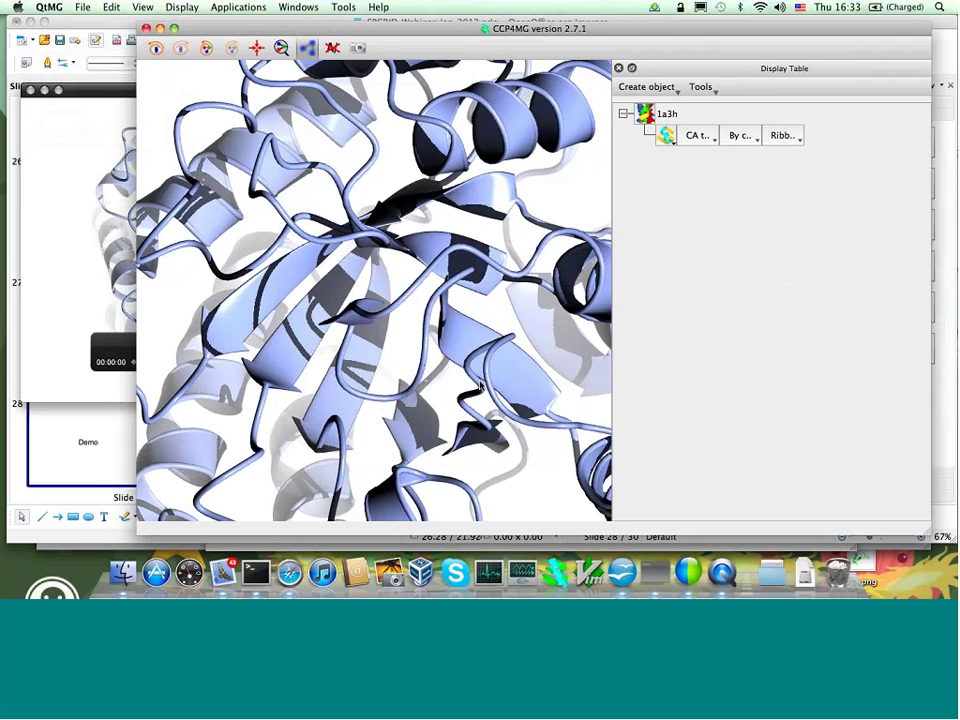
left_click_drag(290, 240, 247, 236)
Examine the options for saving the current status to a file, and leave without saving
left_click(82, 7)
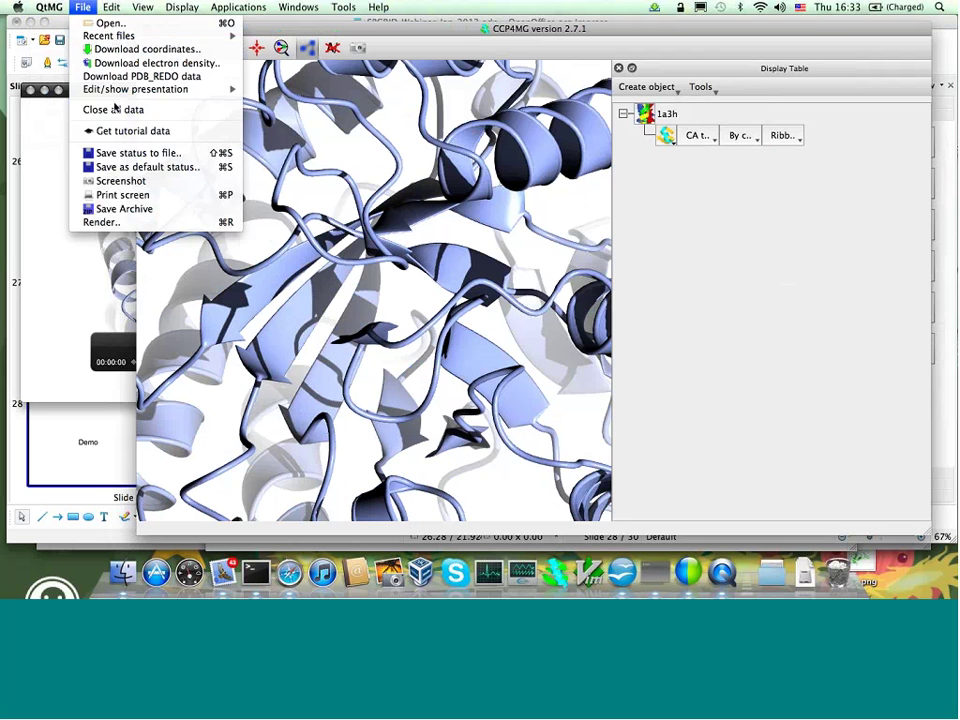
left_click(110, 152)
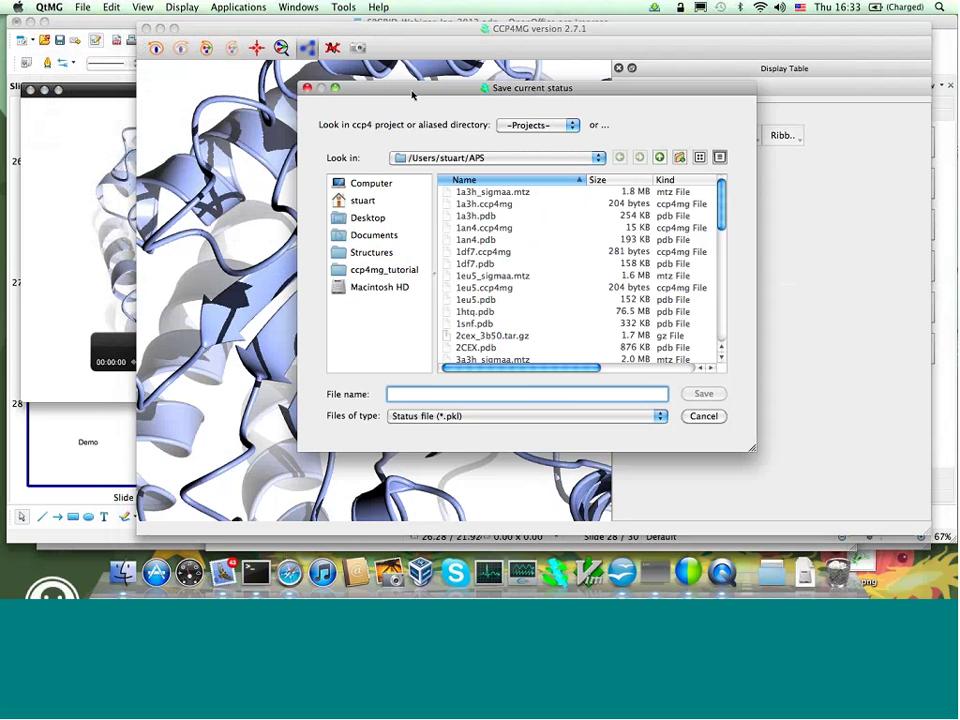
left_click_drag(412, 95, 530, 100)
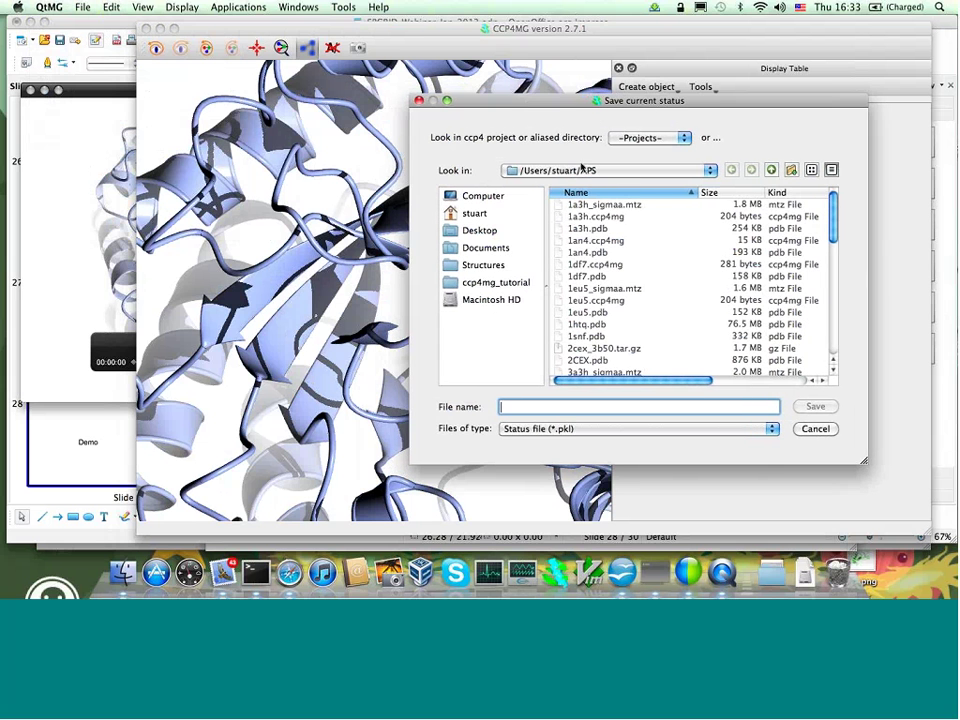
left_click(818, 431)
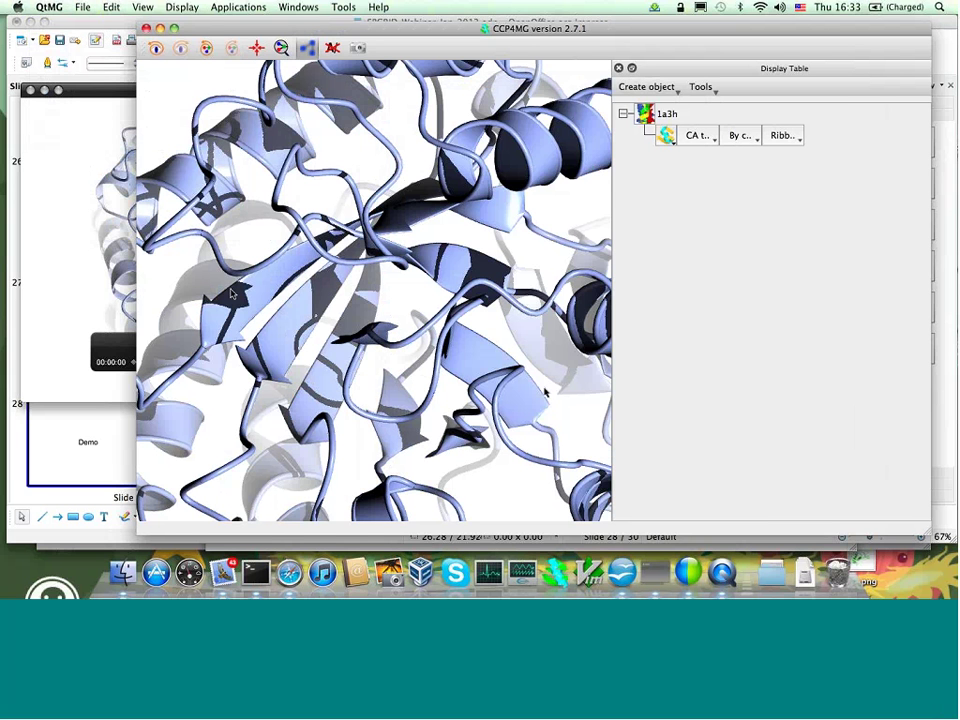
Examine the hydrogen bond calculation parameters in the model analysis preferences, placing the dialog clear of the model view
left_click(118, 97)
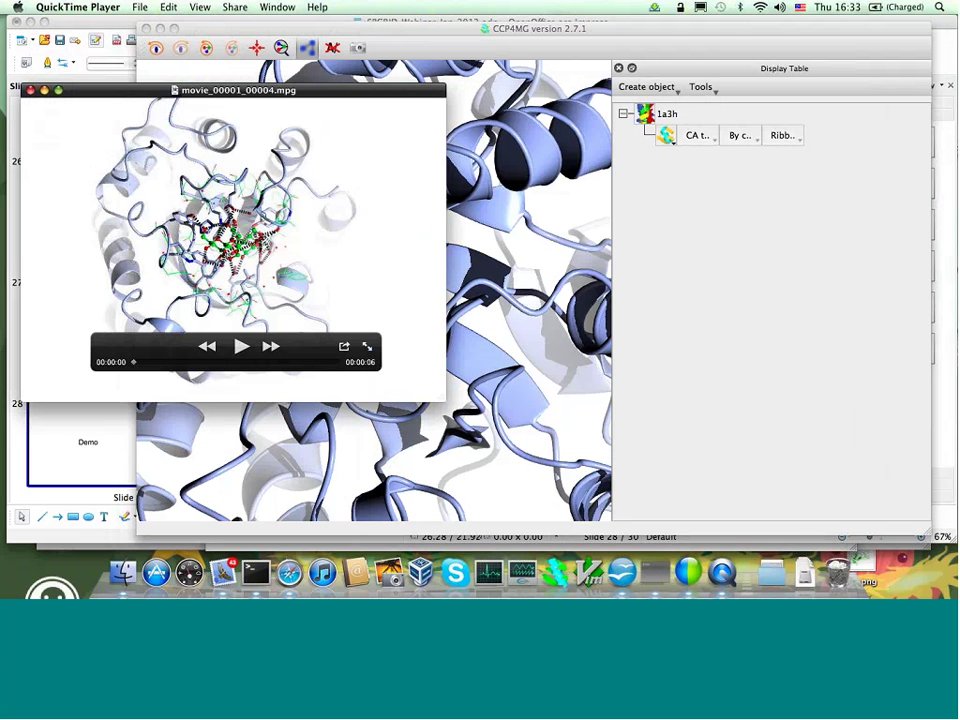
left_click(197, 29)
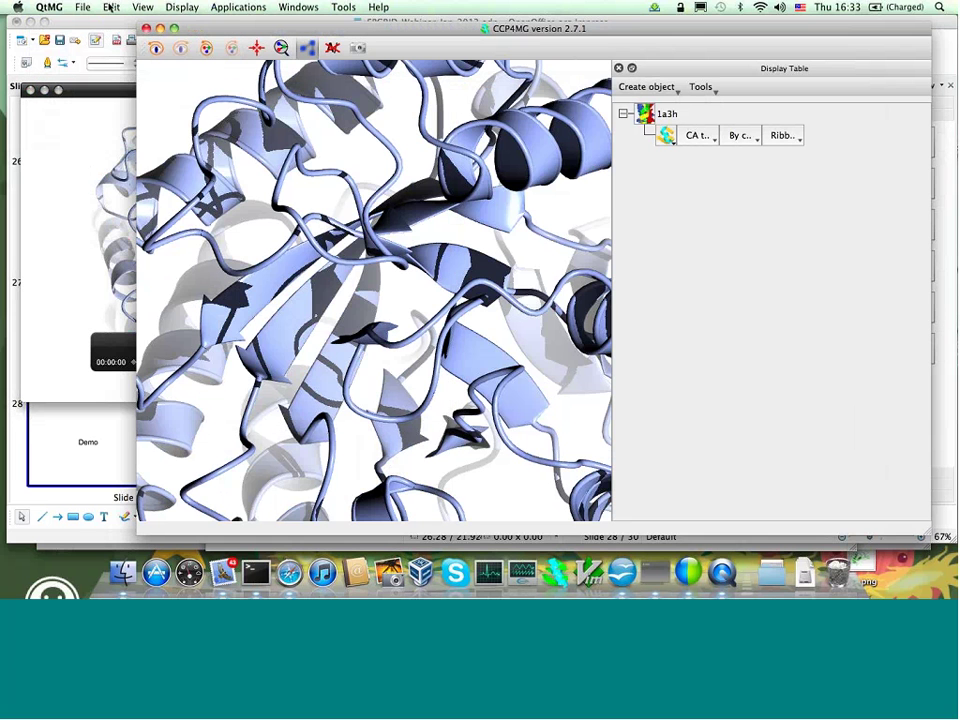
left_click(88, 8)
mouse_move(49, 7)
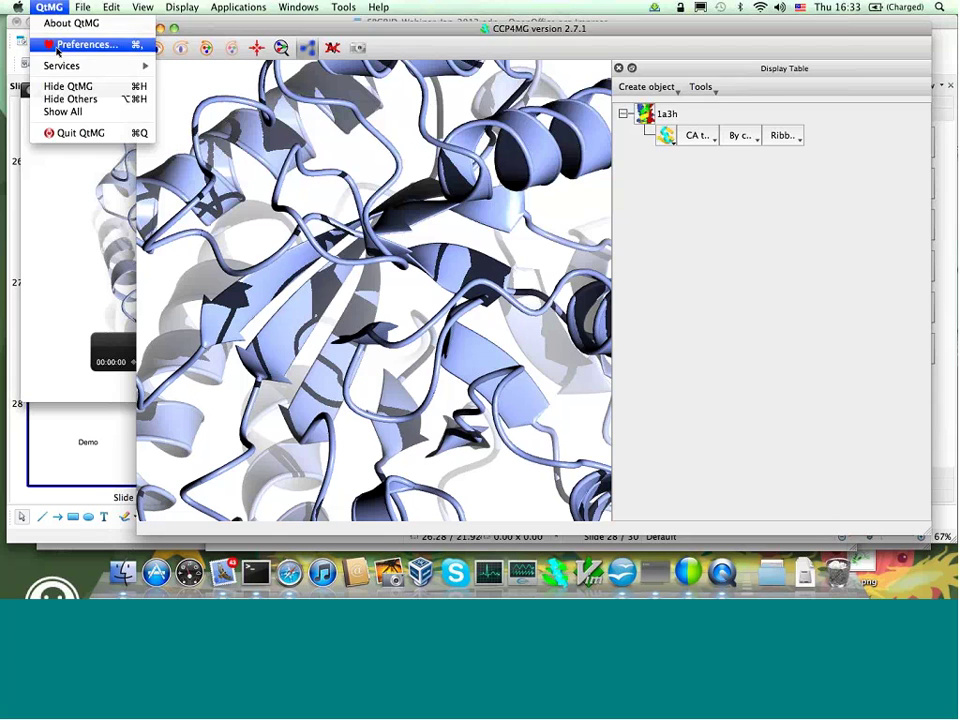
left_click(75, 45)
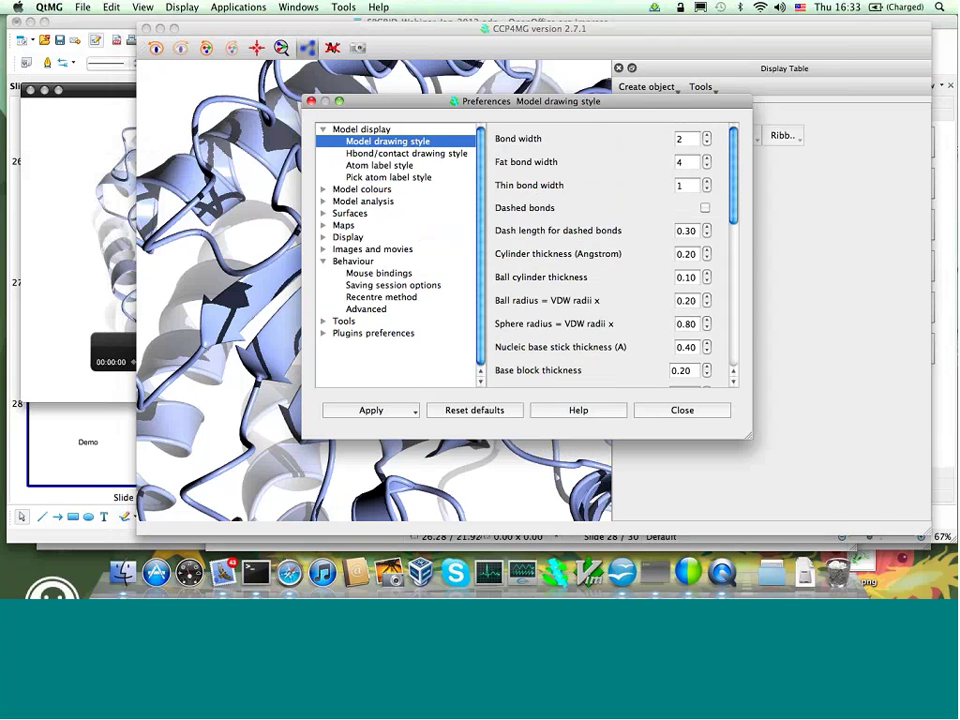
left_click(323, 201)
left_click(352, 214)
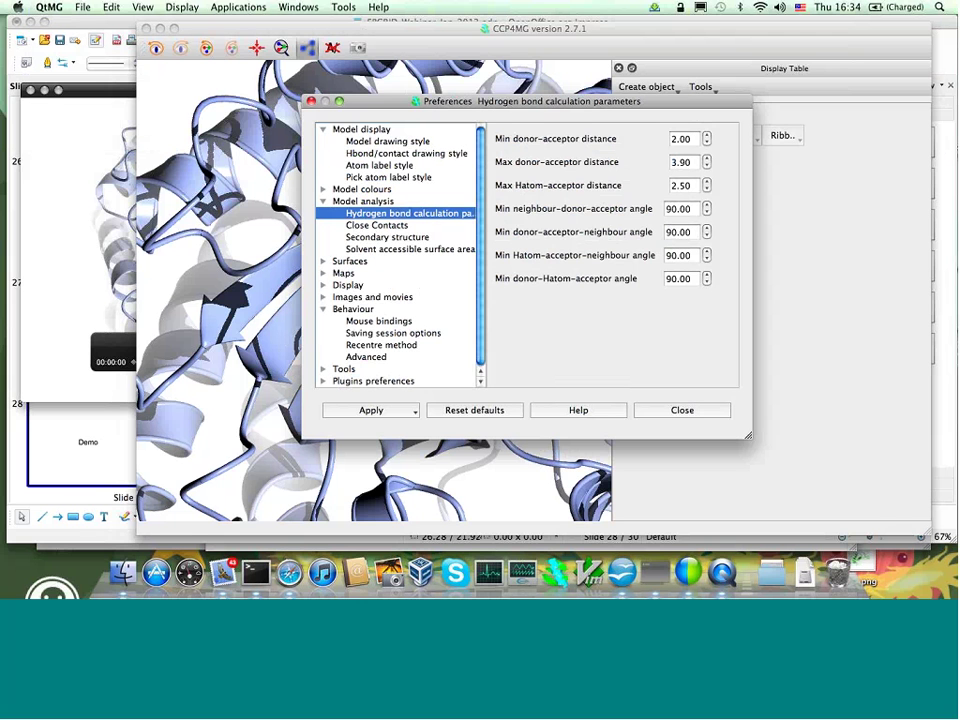
left_click_drag(613, 104, 824, 172)
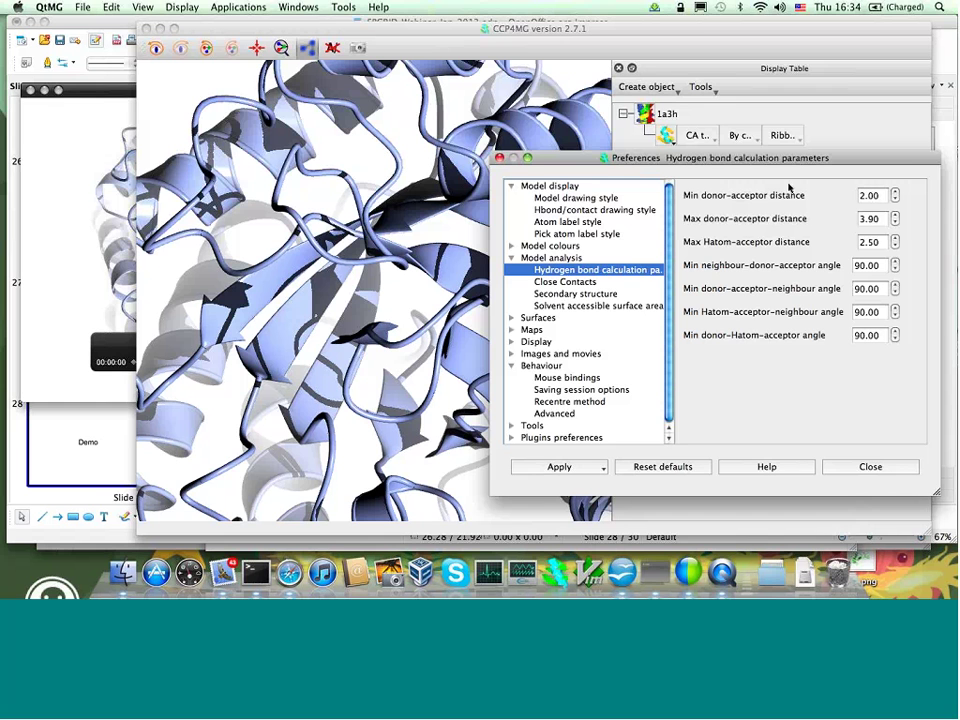
left_click_drag(788, 163, 789, 188)
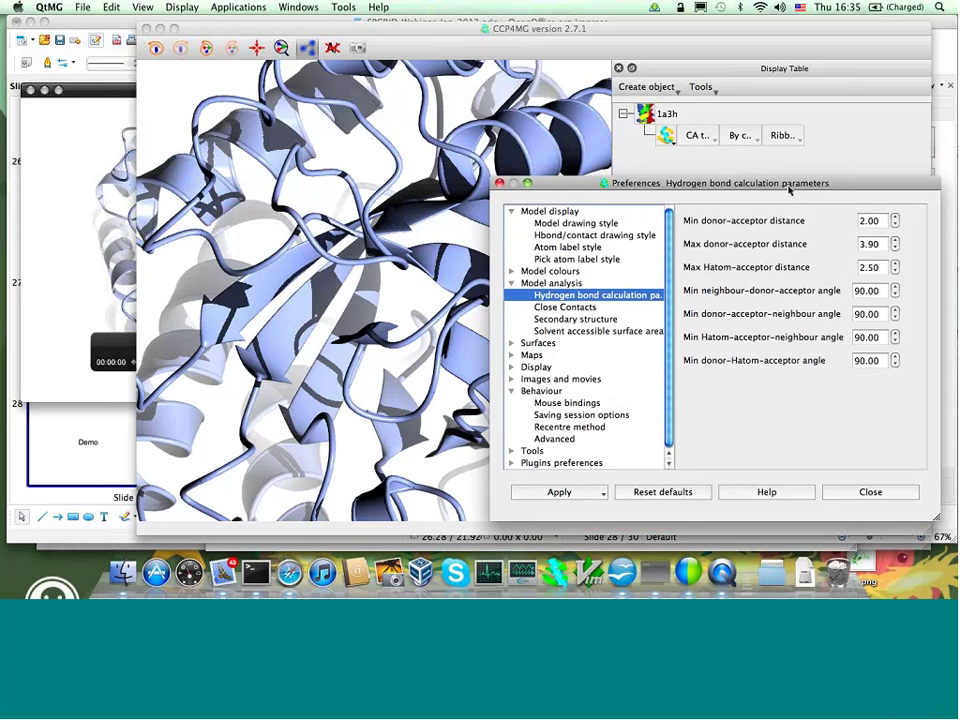
Play movie_00001_00004.mpg in QuickTime Player and arrange its window beside the hydrogen bond preferences
left_click(74, 177)
left_click(239, 346)
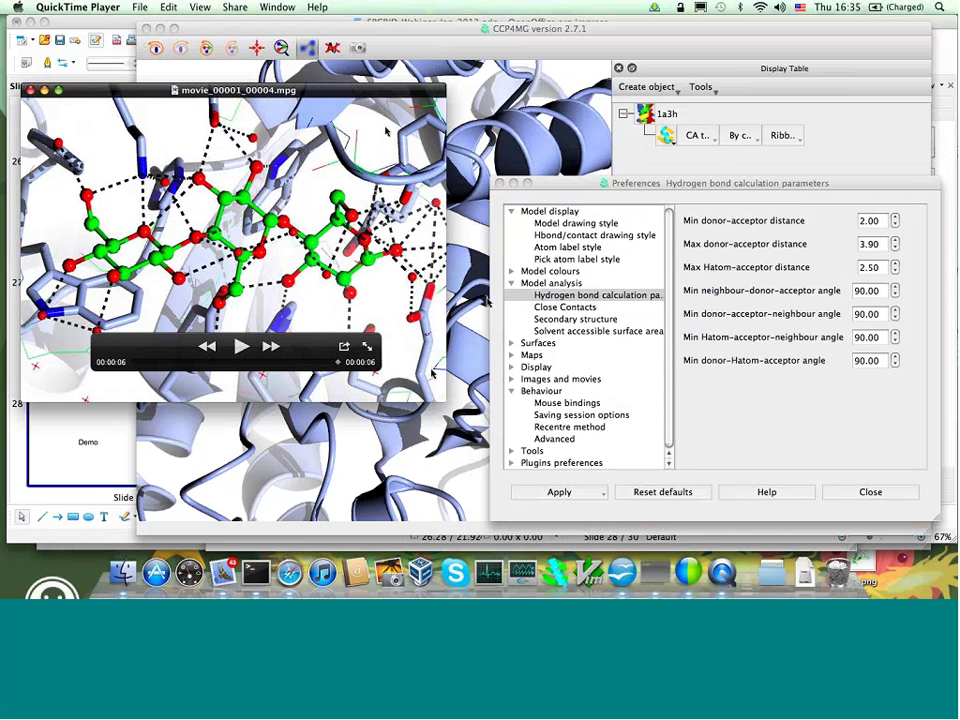
left_click_drag(293, 85, 296, 38)
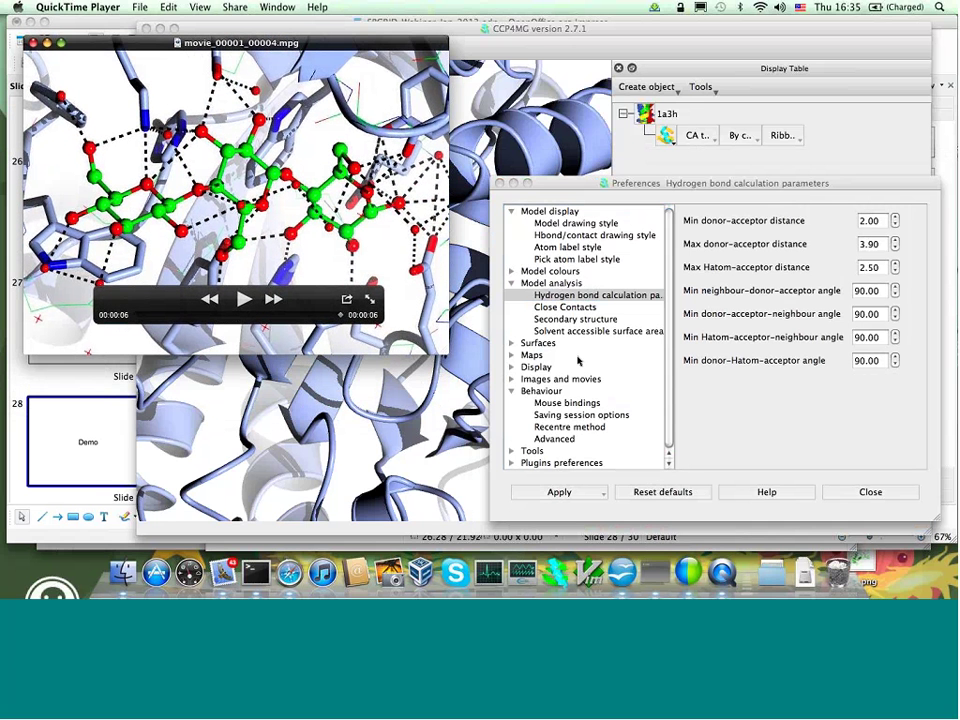
left_click(651, 190)
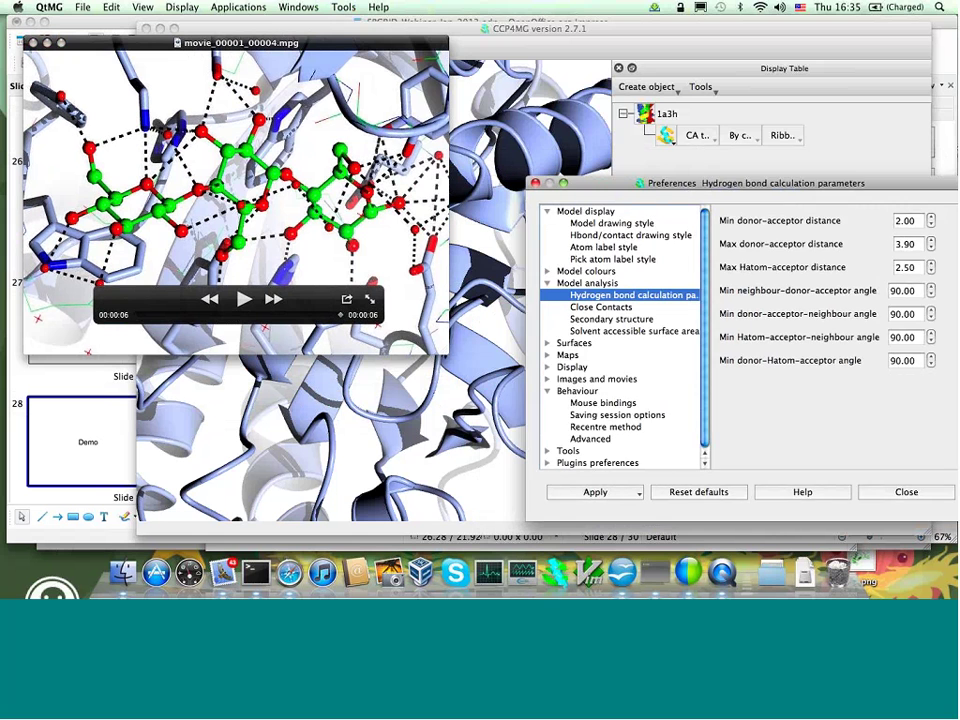
Switch to CCP4MG and reopen the saved movie t2.ccp4mg_presentation in the movie editor
left_click(452, 43)
left_click(238, 7)
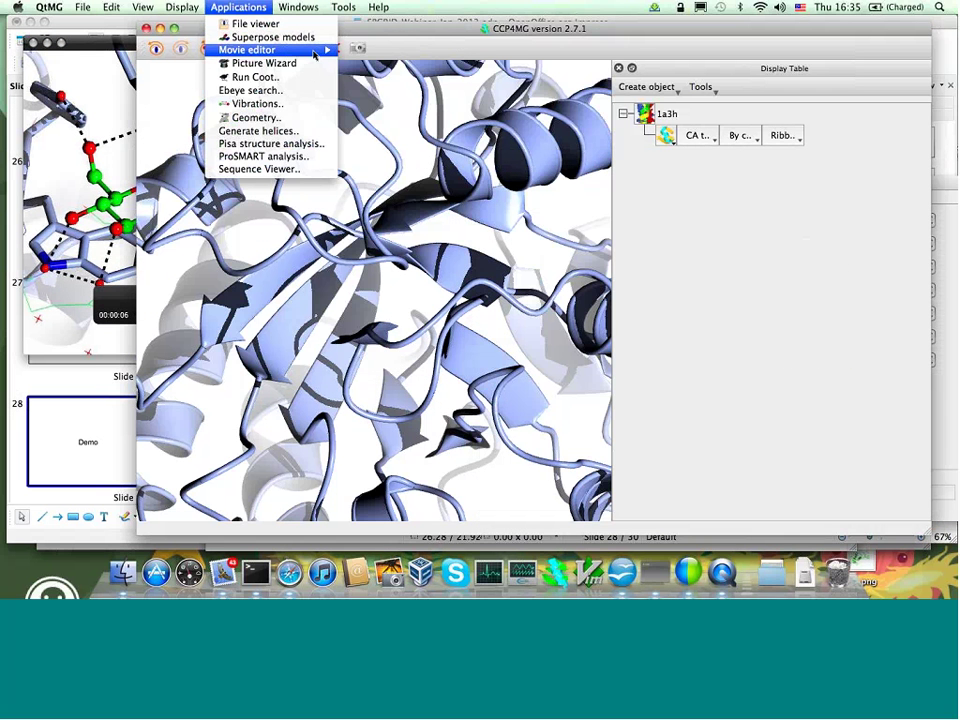
mouse_move(310, 50)
left_click(379, 51)
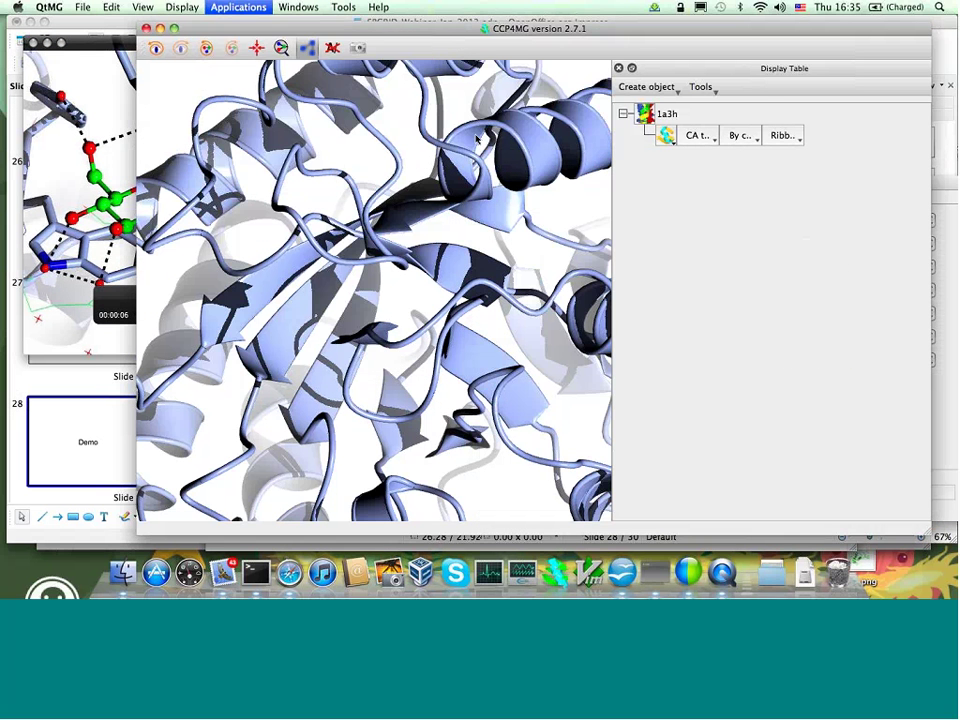
left_click(482, 216)
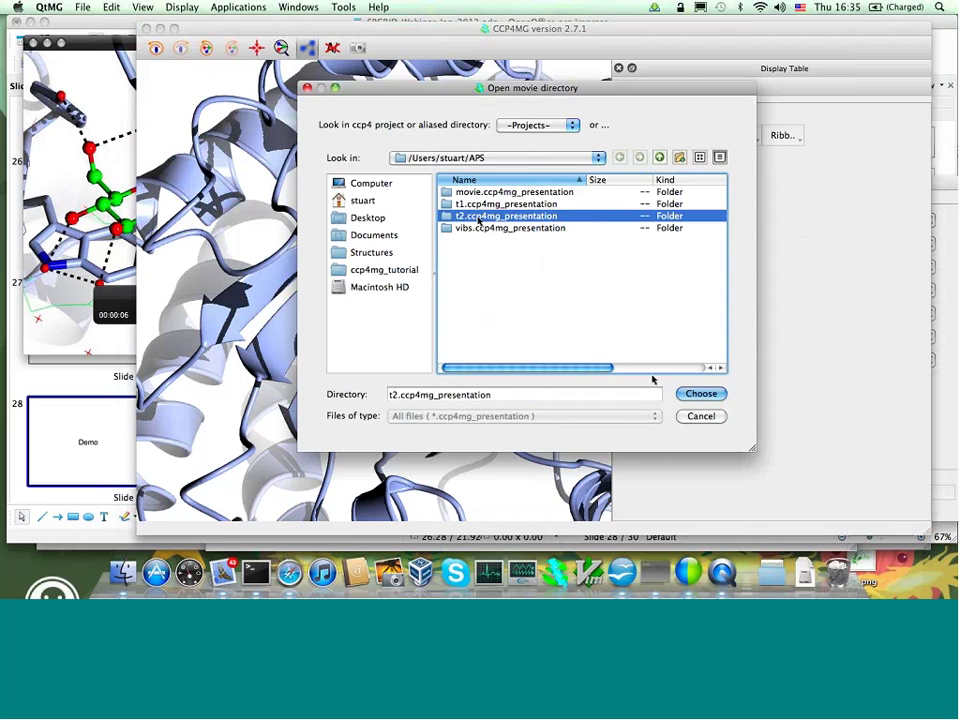
left_click(701, 393)
Examine the frame, encoder and file format options in the t2 movie preferences, and leave them without applying changes
left_click(925, 369)
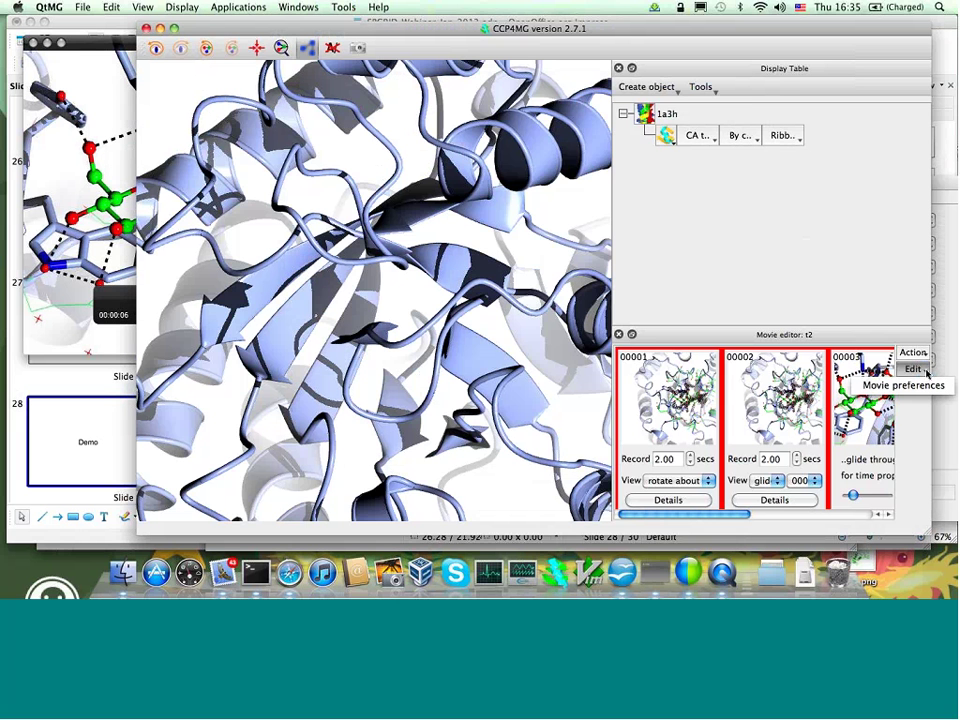
left_click(905, 385)
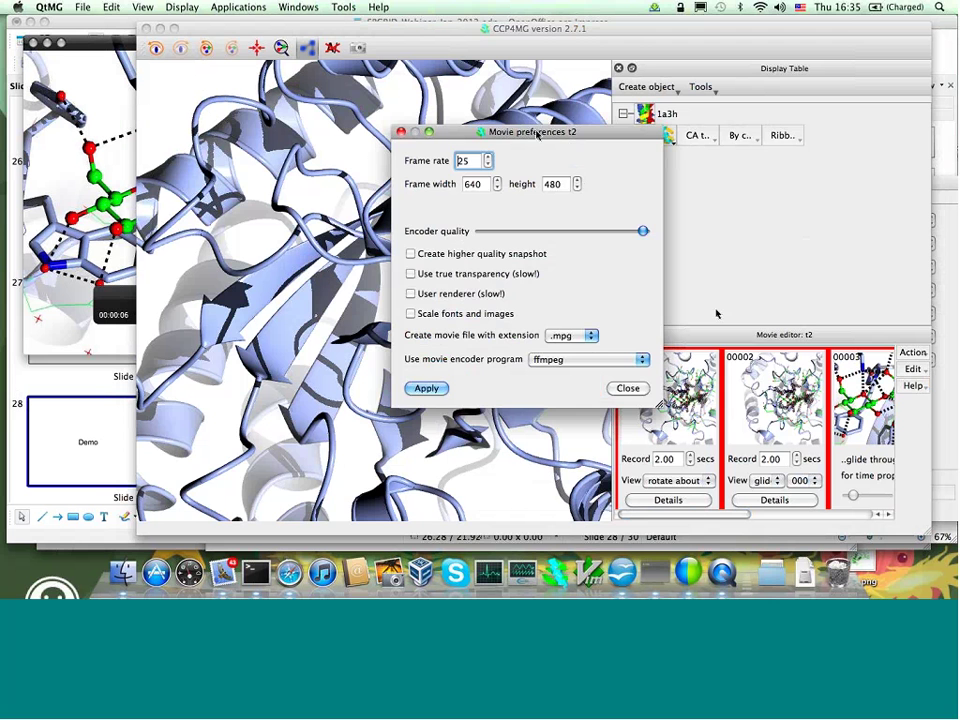
left_click_drag(569, 133, 719, 132)
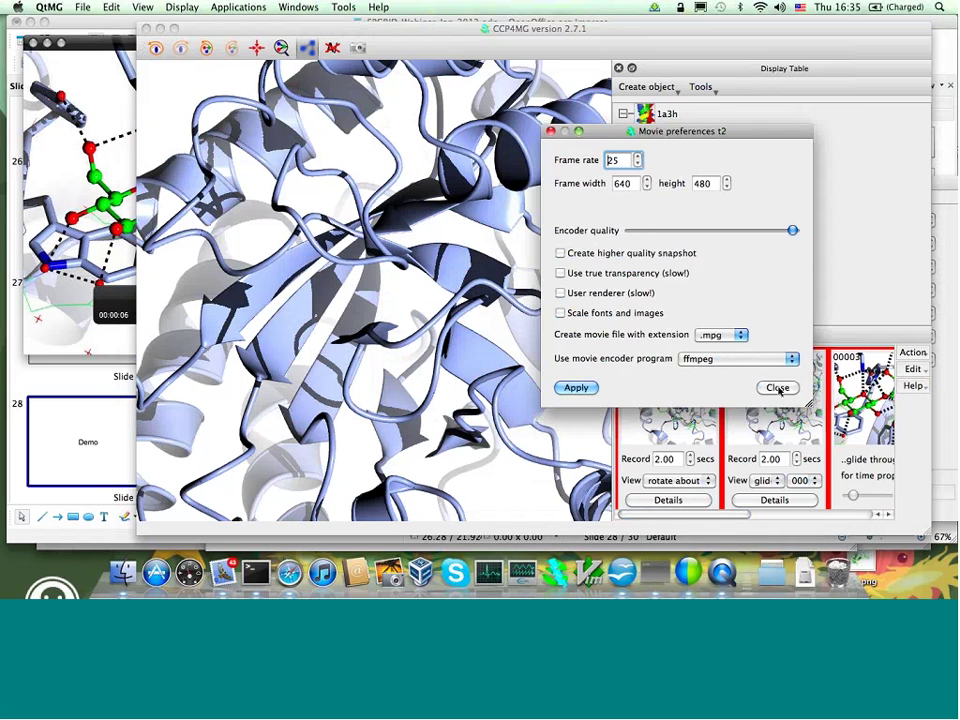
left_click(778, 388)
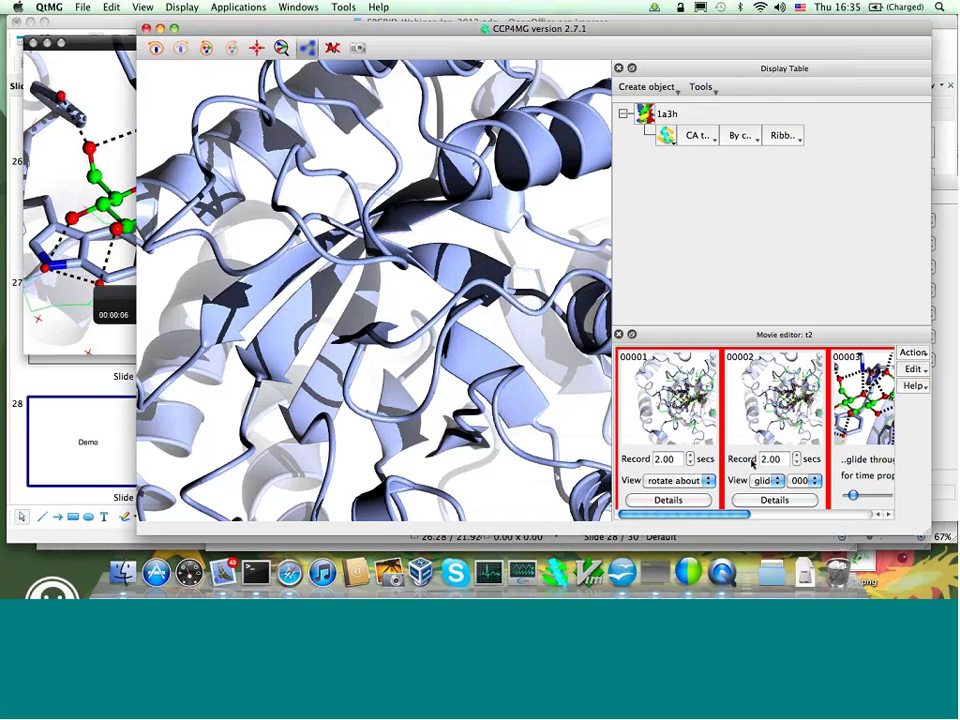
Review scenes 00003 and 00004 of the t2 movie and compare them with the recorded movie in QuickTime Player
left_click_drag(737, 514, 796, 508)
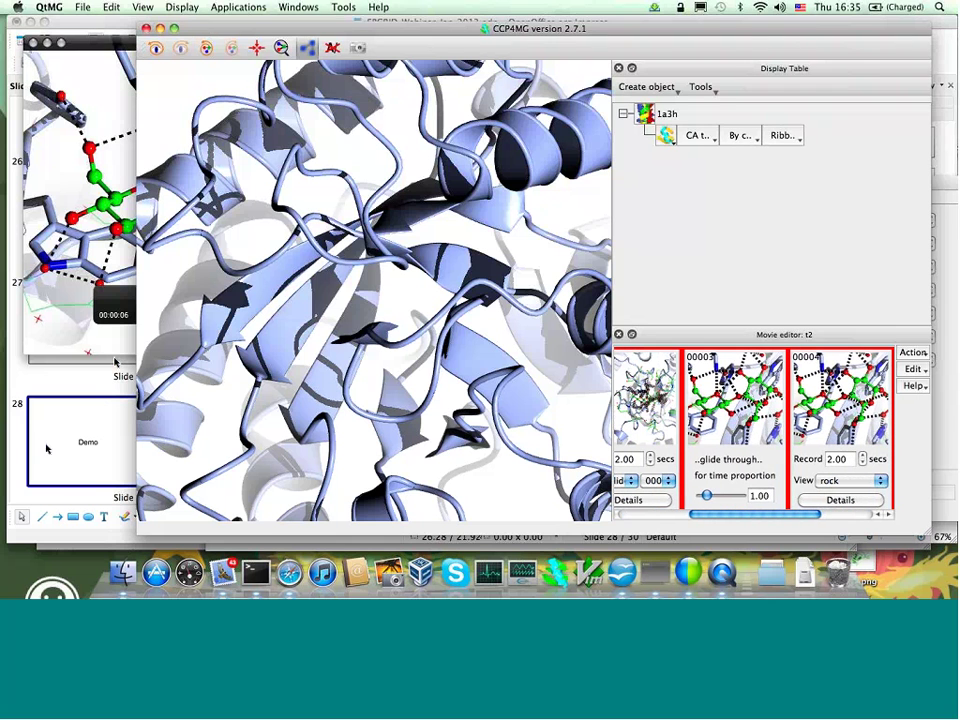
left_click(114, 356)
left_click(243, 298)
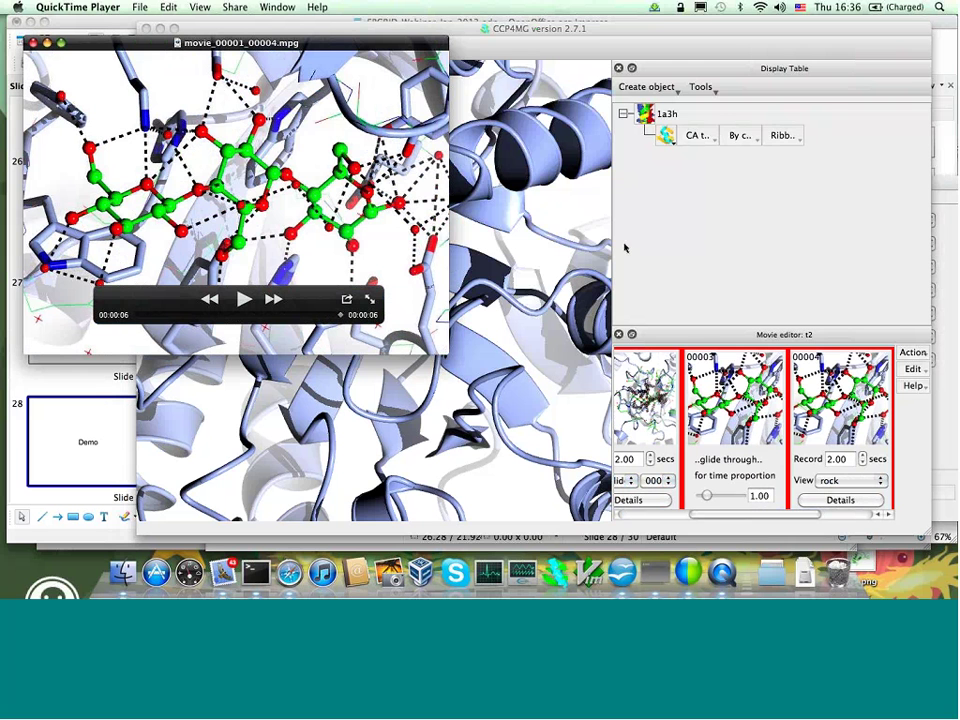
left_click(662, 259)
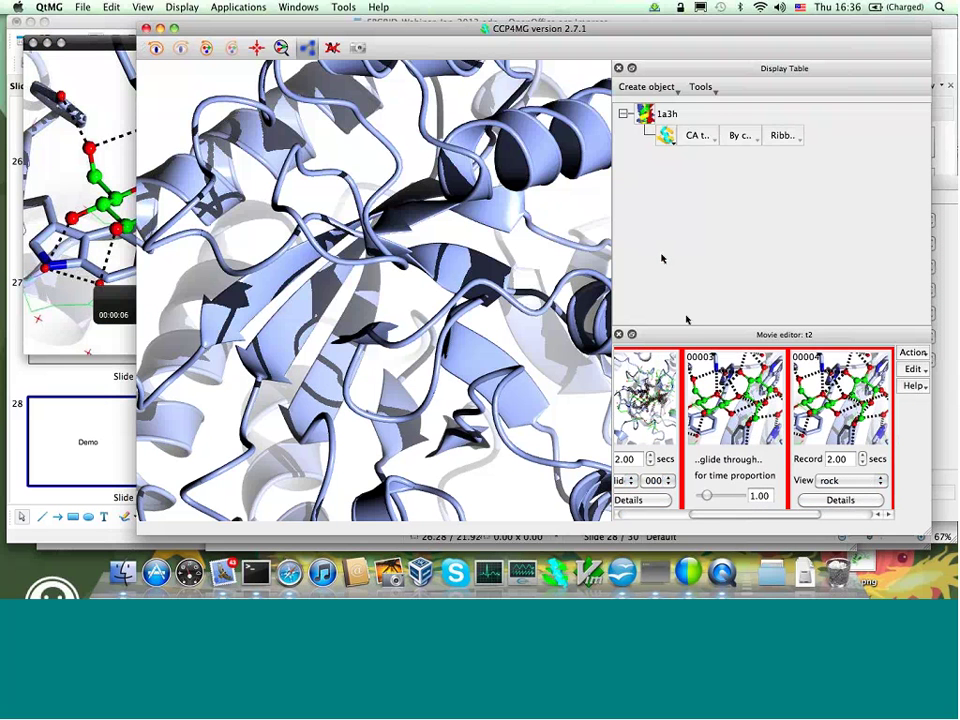
Dock the t2 movie editor together with the Display Table, and shift the QuickTime movie window slightly downwards
left_click_drag(684, 338, 697, 340)
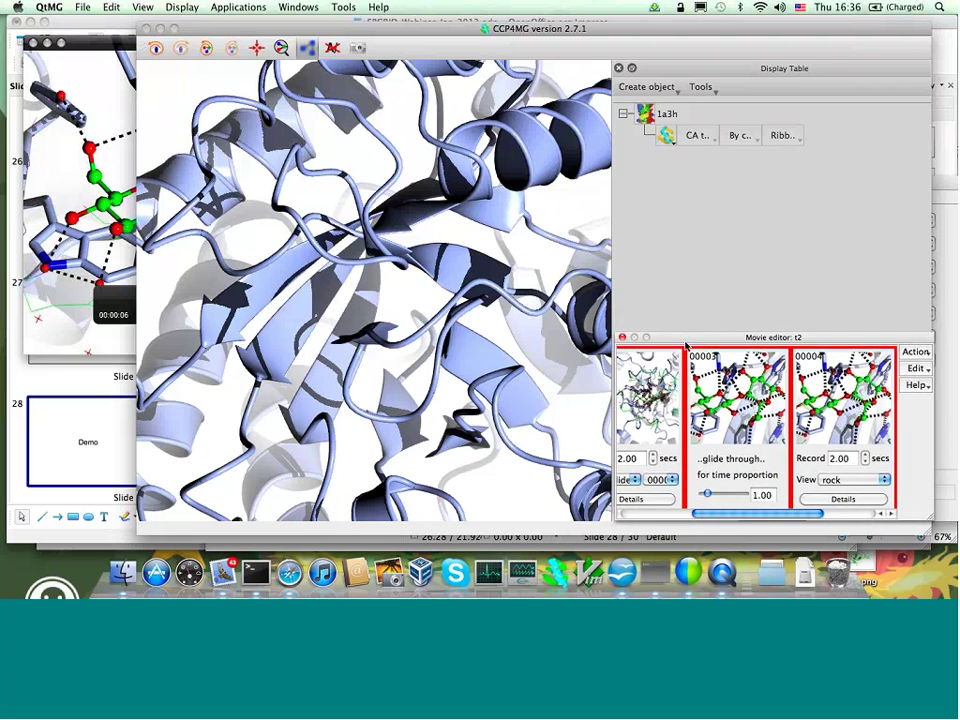
left_click_drag(680, 338, 692, 200)
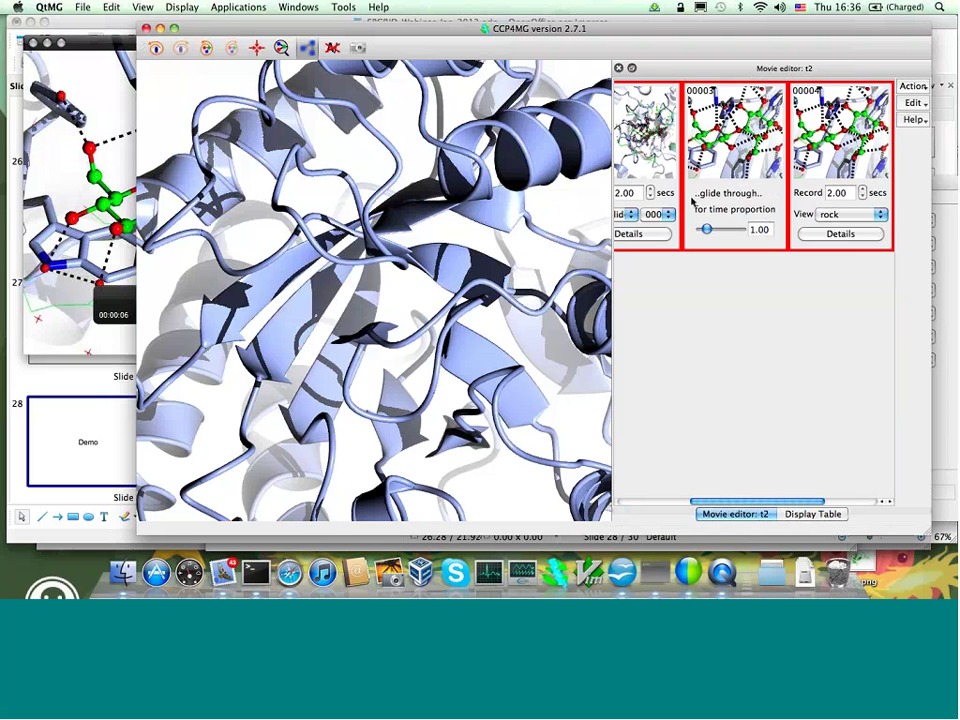
left_click(110, 340)
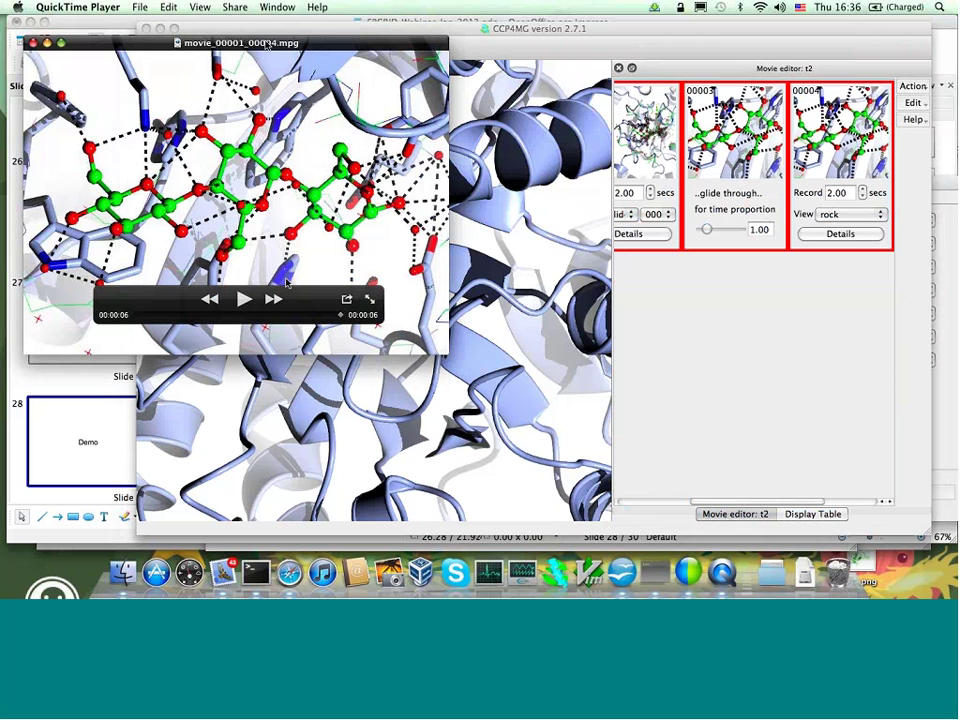
left_click_drag(268, 44, 272, 84)
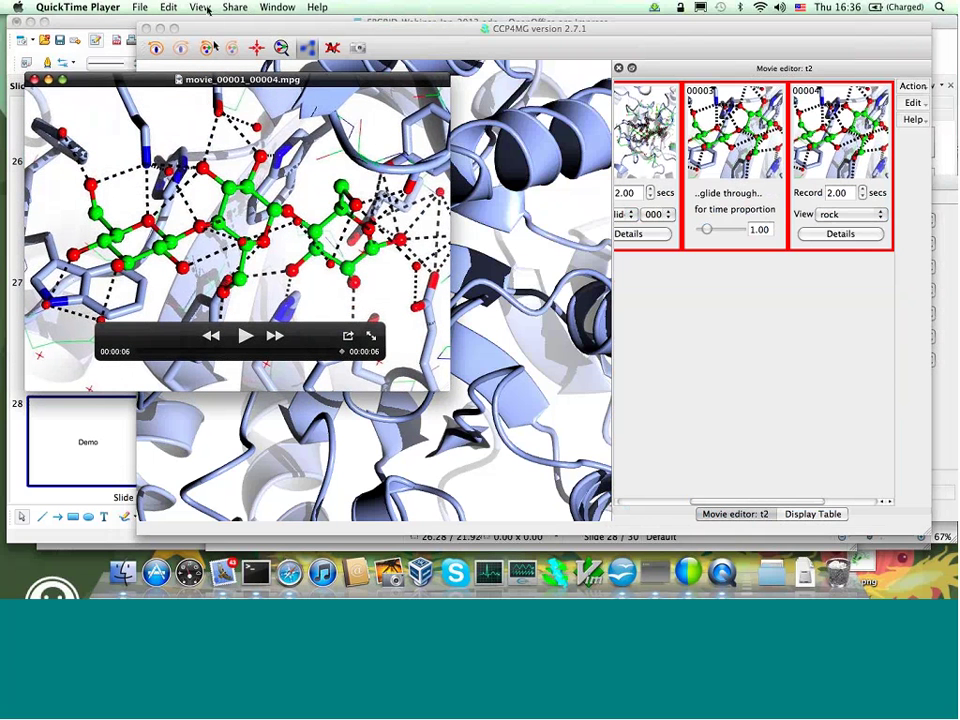
Return to CCP4MG, inspect the scene folders inside t2.ccp4mg_presentation while opening a movie, and cancel without choosing one
left_click(178, 33)
left_click(238, 7)
mouse_move(274, 50)
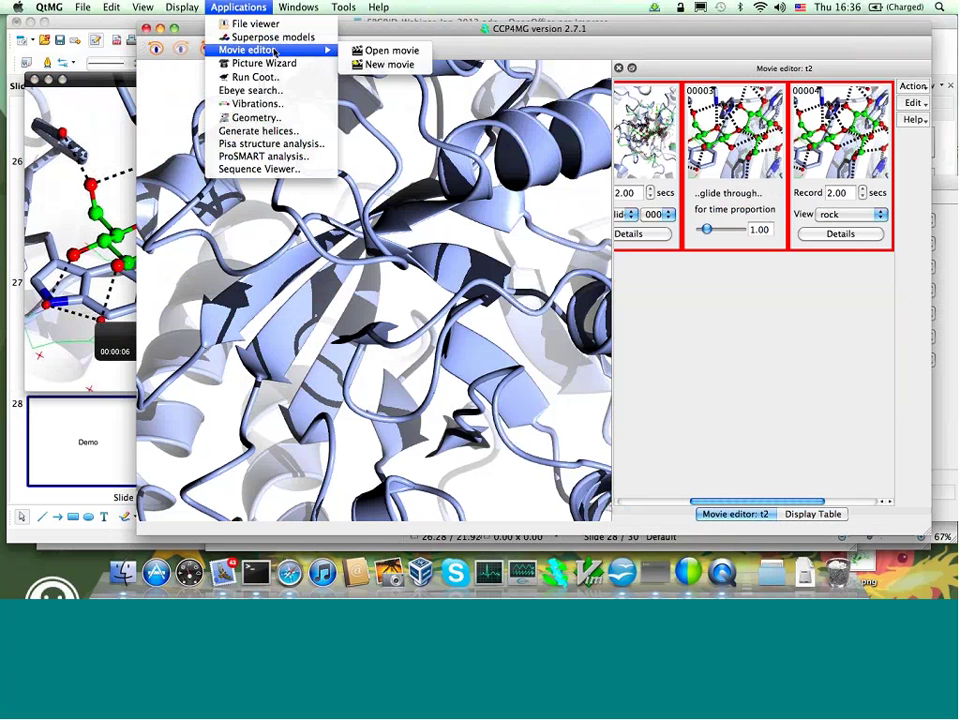
left_click(377, 51)
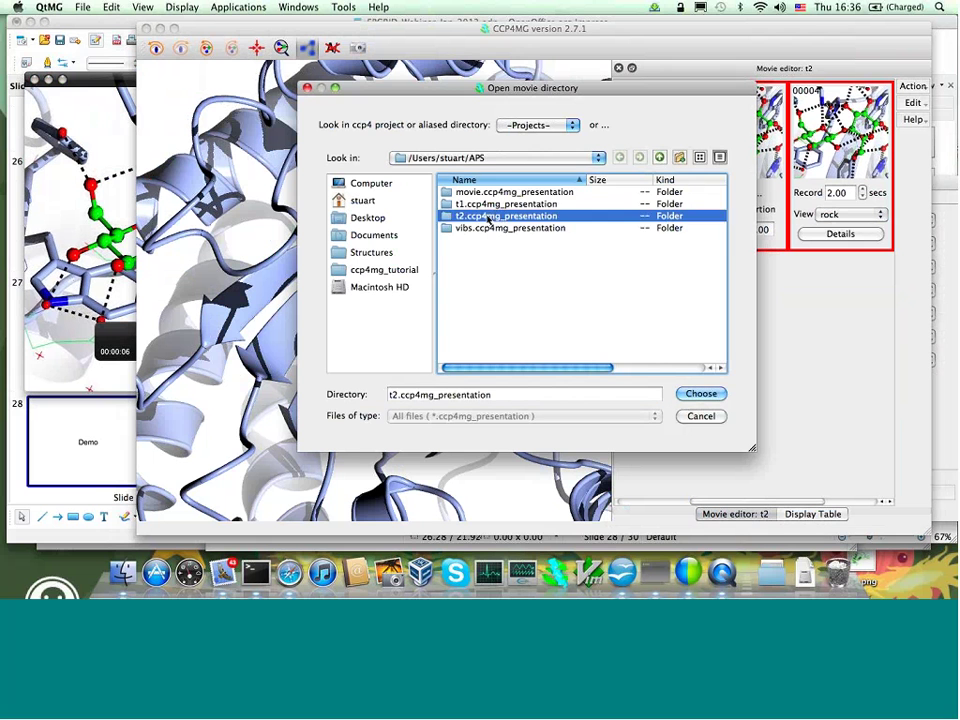
double_click(490, 216)
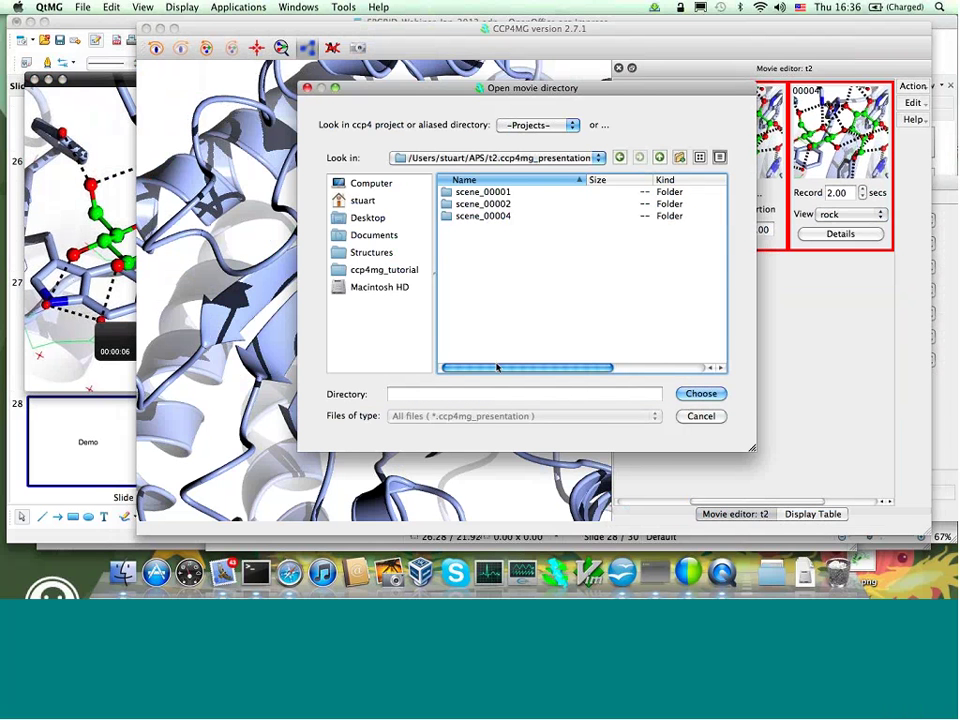
left_click(701, 417)
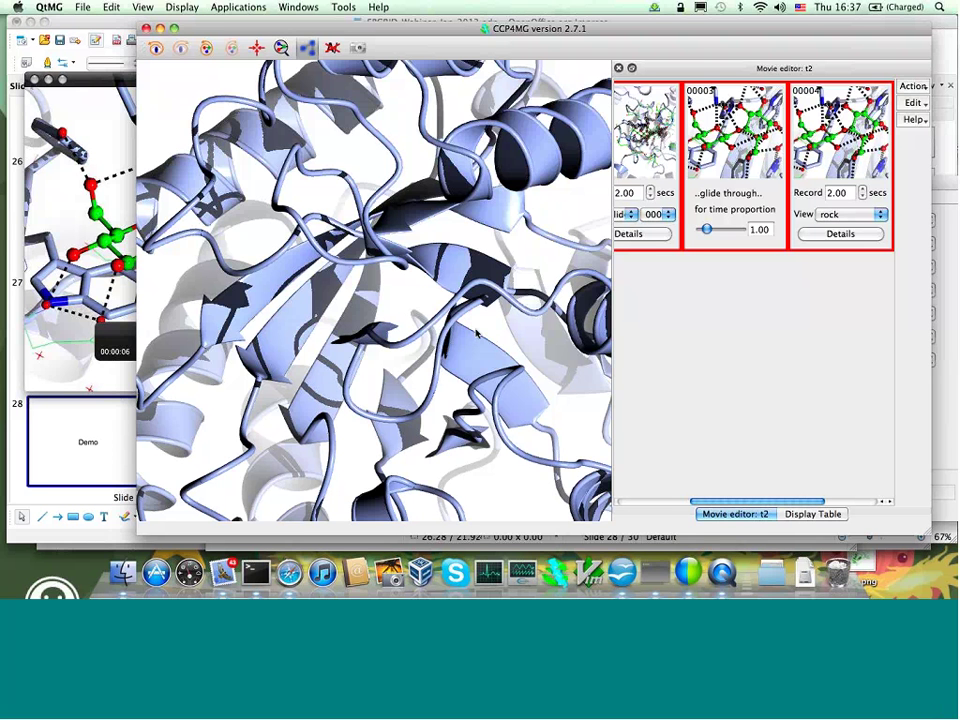
Close all data loaded in the session and confirm closing all files
left_click_drag(474, 206, 481, 259)
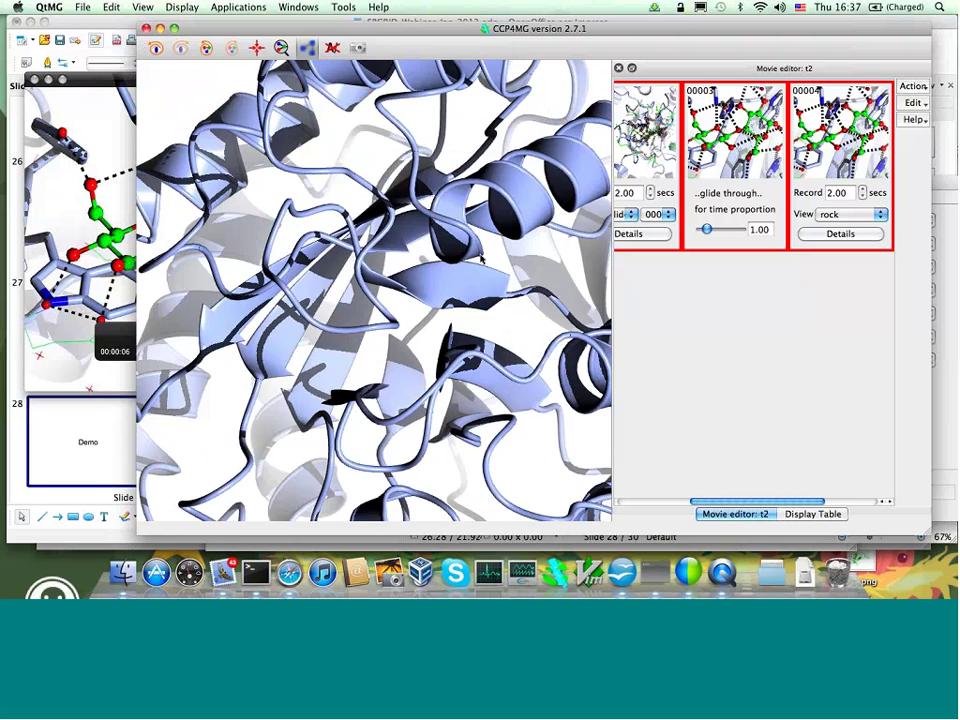
left_click(83, 7)
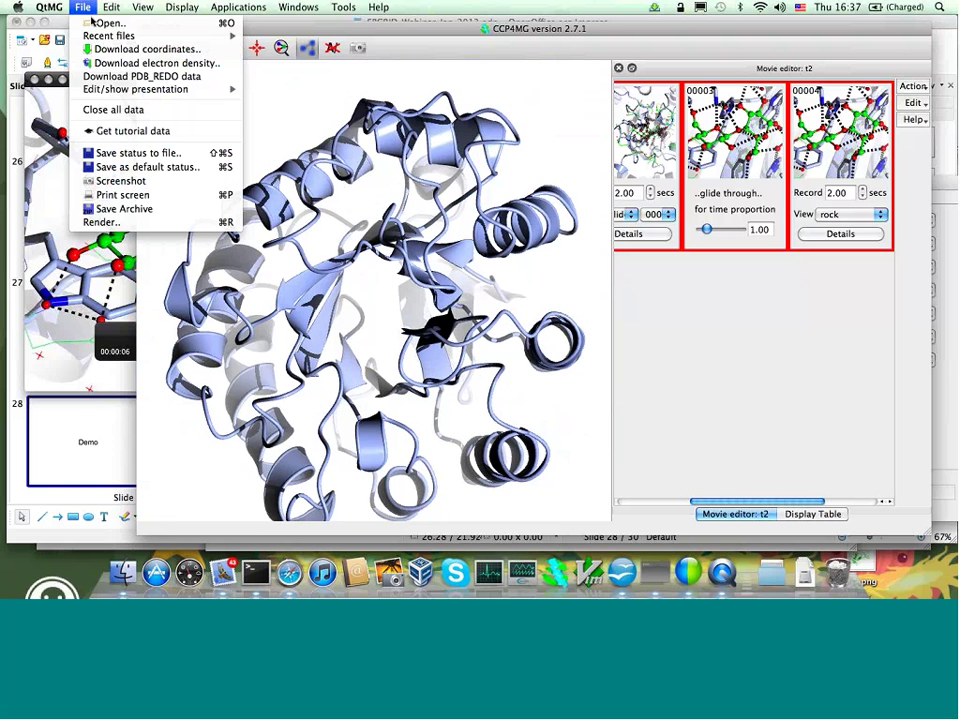
left_click(129, 110)
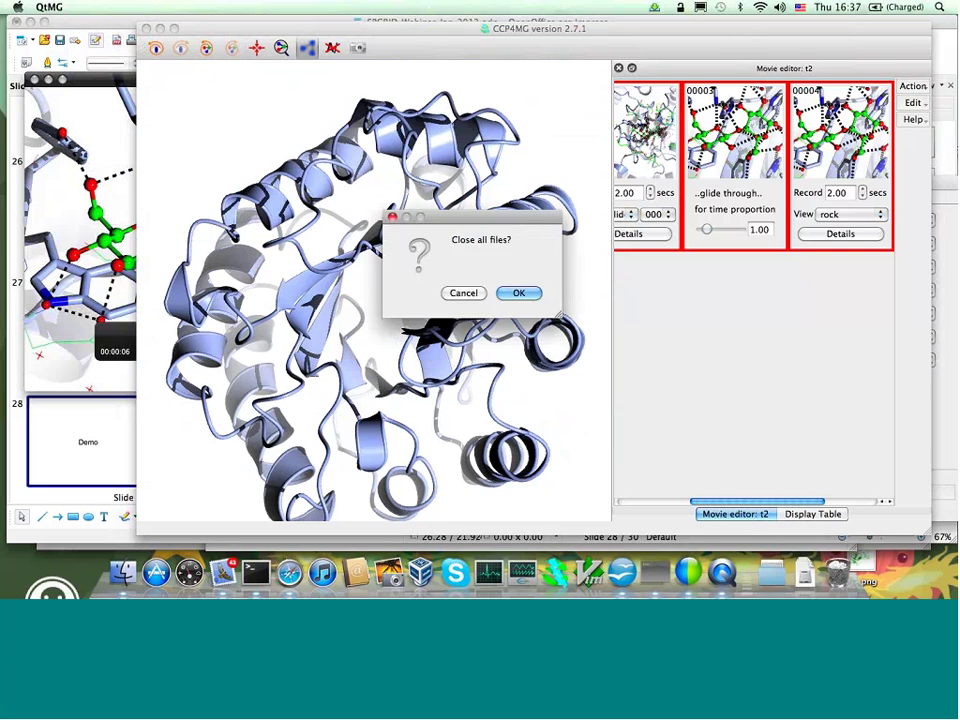
key("Return")
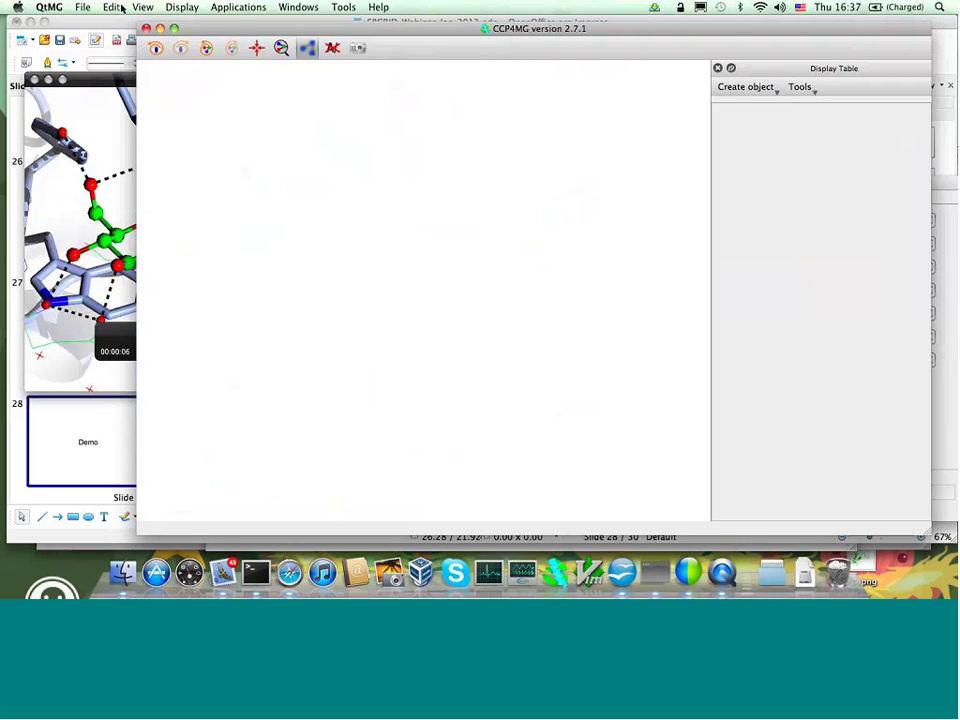
Open 1eu5.pdb from the APS folder using the automatic picture setup with site and ribbons
left_click(83, 7)
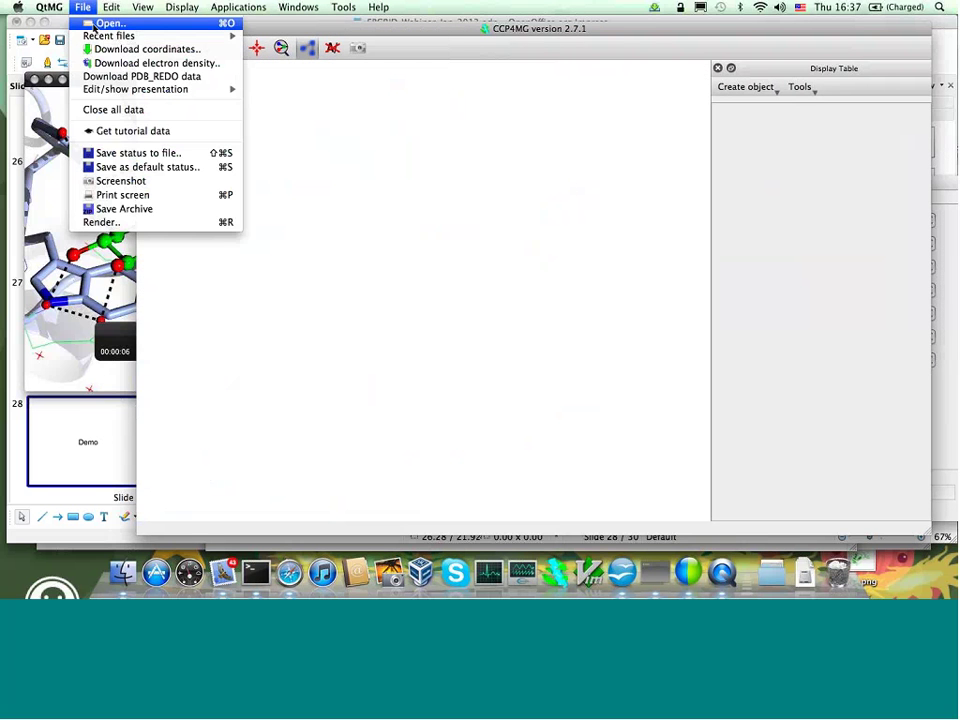
left_click(93, 24)
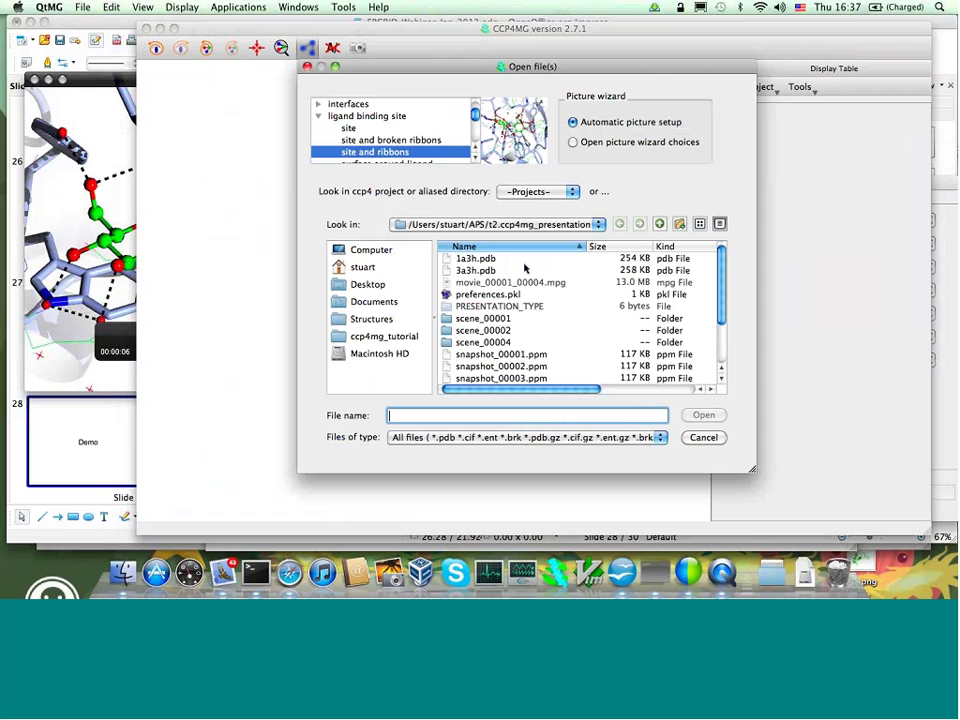
scroll(722, 300, "down", 3)
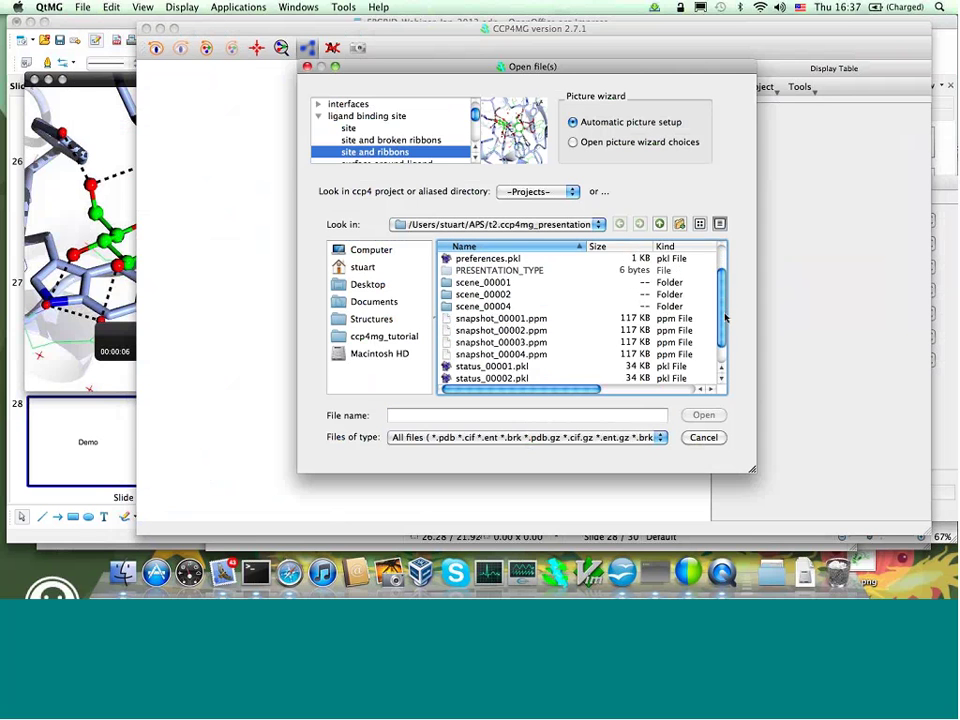
scroll(722, 300, "up", 2)
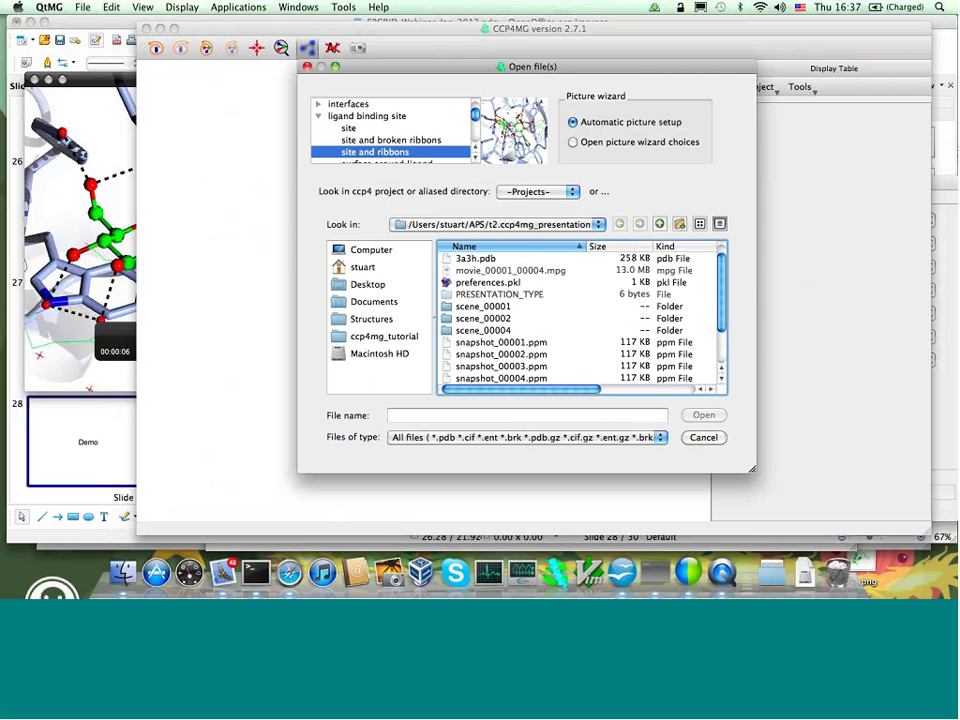
left_click(660, 224)
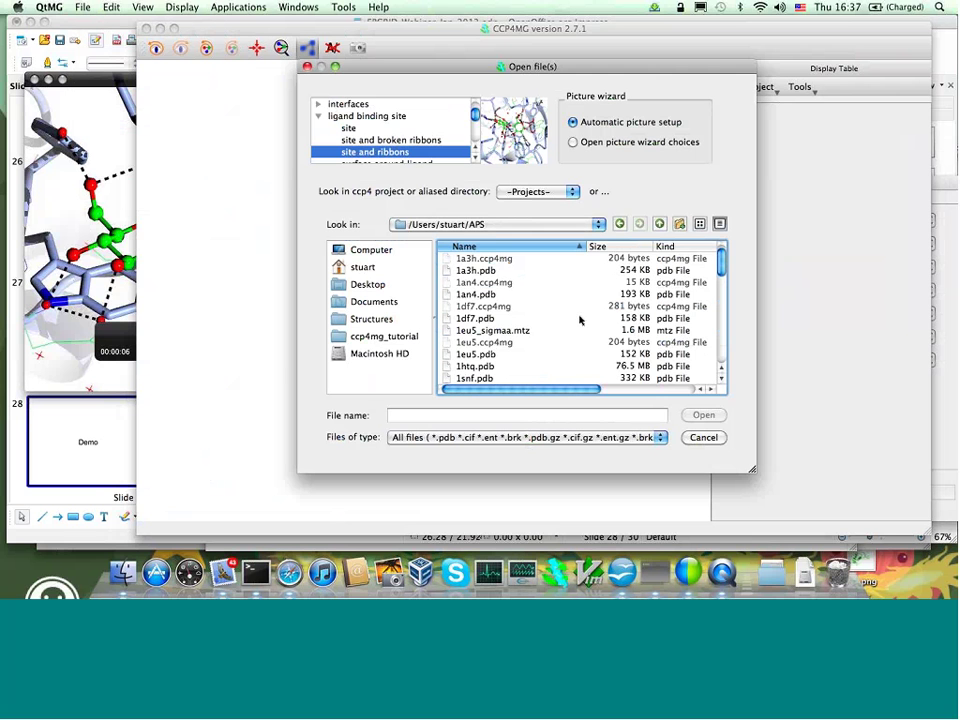
left_click(478, 354)
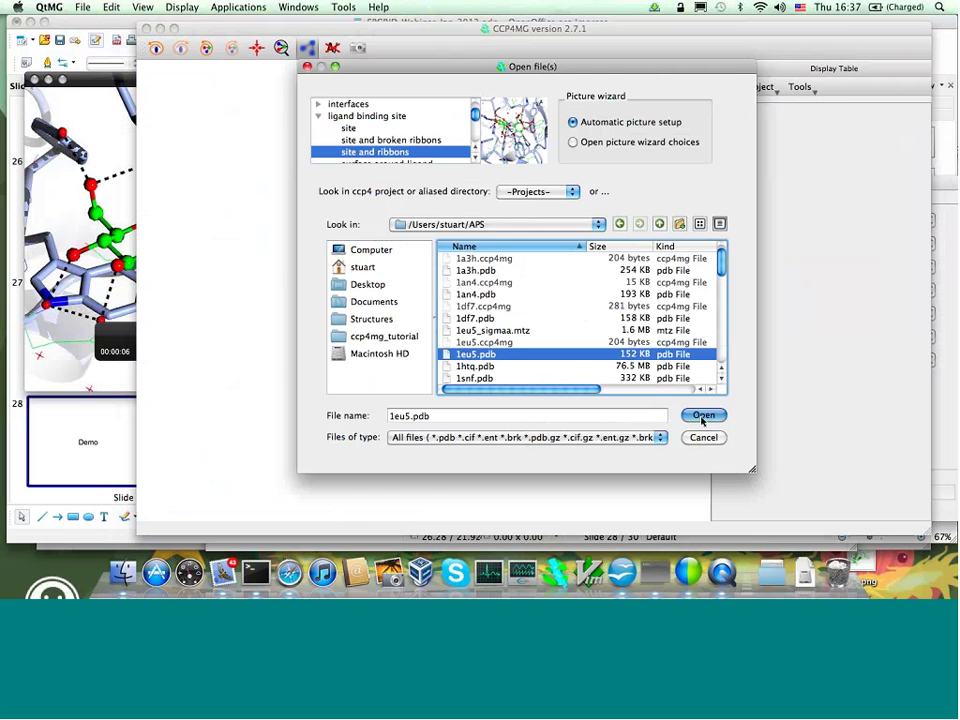
left_click(703, 416)
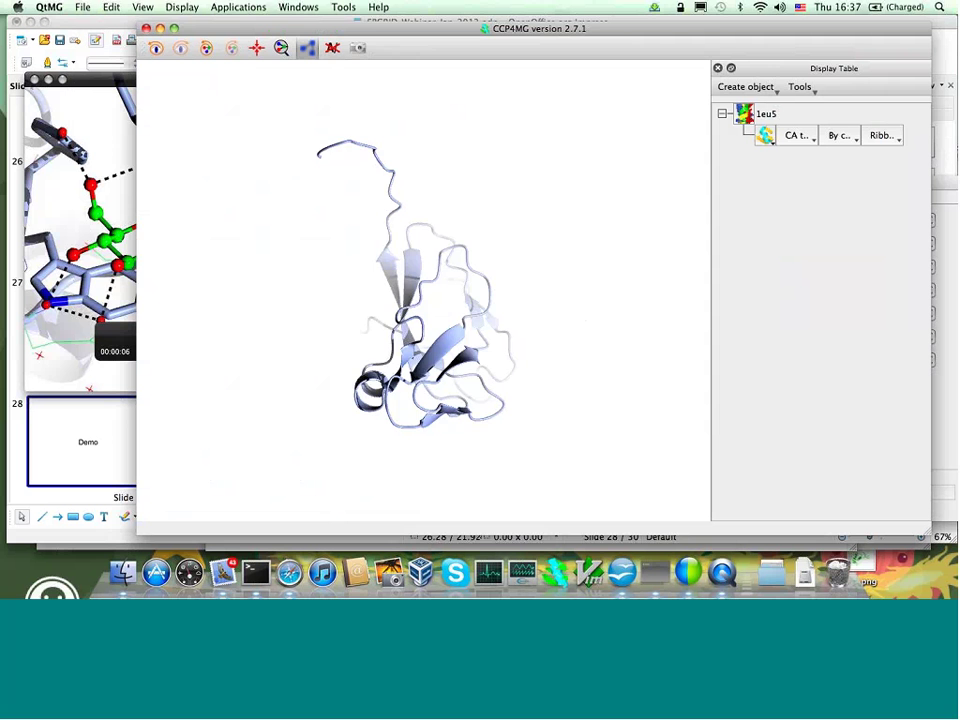
Turn off shadows for light 0 in the lighting settings and close them
left_click_drag(449, 314, 545, 335)
left_click(195, 8)
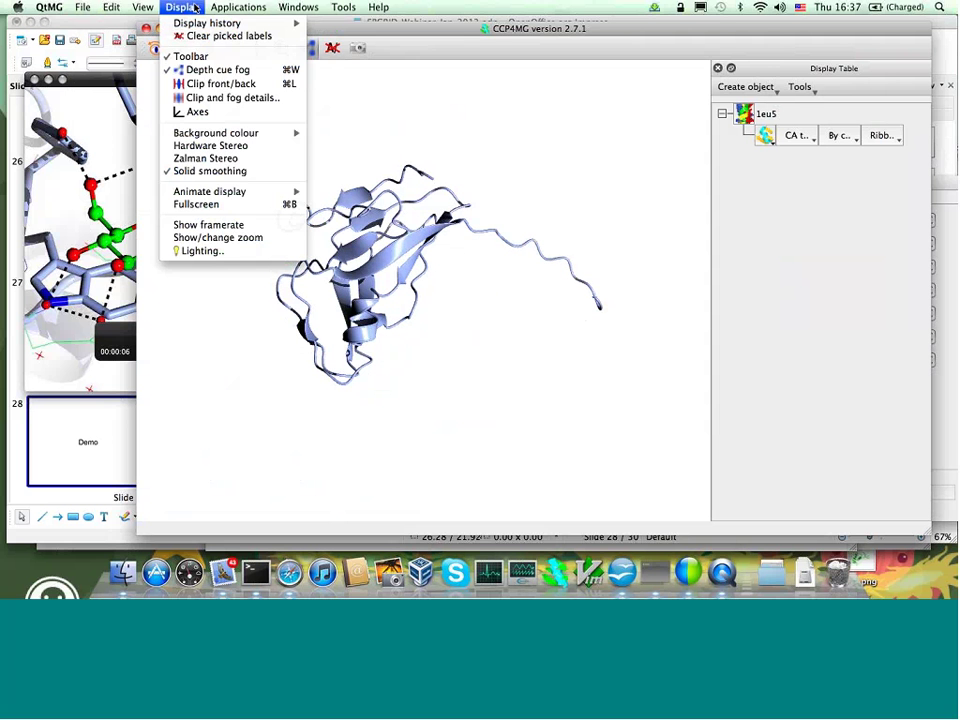
left_click(226, 249)
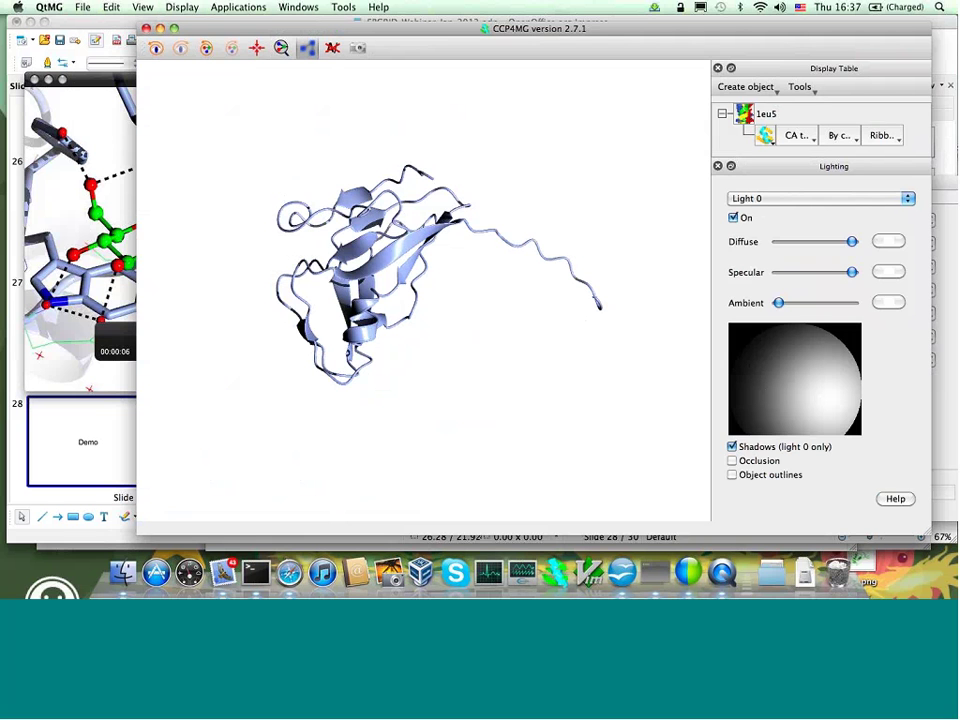
left_click(732, 447)
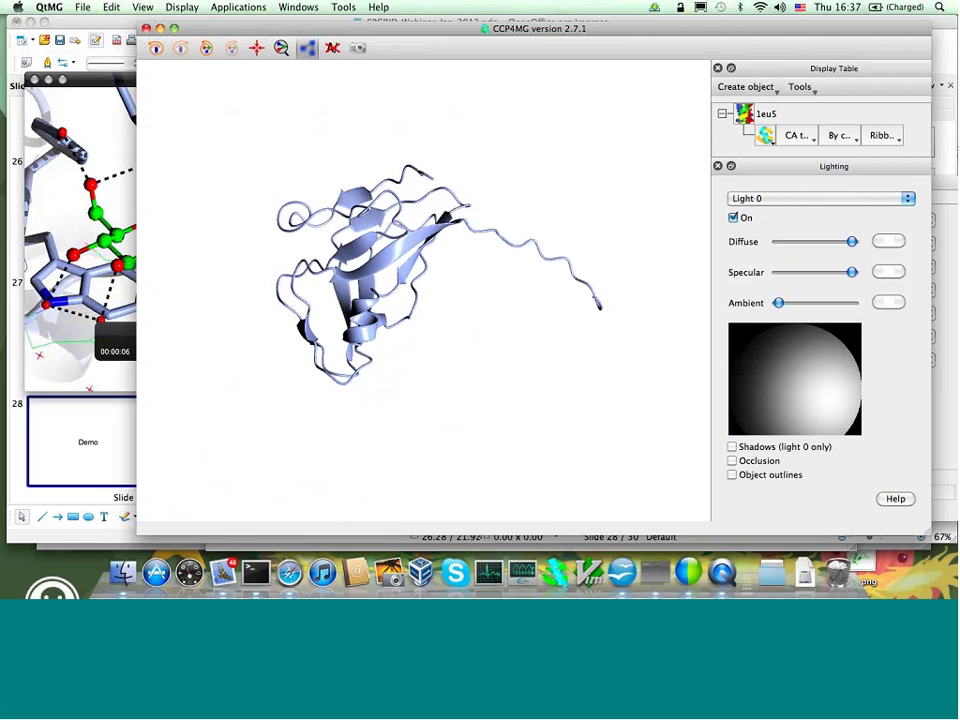
left_click(717, 167)
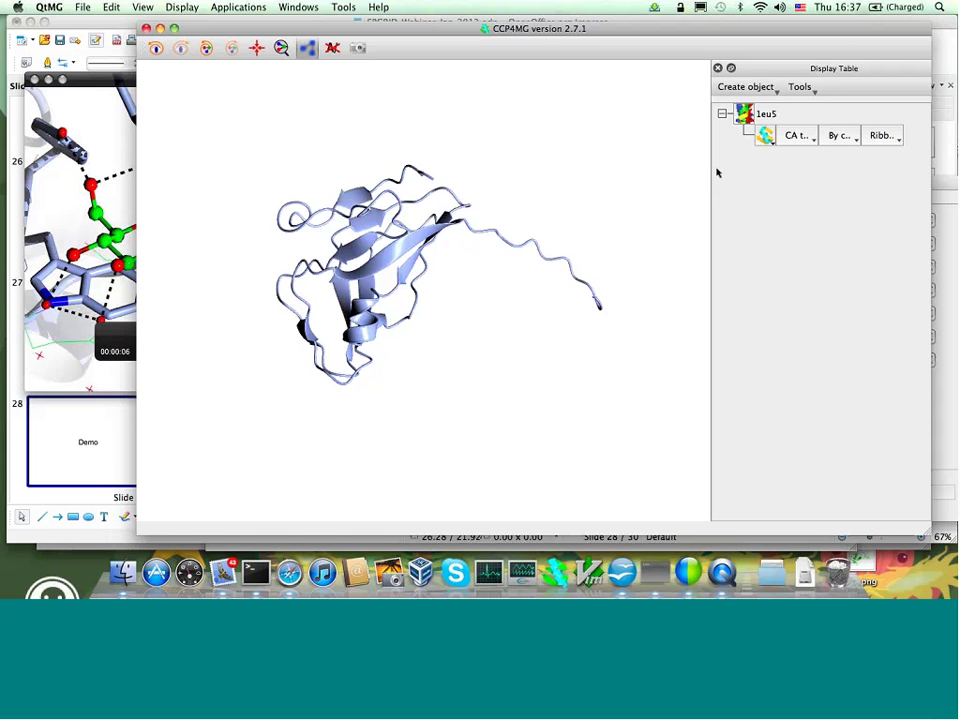
Change the drawing style of the 1eu5 CA trace to Bonds and view the model
left_click(870, 138)
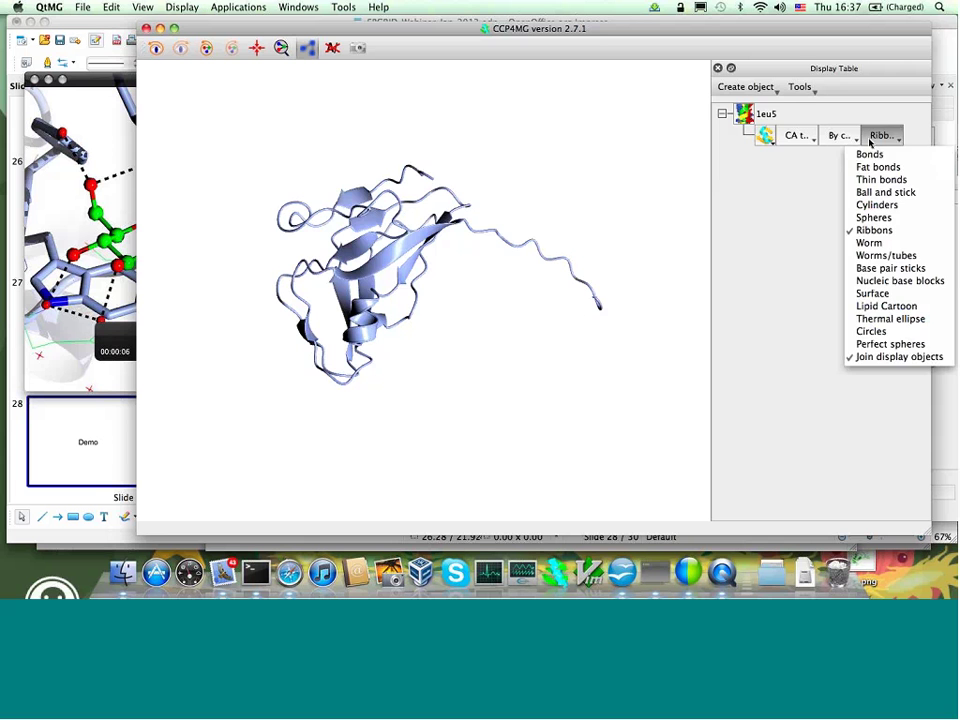
left_click(870, 154)
mouse_move(538, 198)
left_mouse_down()
mouse_move(531, 270)
mouse_move(523, 206)
left_mouse_up()
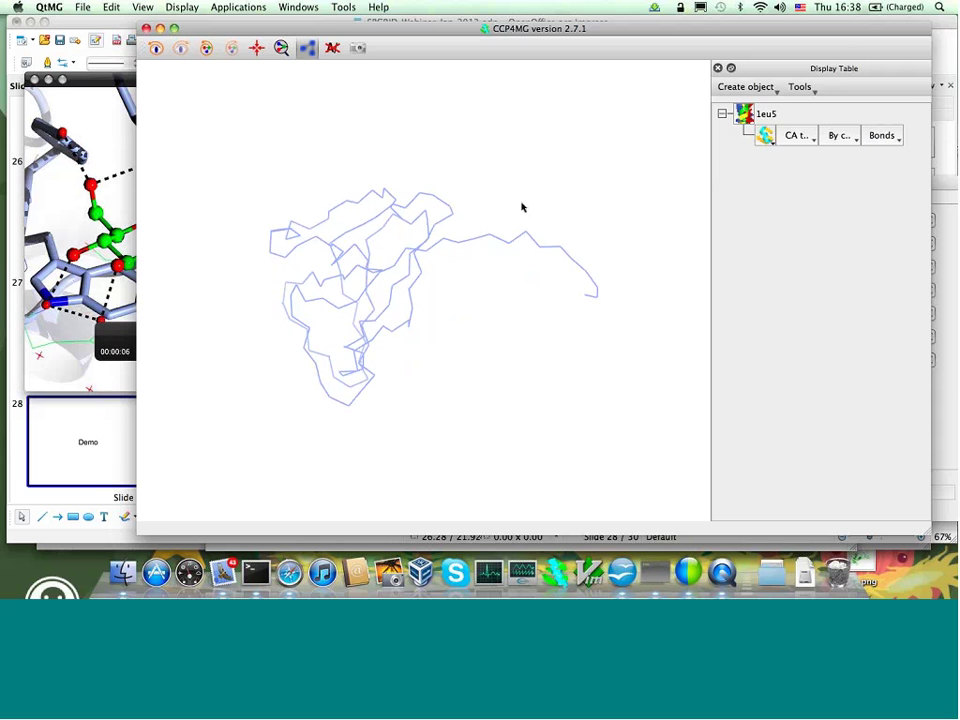
Calculate the normal modes of 1eu5 with the Vibrations tool, show the motion of mode 1 and pause its animation
left_click(238, 7)
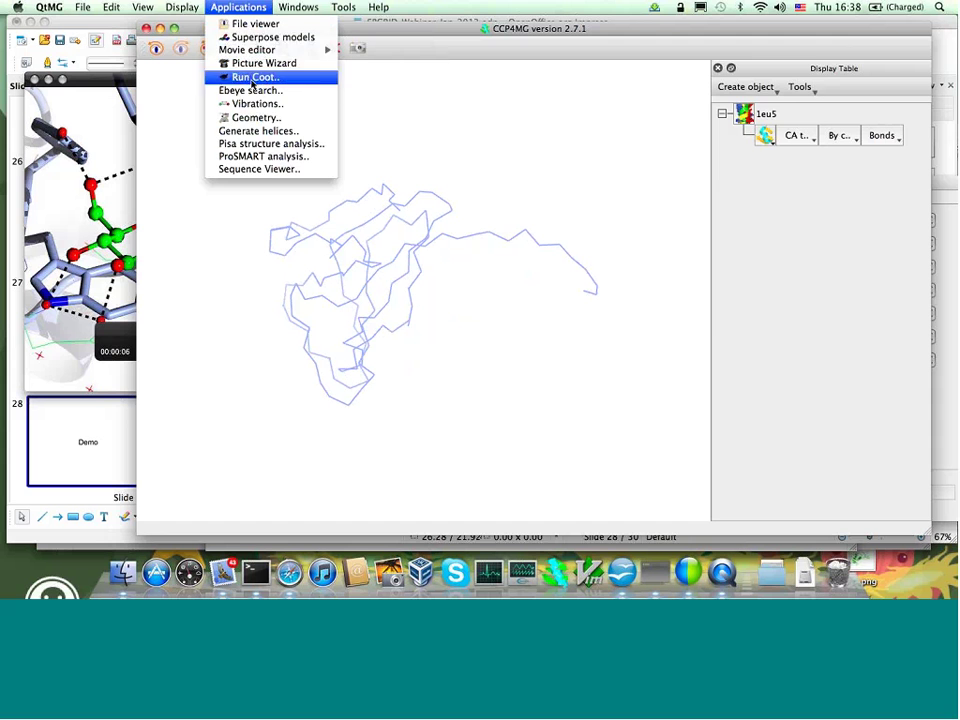
left_click(252, 103)
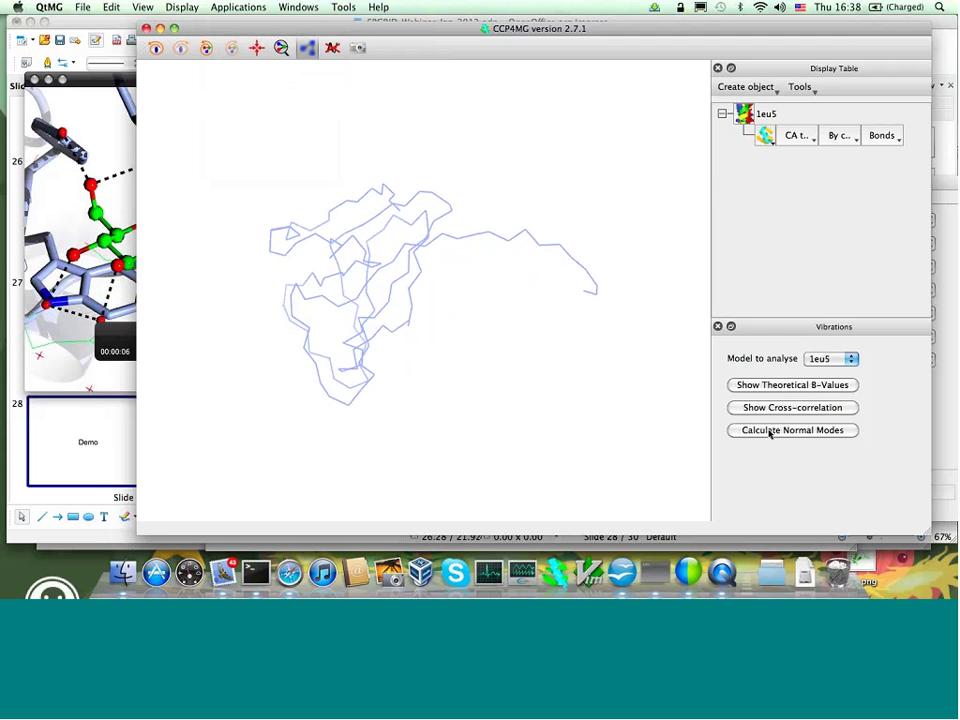
left_click(769, 431)
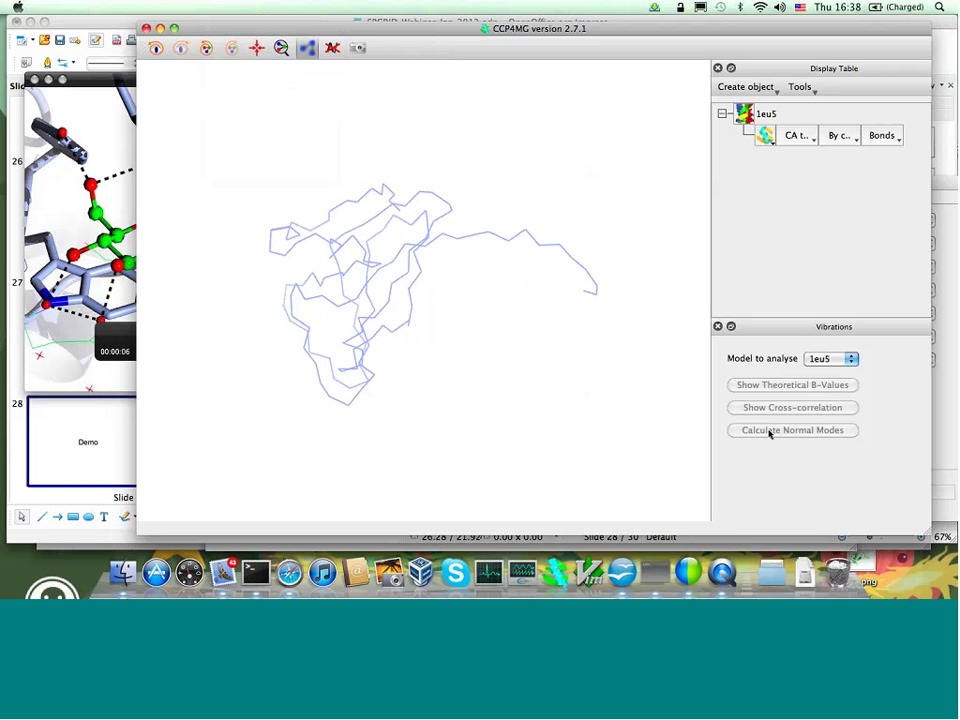
left_click(772, 442)
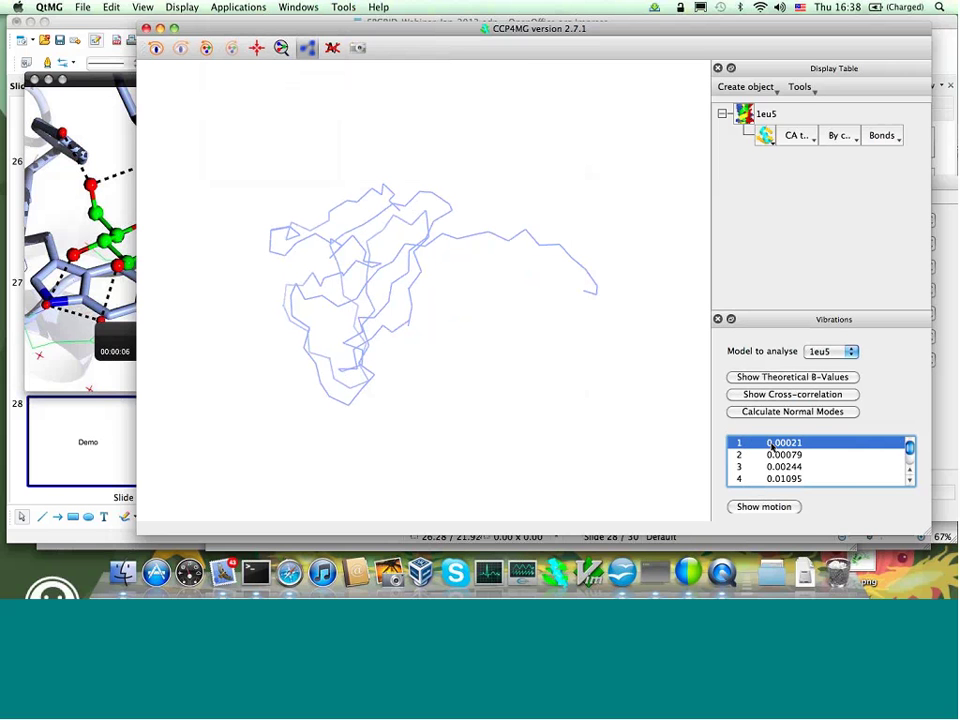
left_click(768, 508)
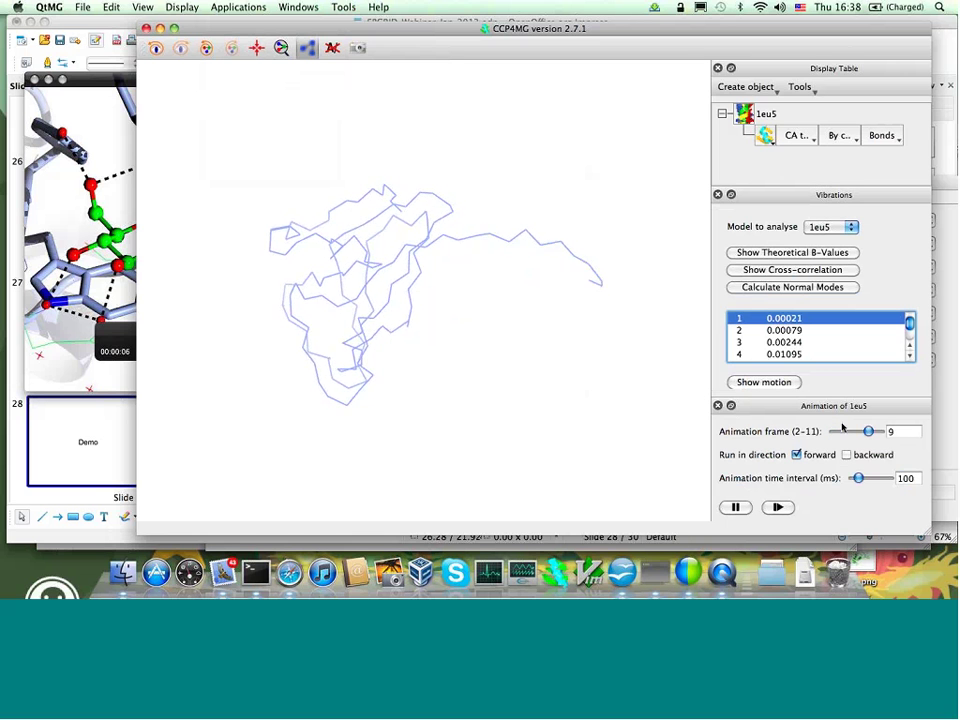
left_click(736, 507)
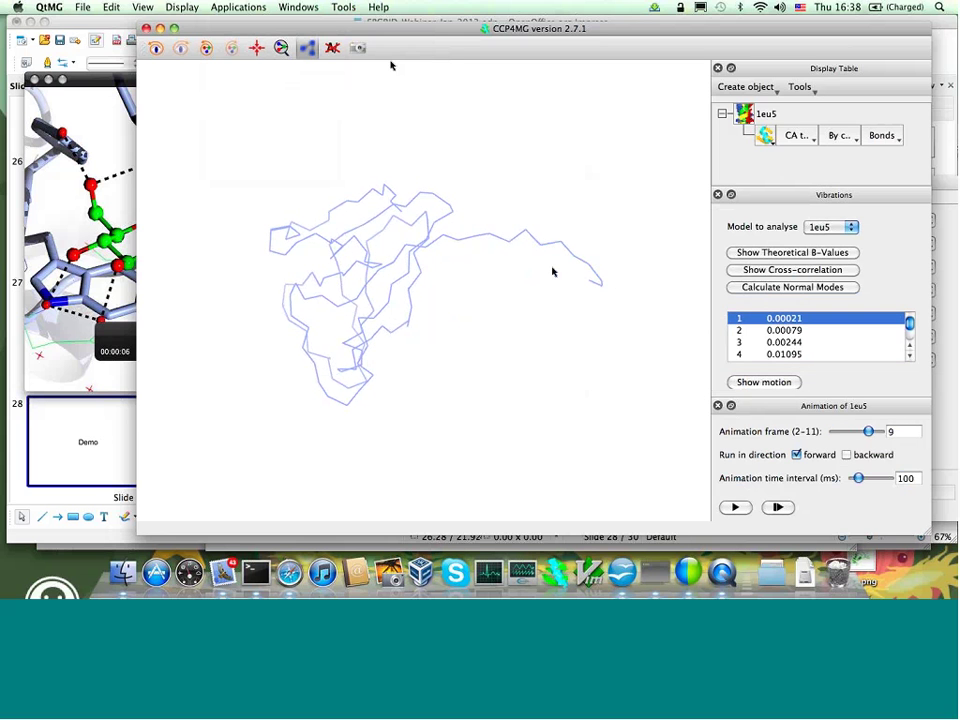
Create a new movie named anim in the APS folder
left_click(238, 7)
mouse_move(282, 50)
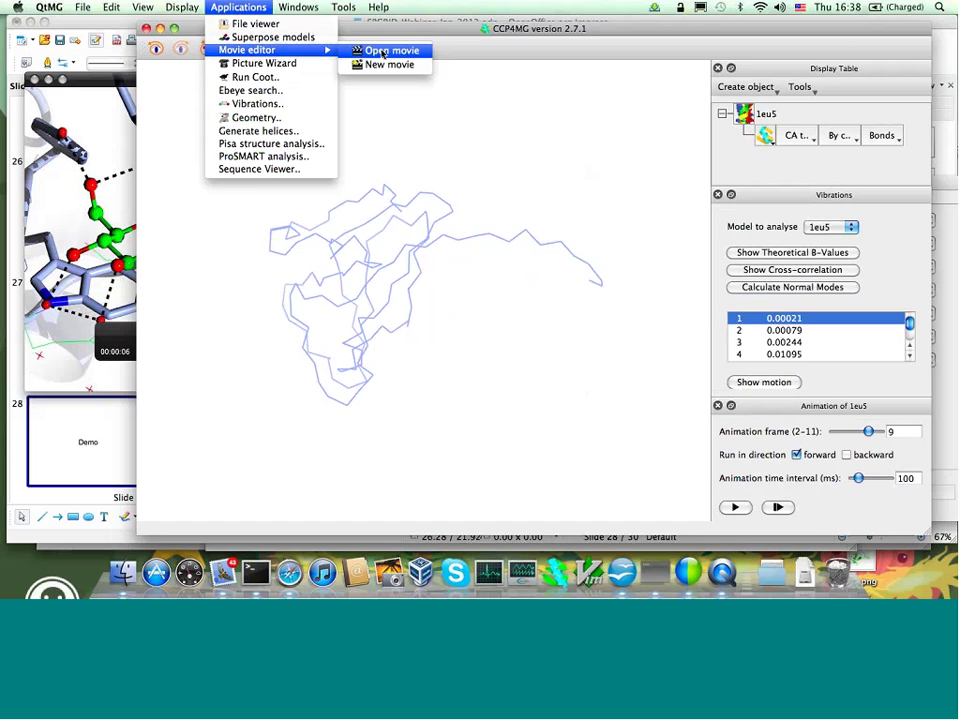
left_click(385, 64)
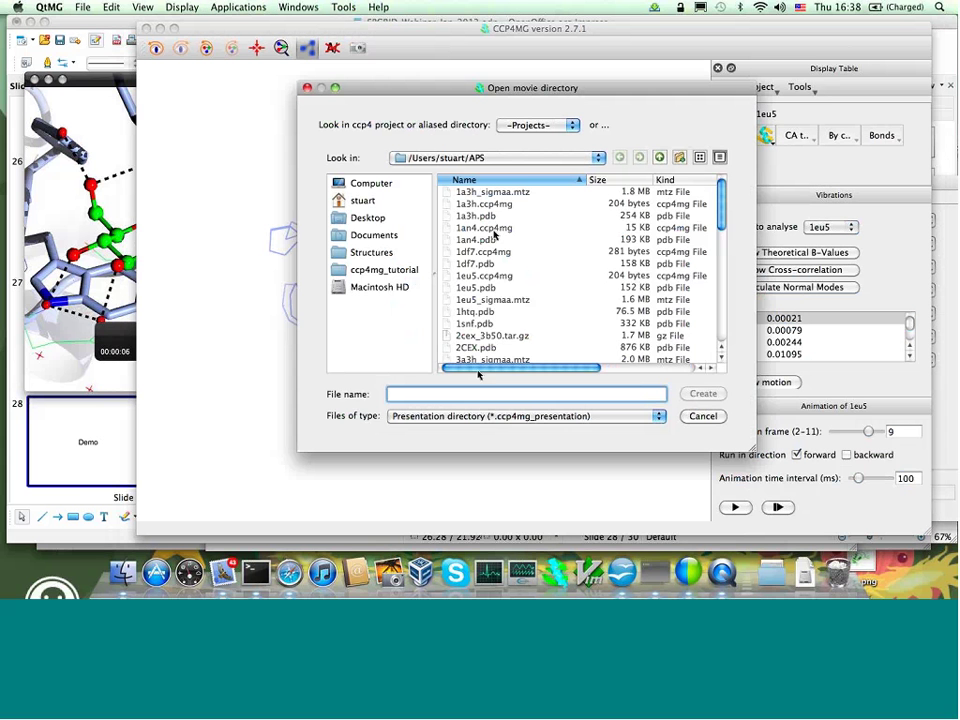
type("ani")
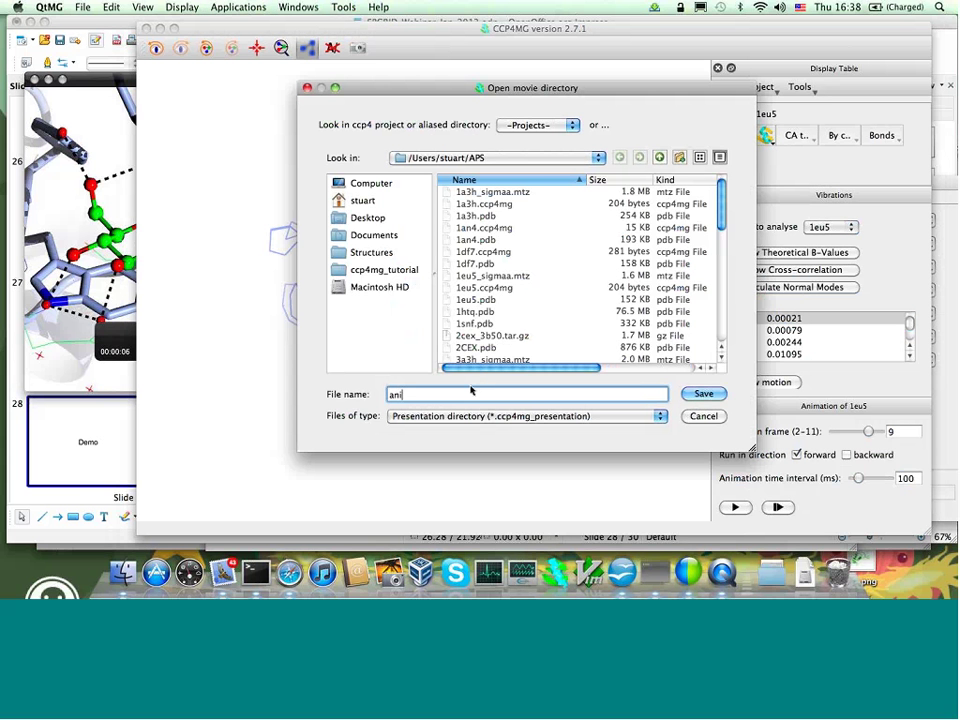
type("m")
left_click(701, 394)
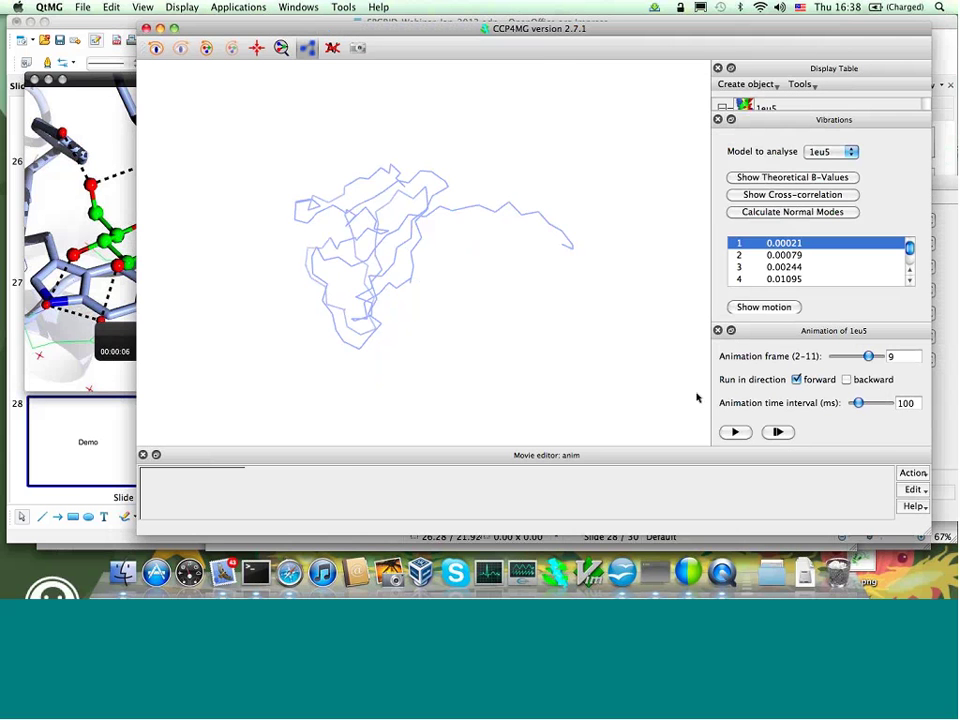
Save a snapshot of the current 1eu5 view in the anim movie and set its view motion to fixed
left_click(183, 501)
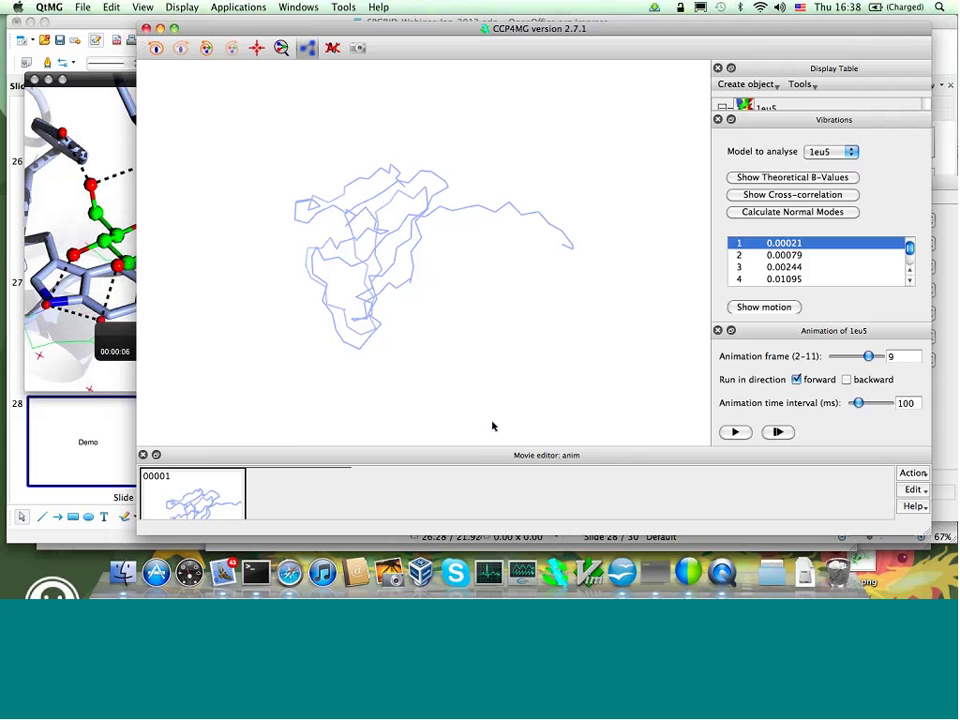
double_click(500, 455)
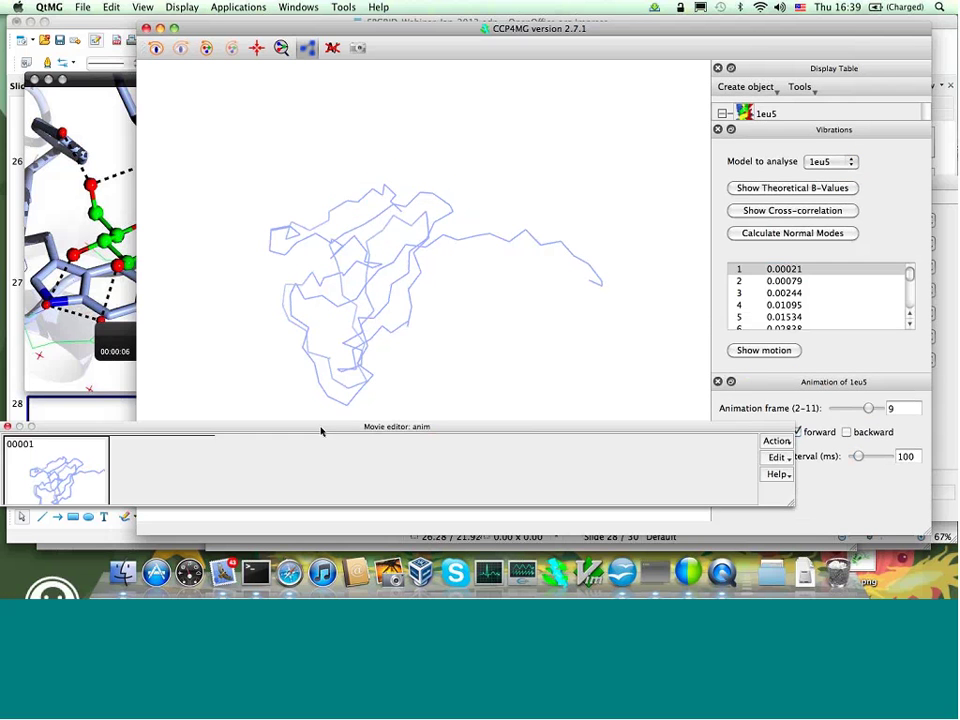
left_click_drag(321, 428, 313, 340)
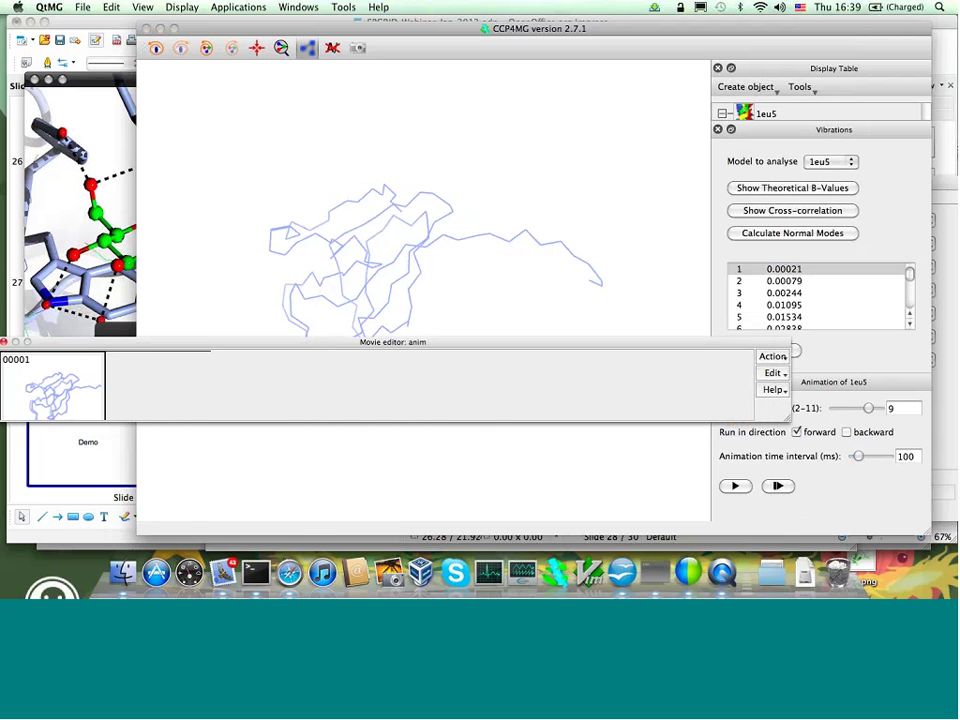
left_click_drag(794, 423, 806, 513)
left_click(62, 485)
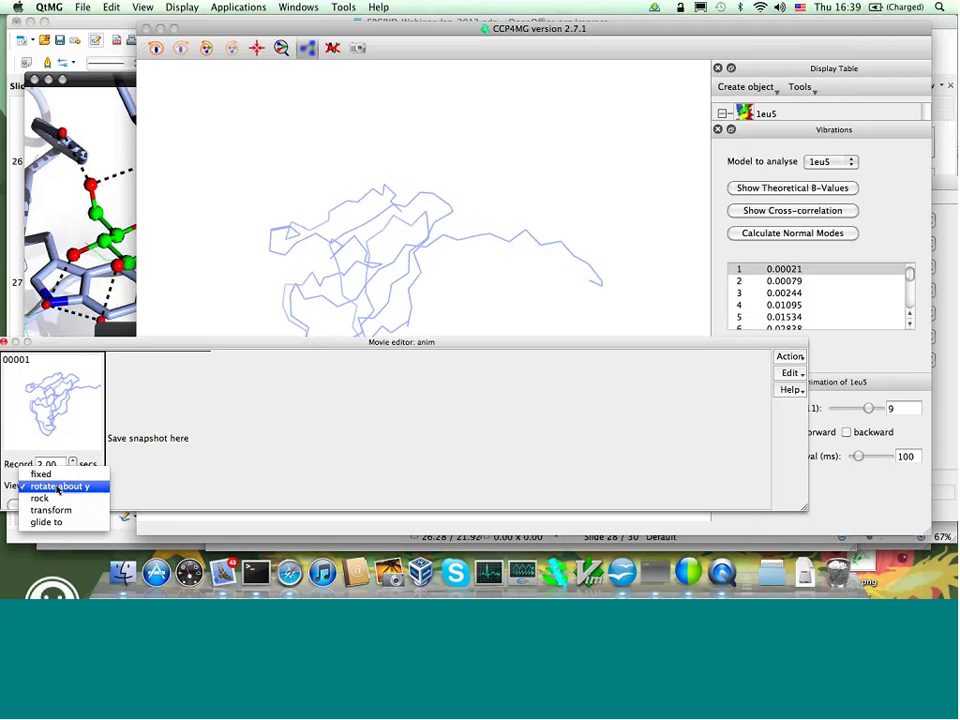
left_click(40, 474)
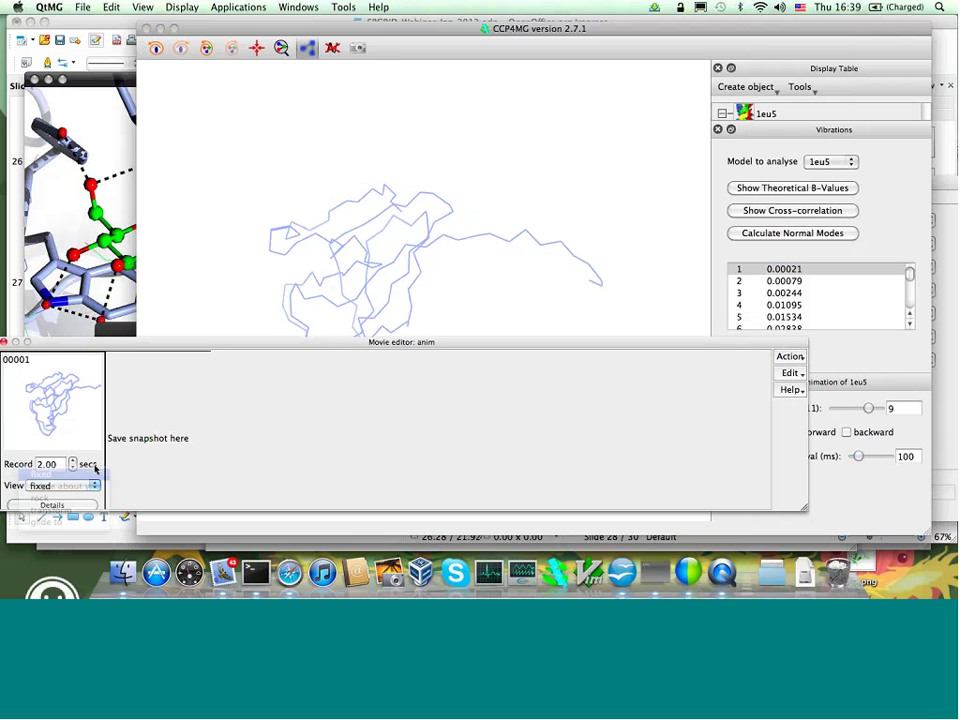
Preview the anim movie with its single fixed-view snapshot
left_click_drag(100, 341, 125, 361)
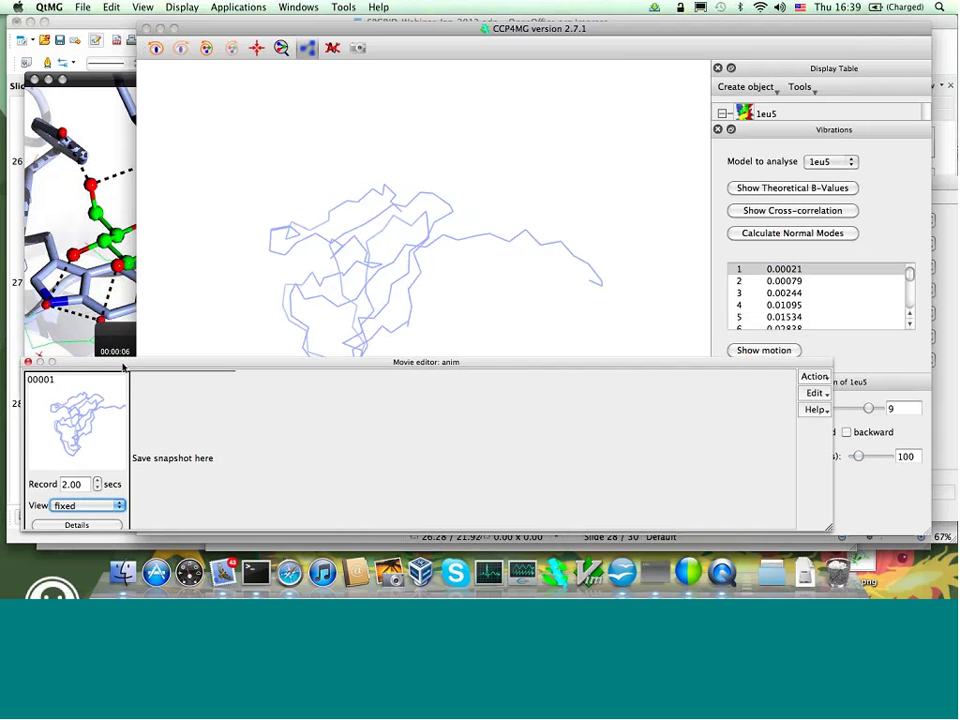
left_click(814, 377)
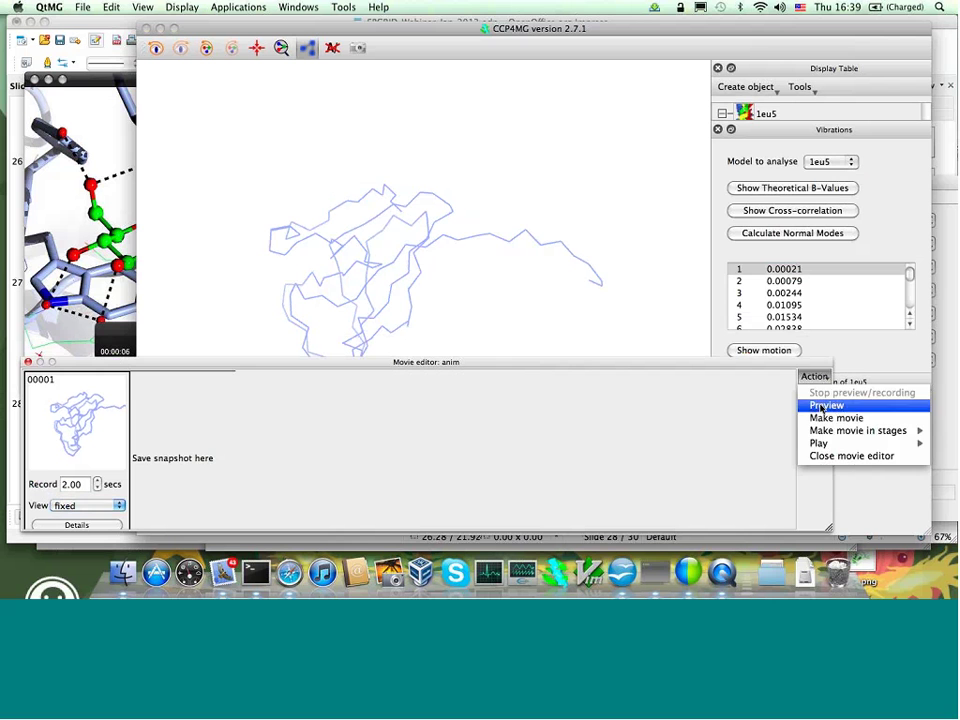
left_click(822, 405)
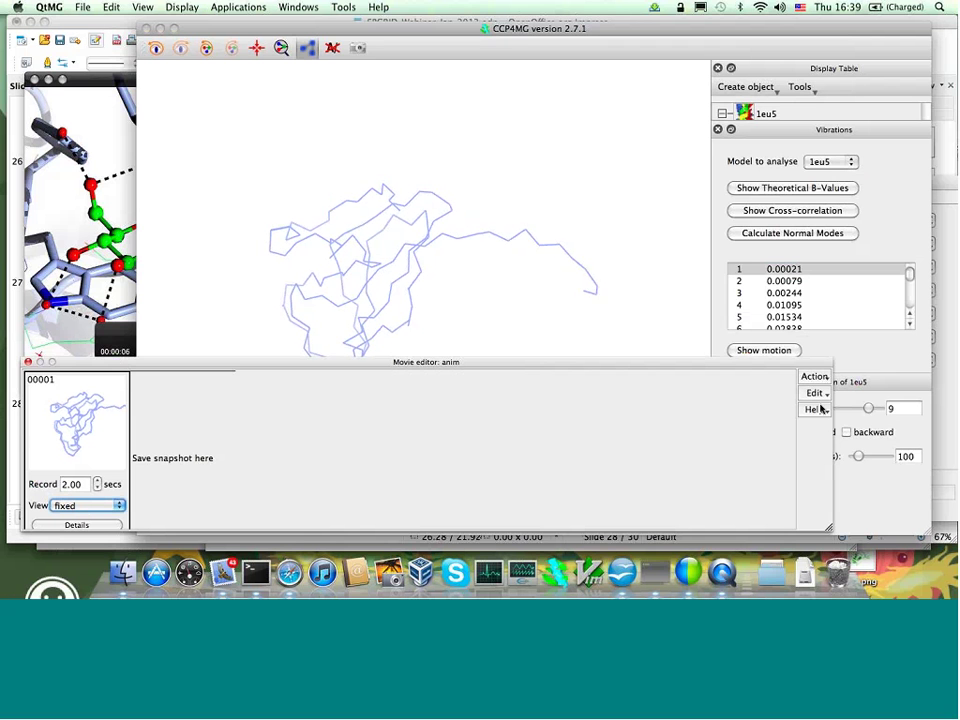
left_click(815, 377)
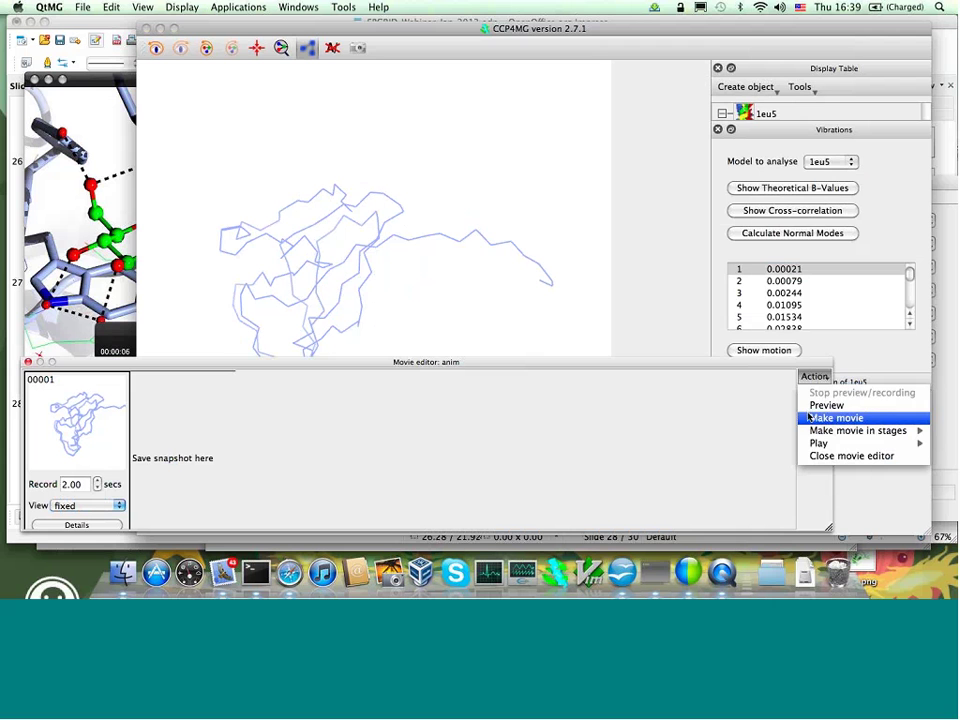
left_click(771, 367)
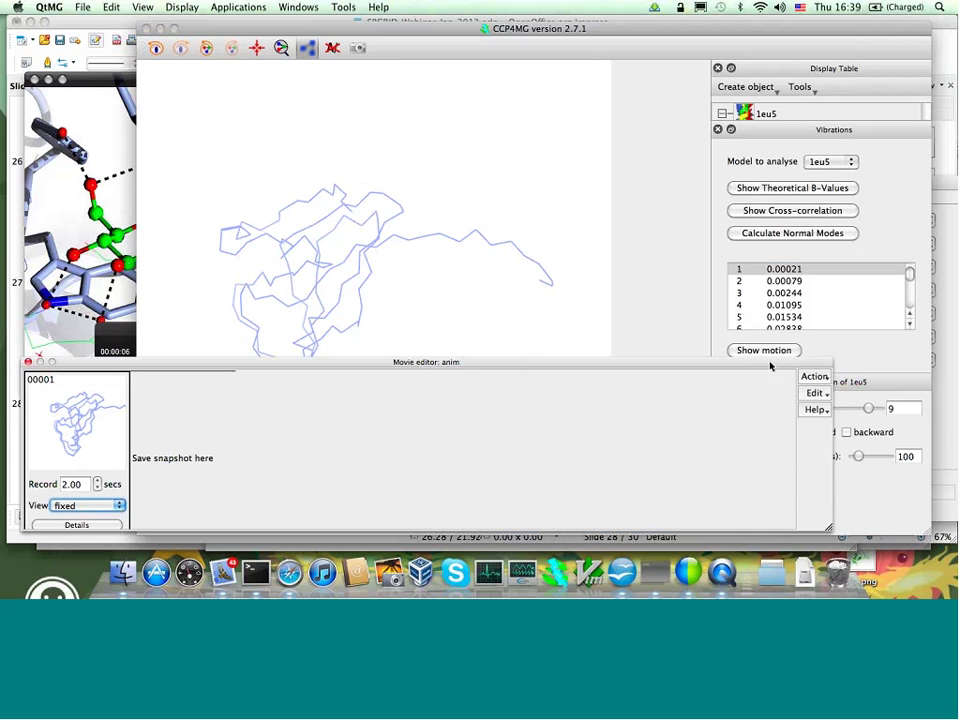
left_click(857, 365)
left_click_drag(773, 366, 758, 403)
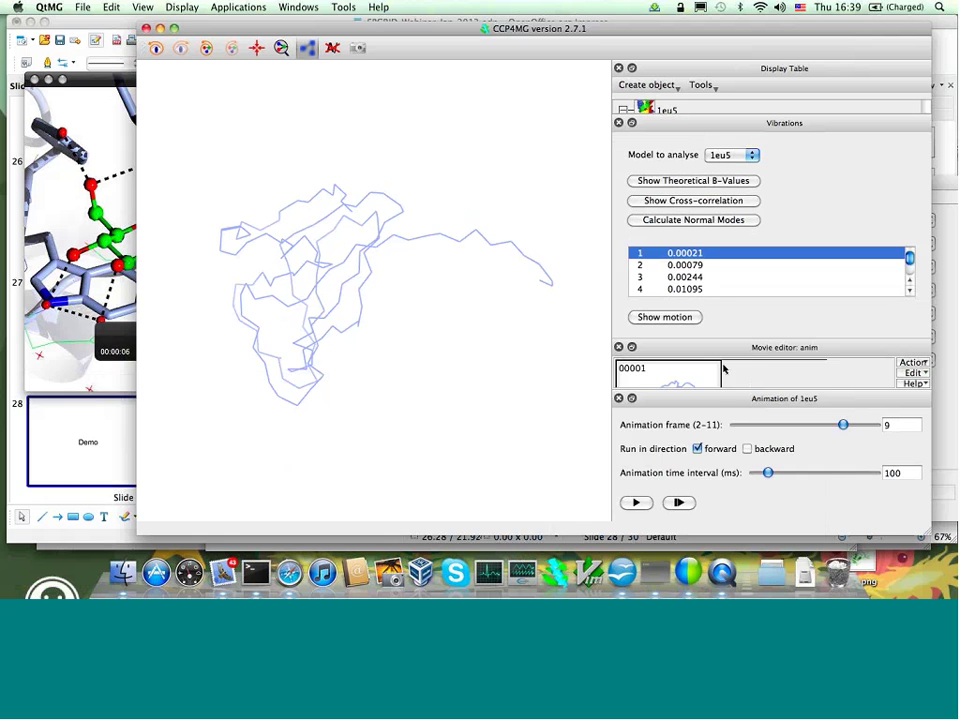
double_click(712, 350)
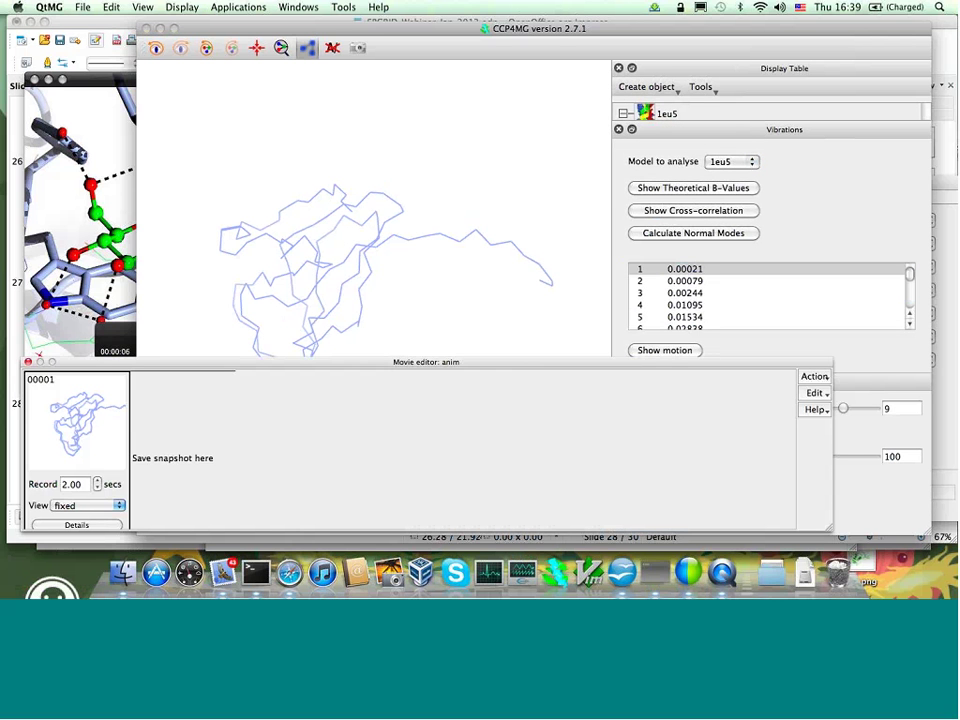
left_click(896, 388)
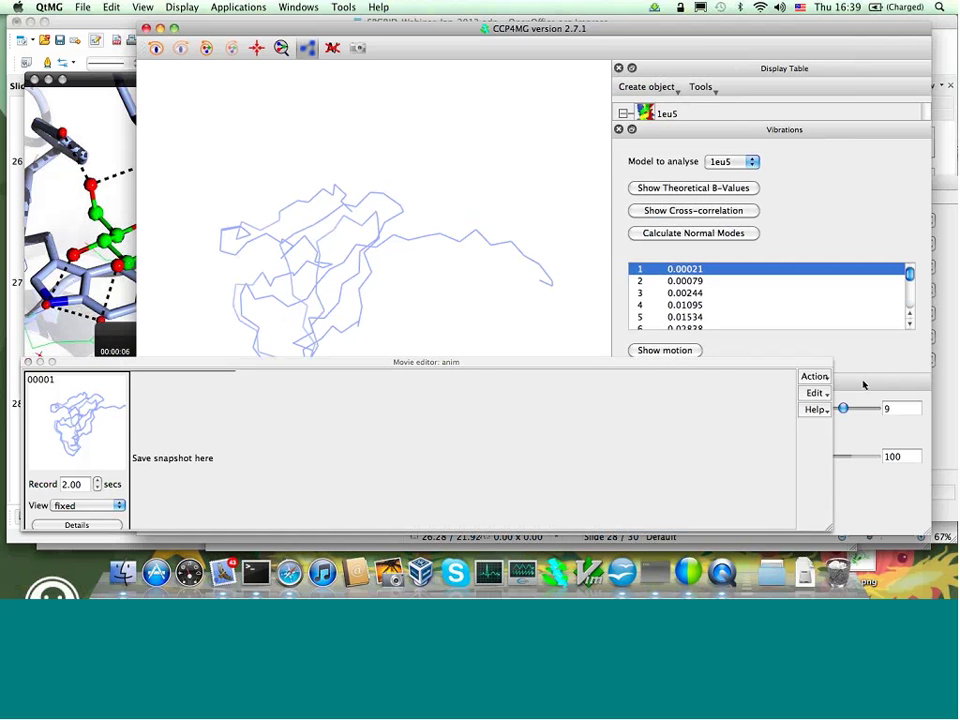
left_click_drag(709, 361, 677, 386)
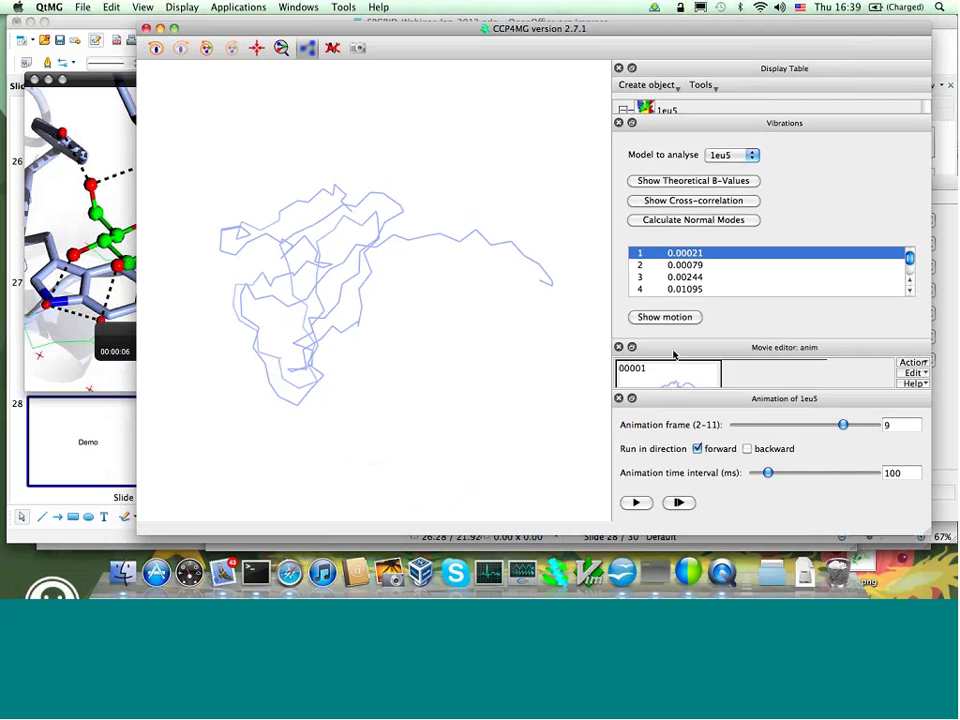
double_click(674, 349)
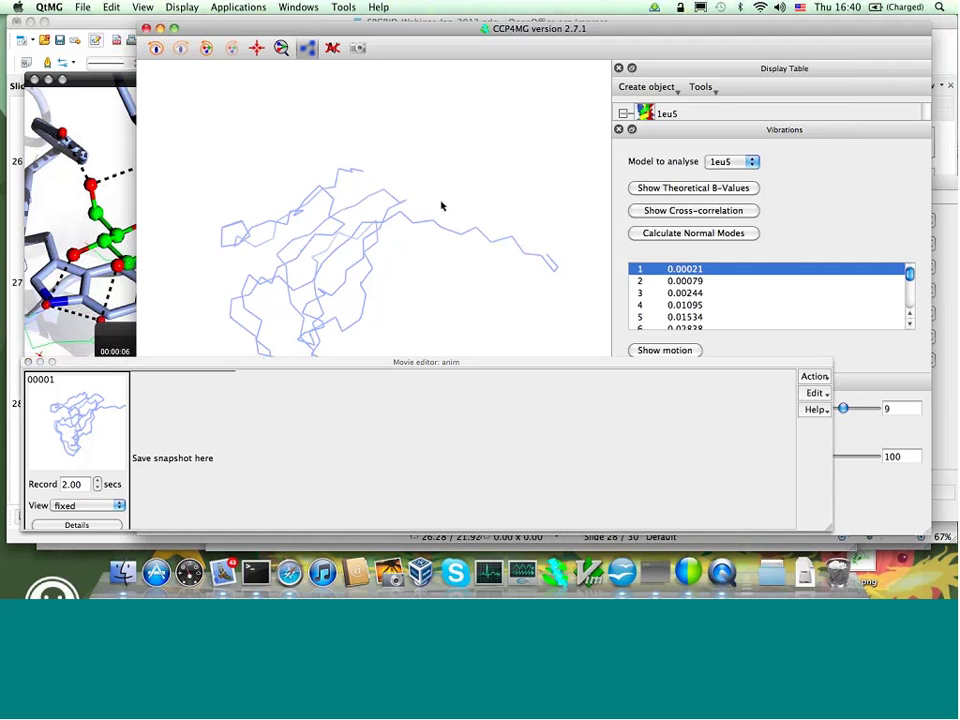
Close the anim movie editor, the Vibrations tool and the 1eu5 animation controls
left_click(27, 363)
left_click(619, 130)
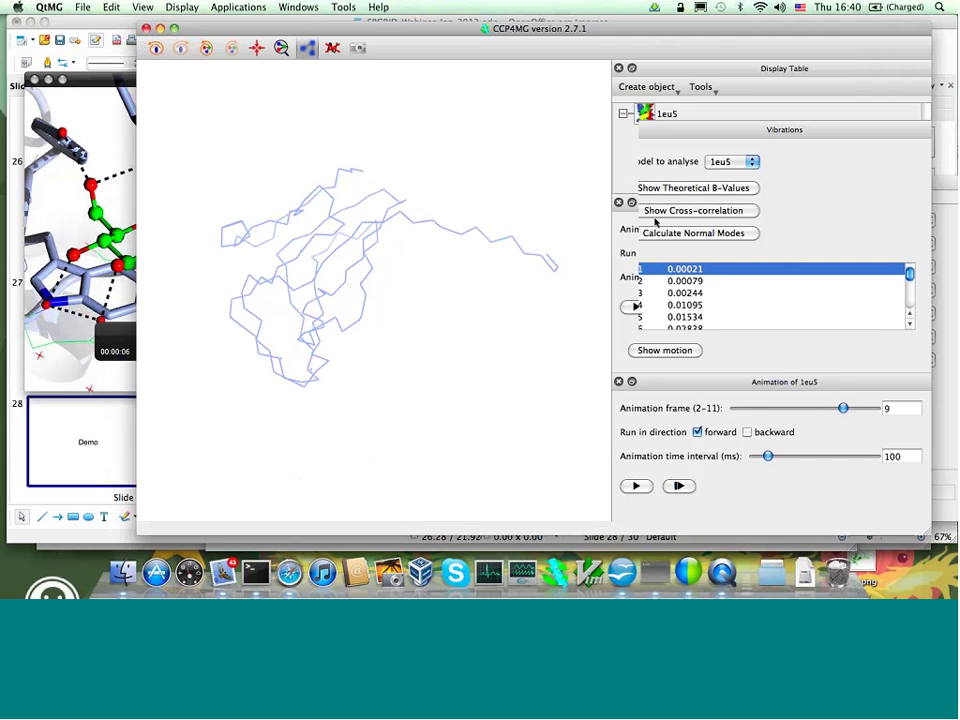
left_click(618, 202)
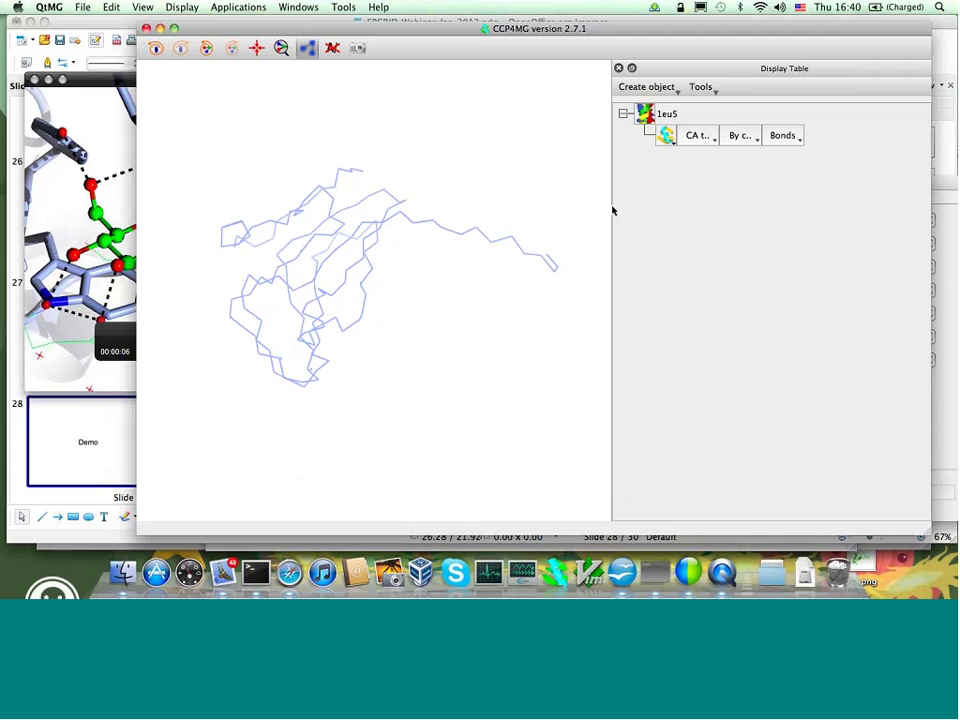
Close movie_00001_00004.mpg in QuickTime Player and return to CCP4MG
left_click(108, 95)
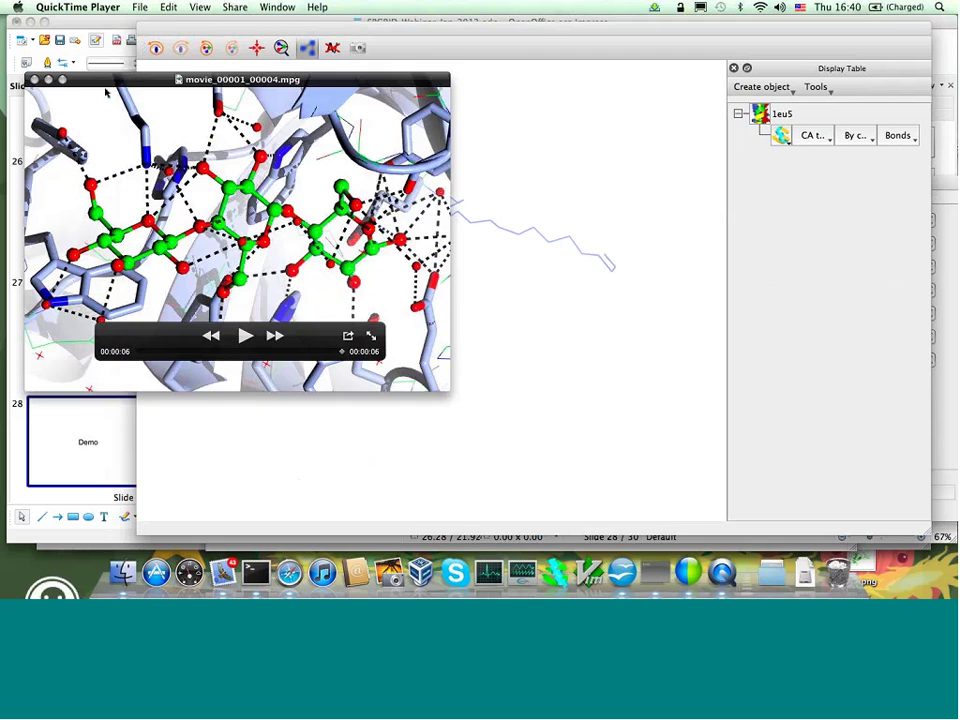
left_click(33, 79)
left_click(189, 28)
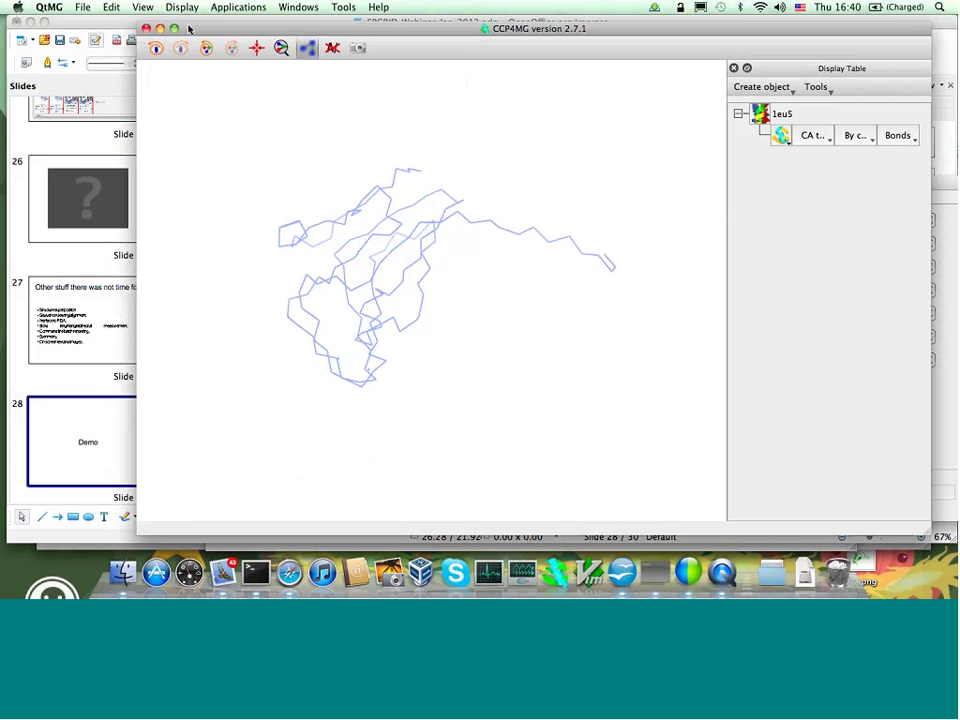
Create a new presentation named pres in the APS folder and enlarge its snapshot area
left_click(237, 8)
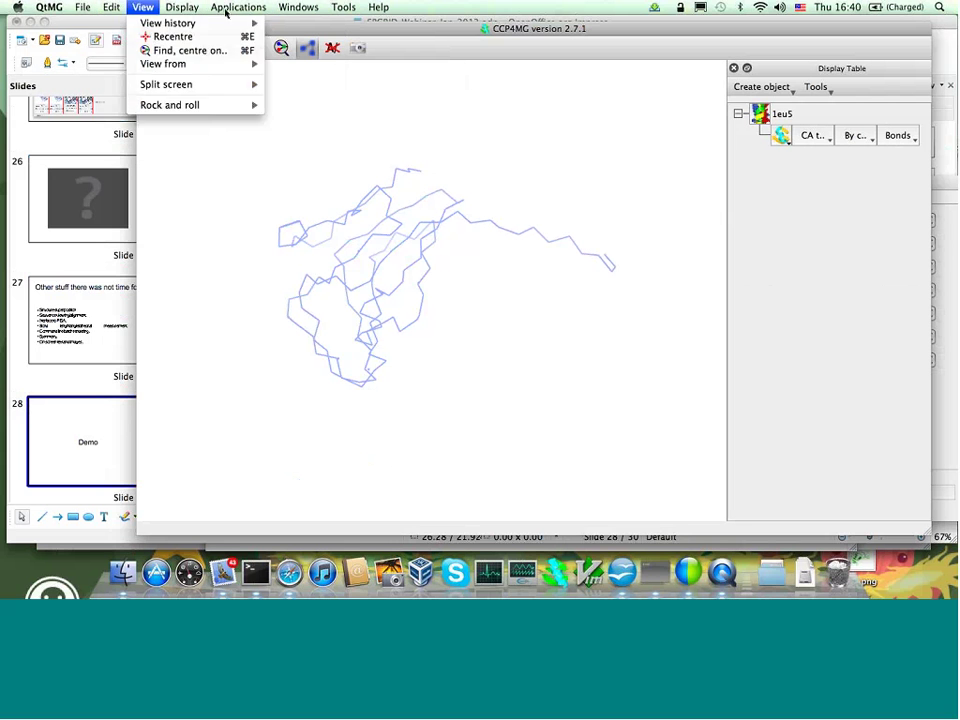
mouse_move(96, 7)
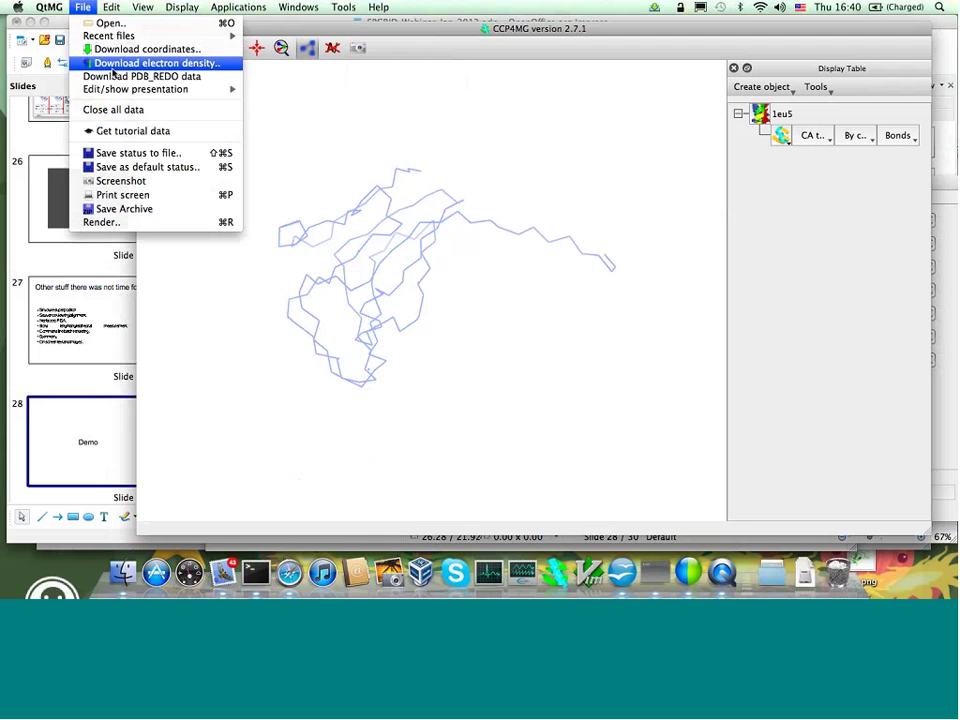
mouse_move(205, 90)
left_click(300, 90)
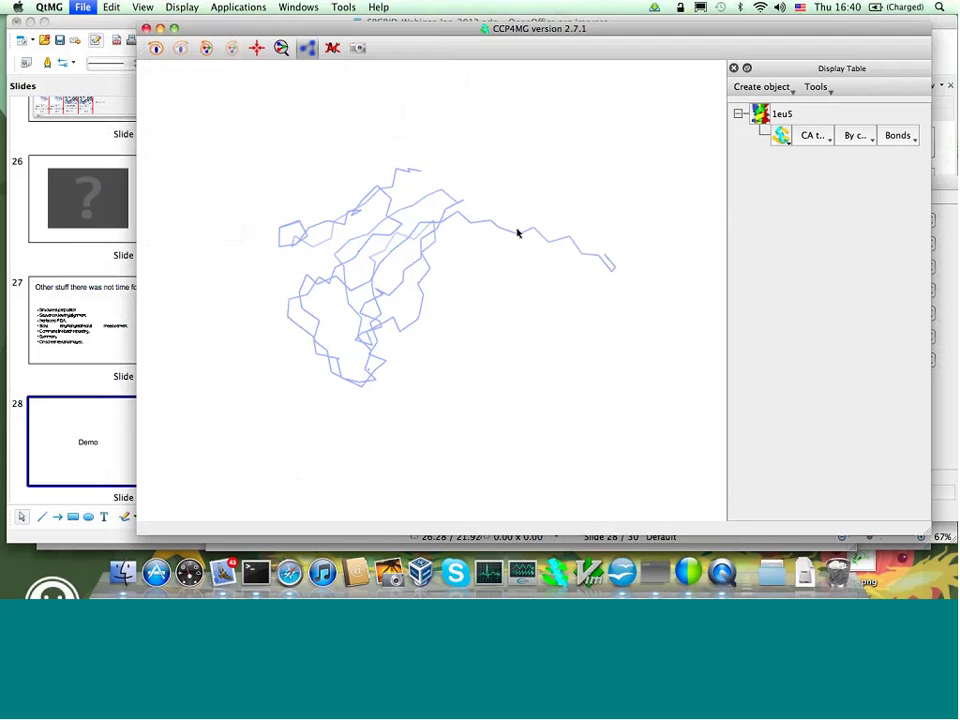
type("pres")
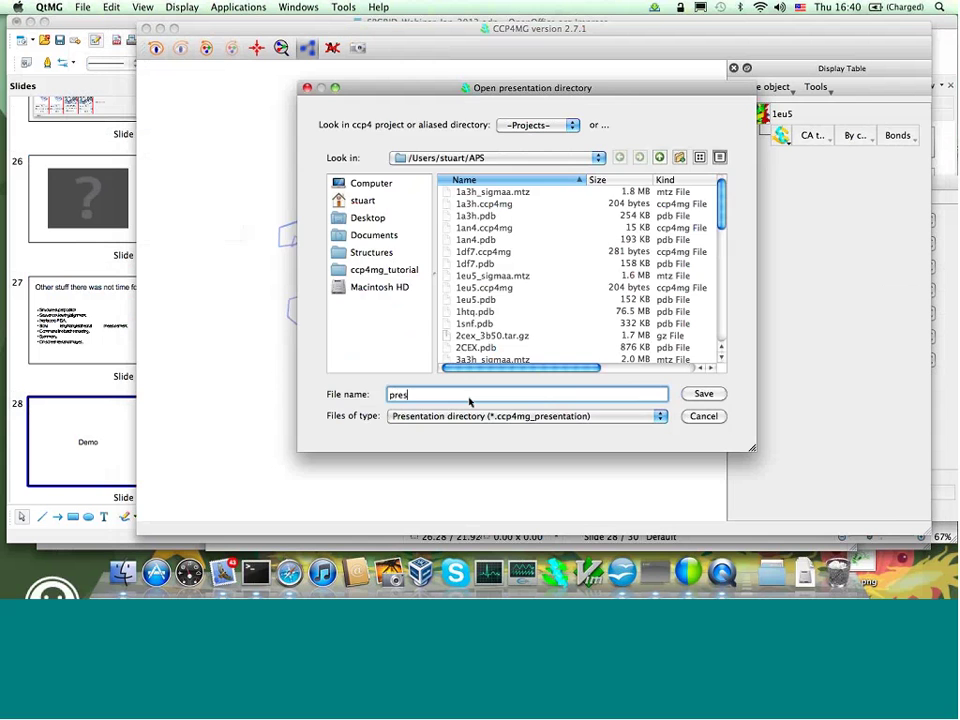
key("Return")
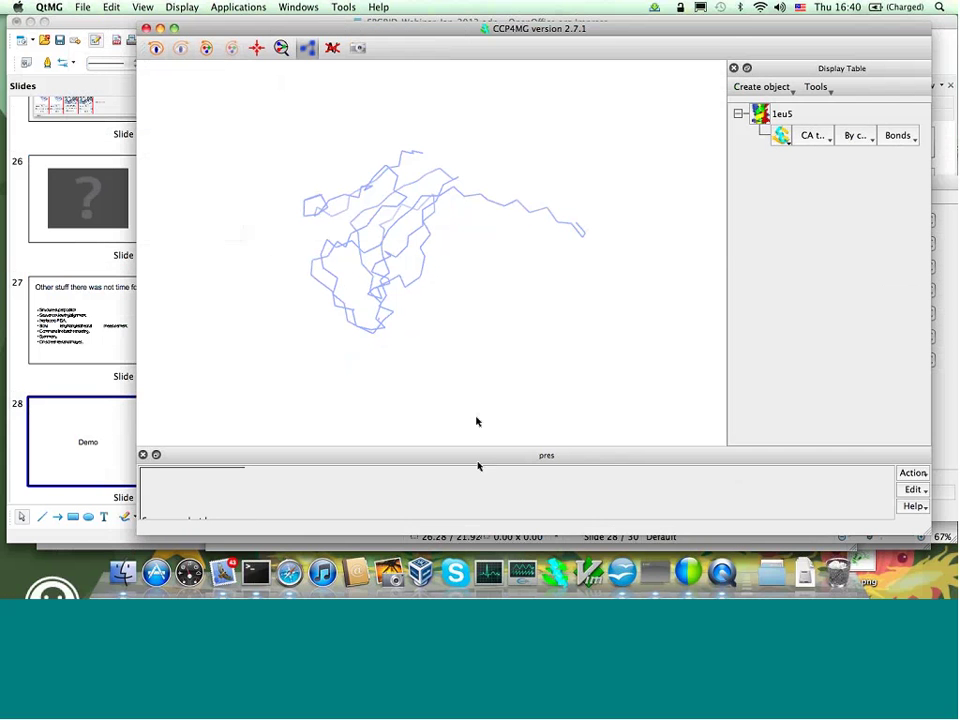
left_click_drag(488, 452, 483, 368)
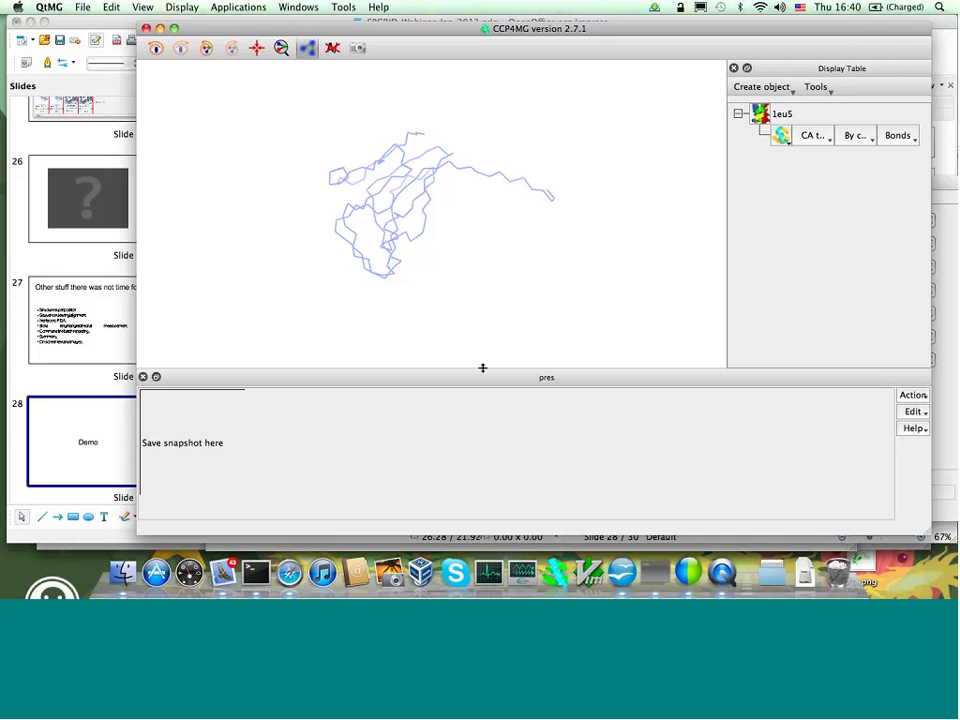
Save a snapshot of 1eu5 drawn as bonds and a second one with the Cylinders style in a rotated view
left_click(167, 452)
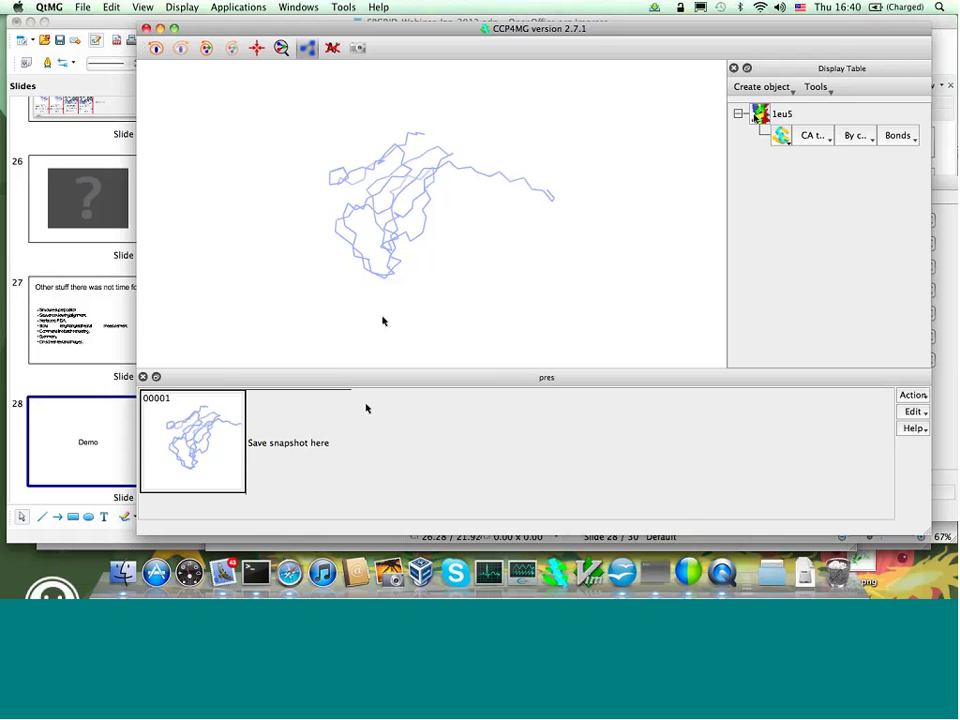
left_click(897, 135)
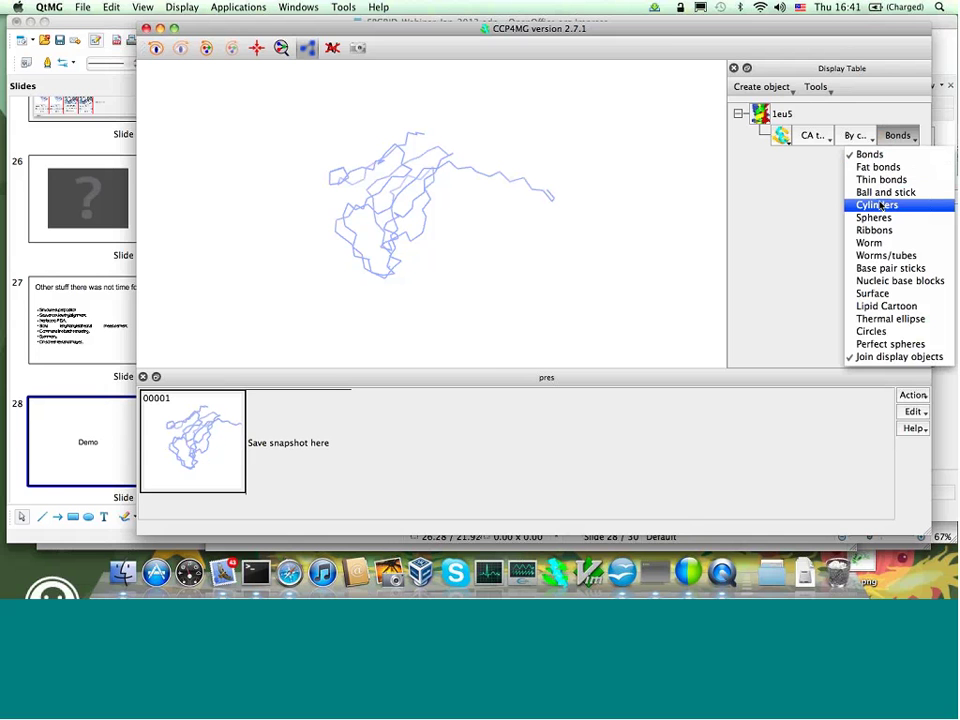
left_click(879, 205)
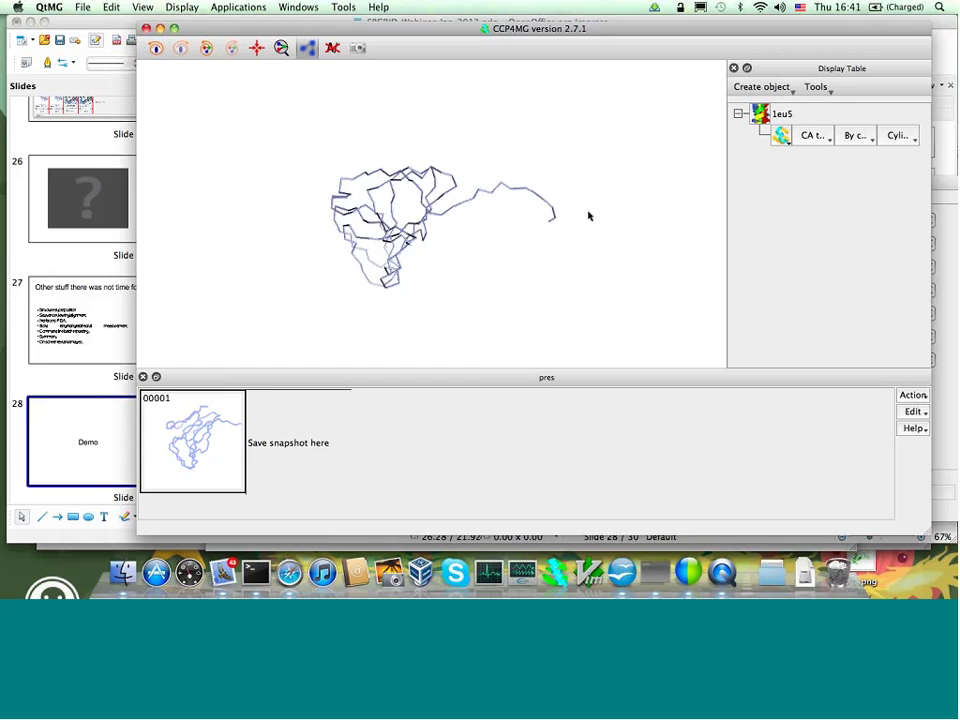
left_click_drag(588, 212, 625, 192)
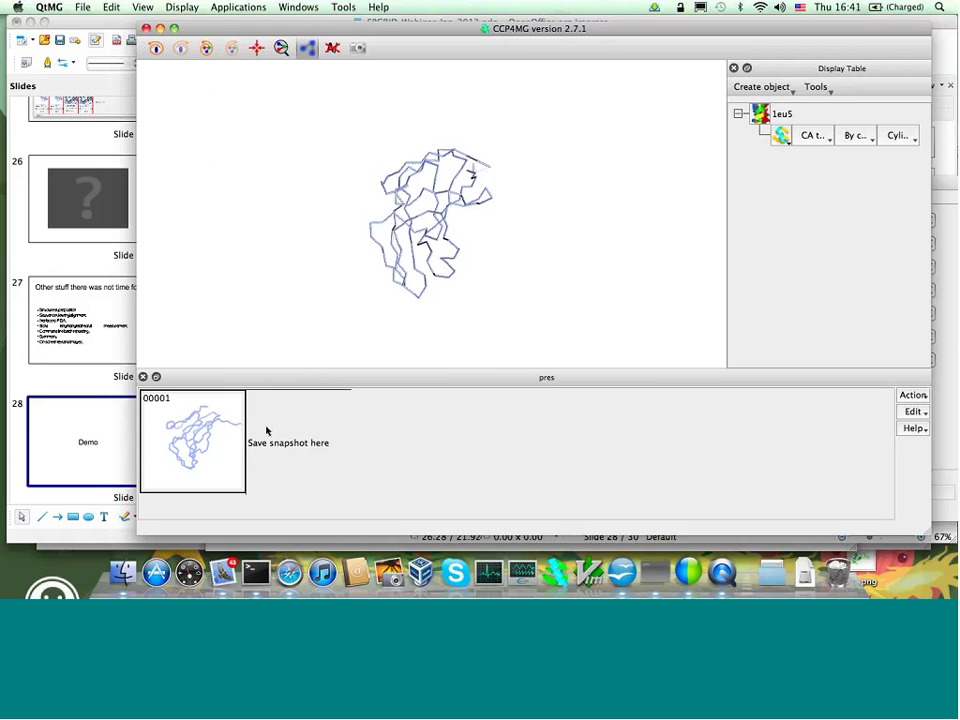
left_click(267, 431)
Switch back and forth between presentation snapshots 00001 and 00002 to view the transition
left_click(219, 431)
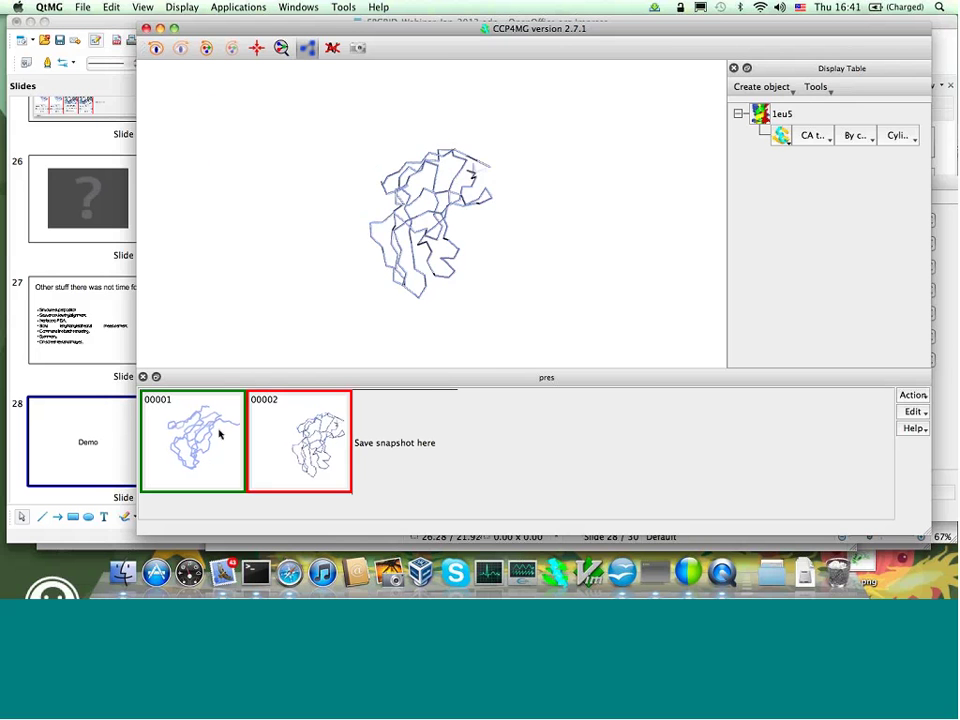
left_click(279, 438)
left_click(225, 440)
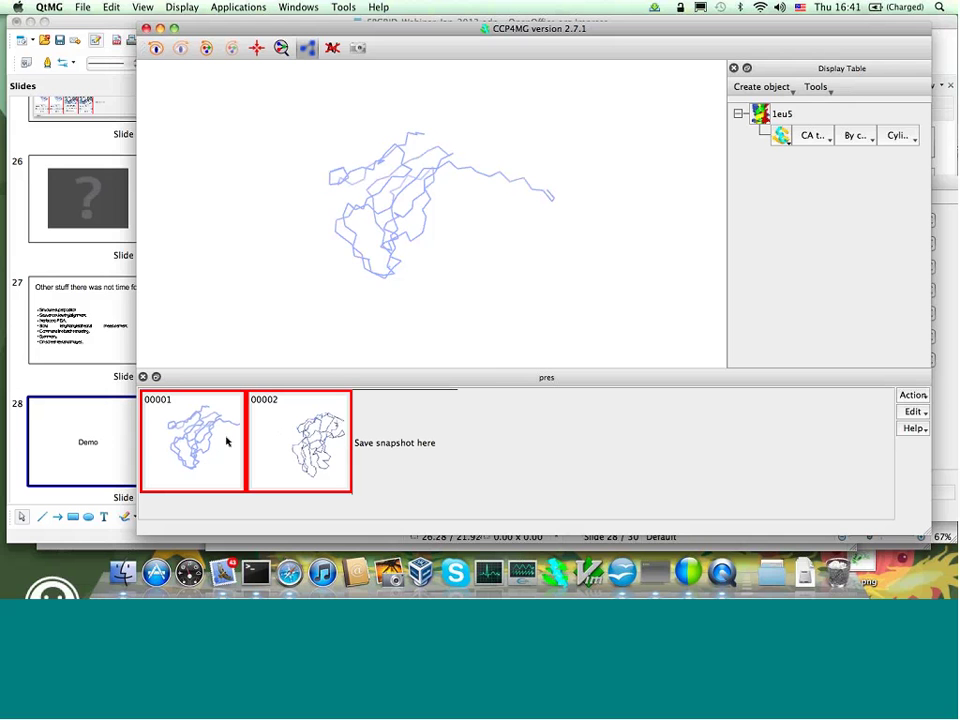
left_click(268, 446)
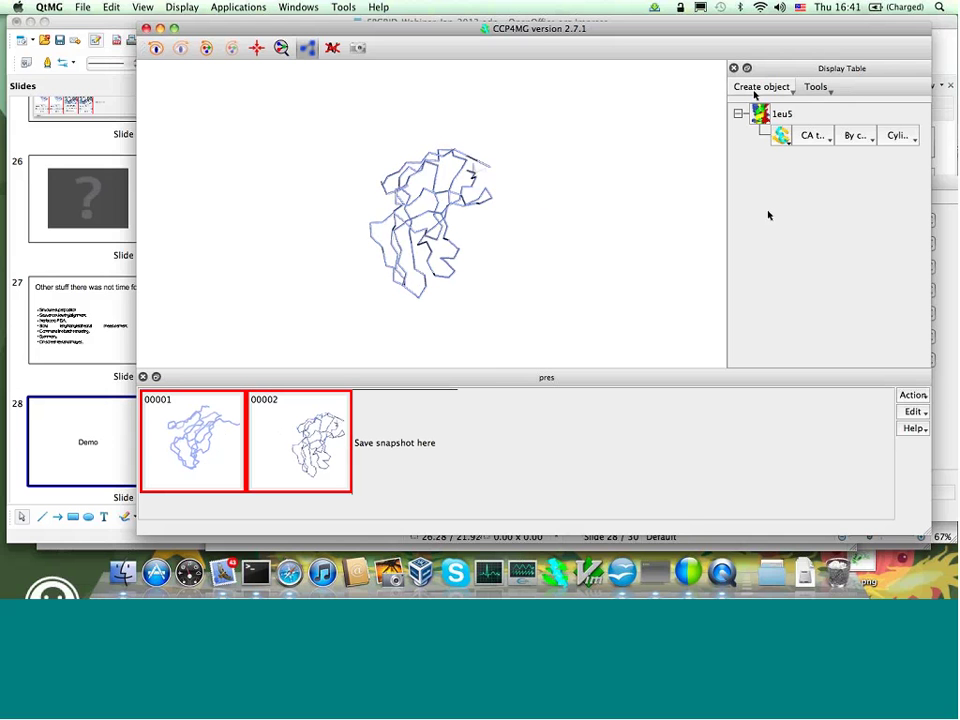
Delete 1eu5 from the display and load the recent file 3a3h.pdb in its place
left_click(770, 114)
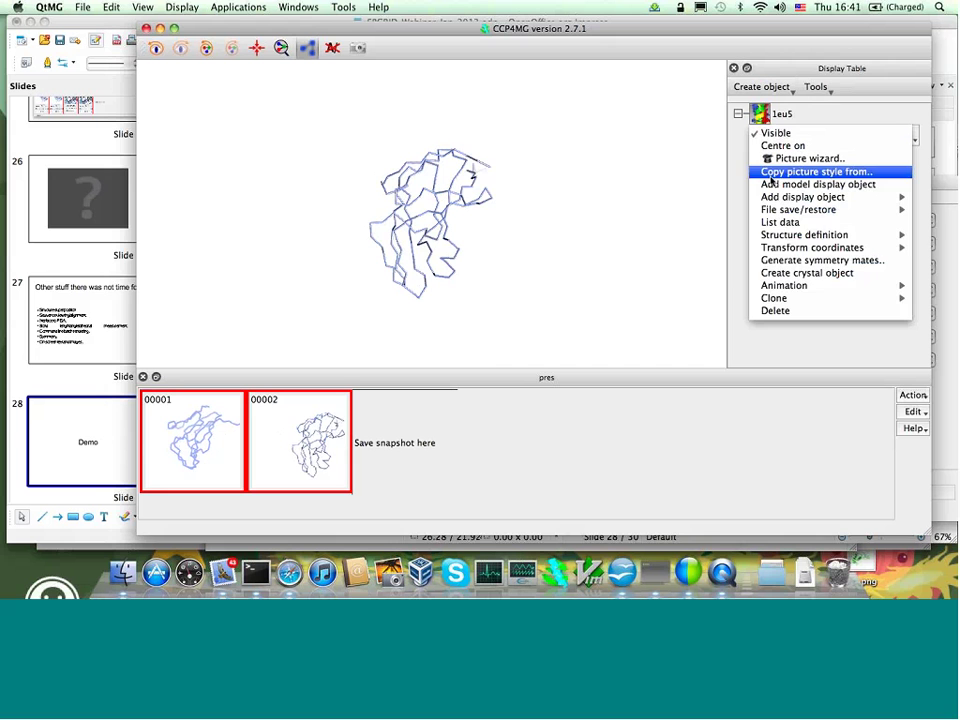
left_click(775, 310)
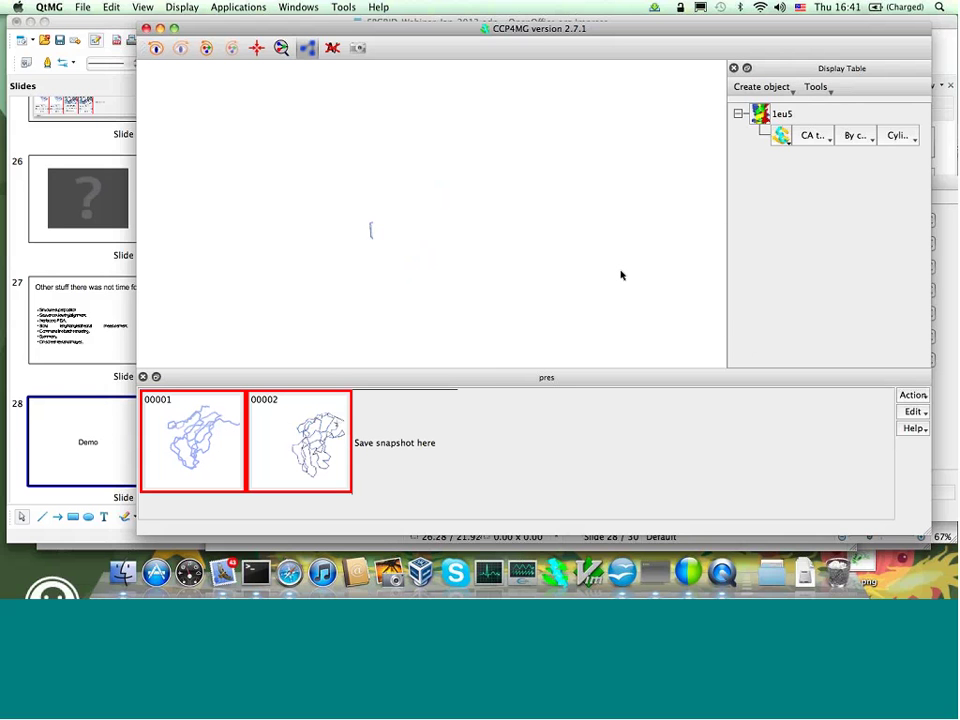
left_click(83, 7)
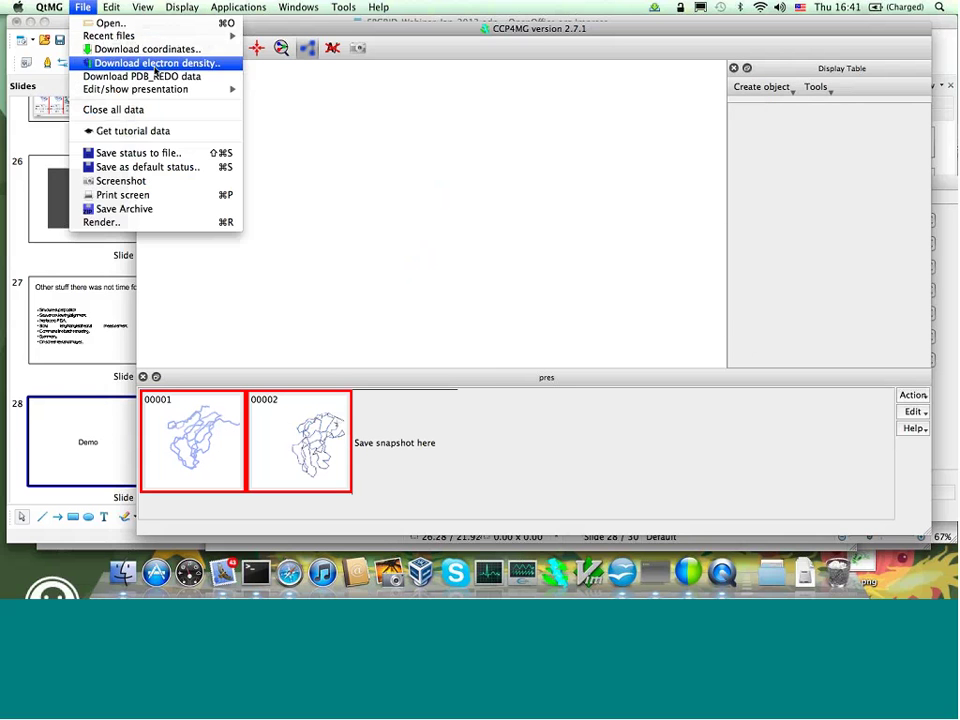
mouse_move(150, 36)
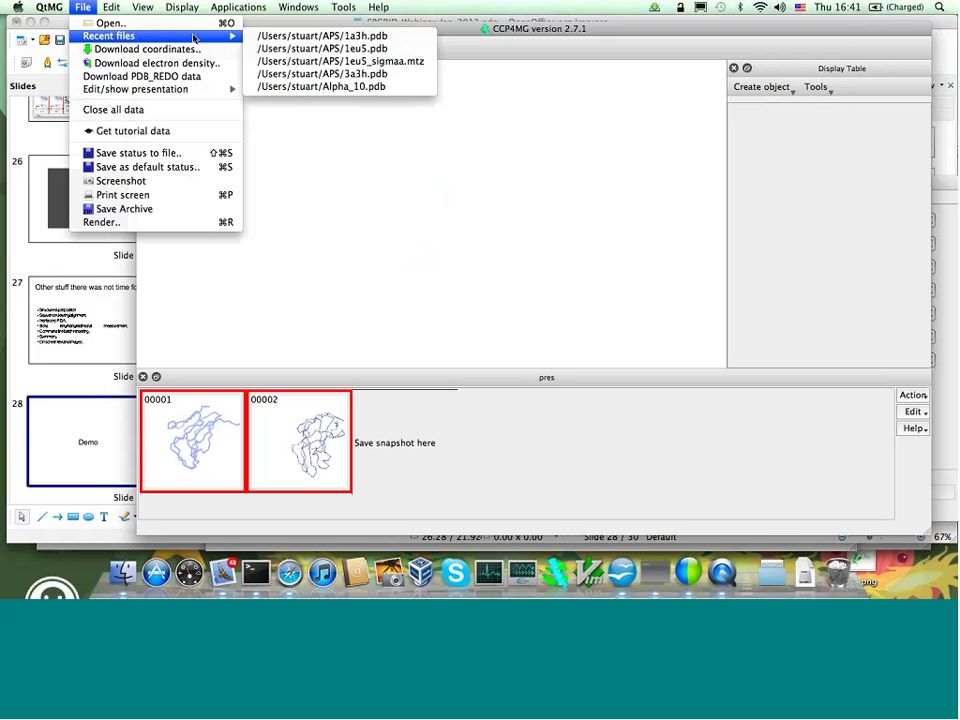
left_click(300, 74)
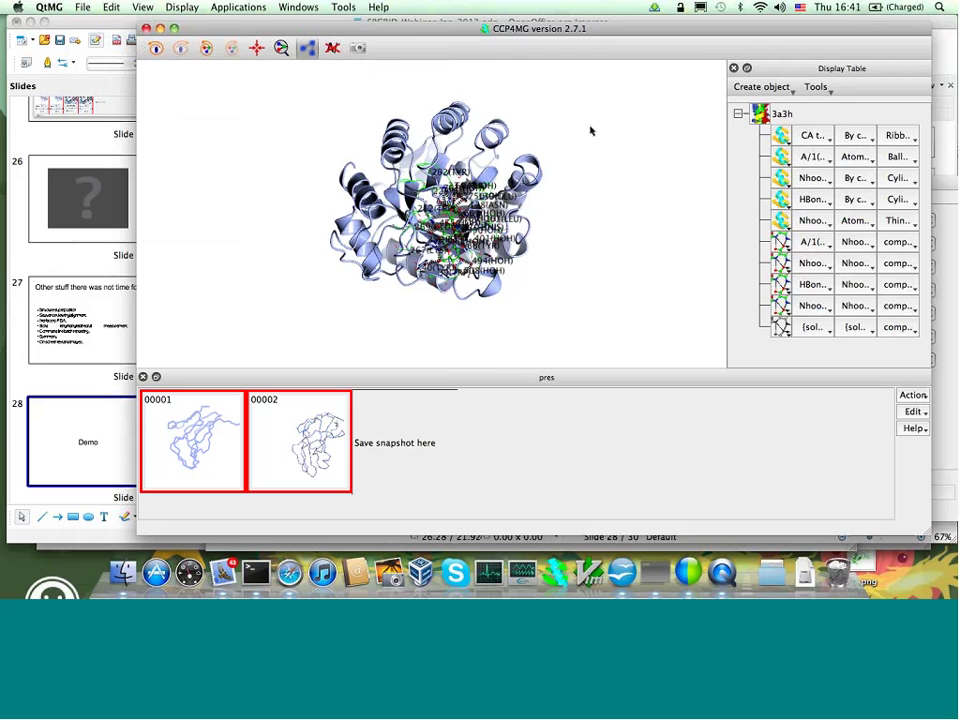
Hide the labels for all display objects and save a snapshot of the enlarged 3a3h ribbon view
left_click(816, 87)
mouse_move(850, 117)
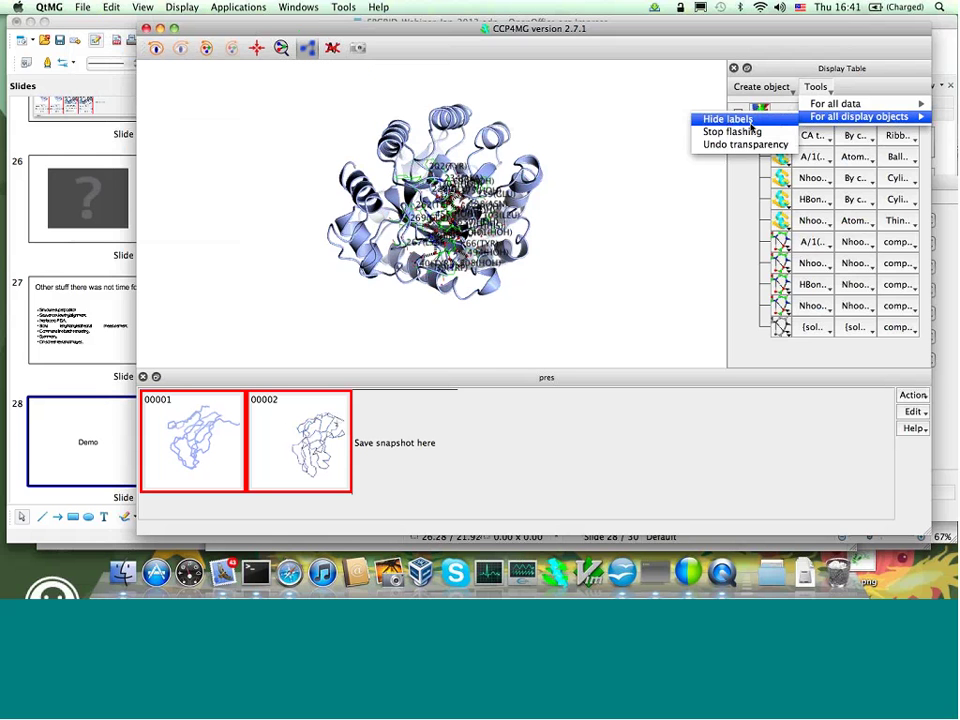
left_click(750, 122)
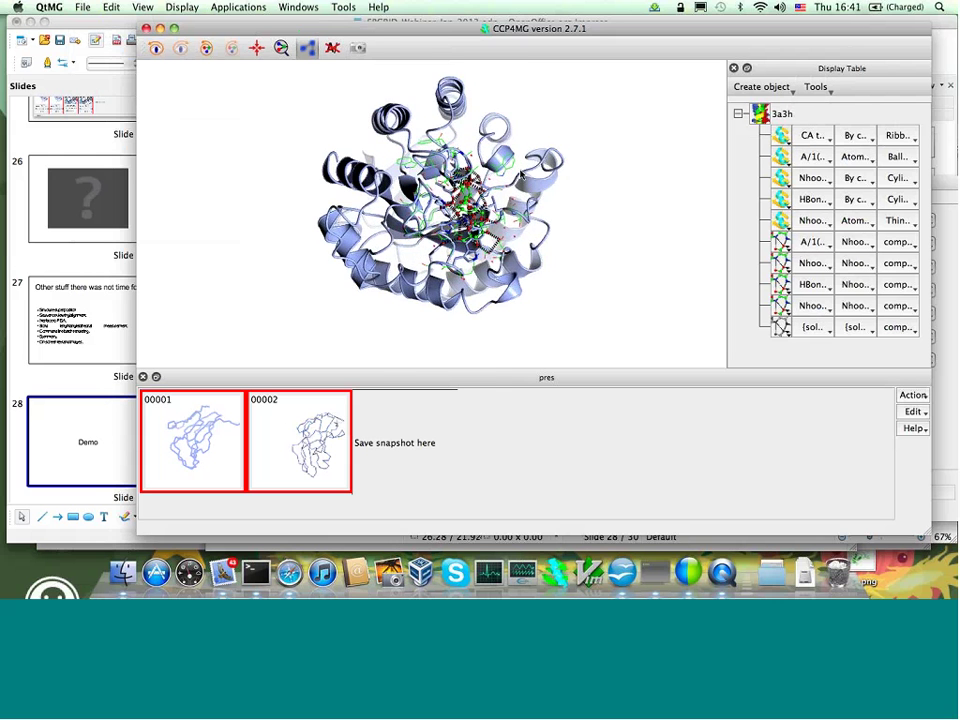
left_click(424, 437)
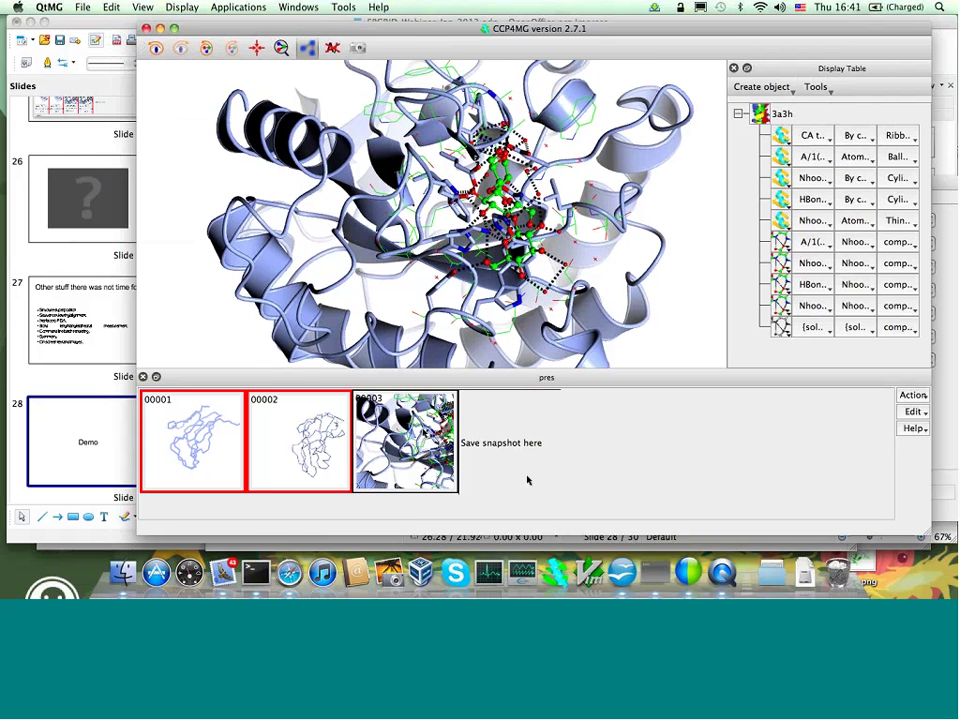
Save a close-up snapshot of the 3a3h ligand and its hydrogen bonds
left_click_drag(465, 280, 415, 282)
scroll(465, 265, "up", 5)
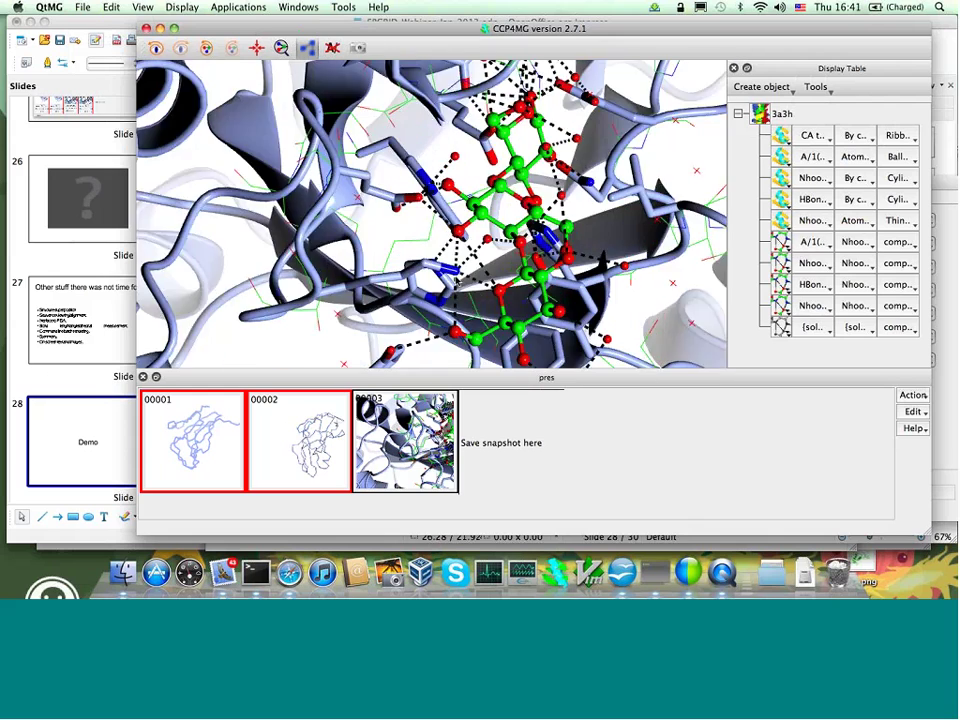
mouse_move(485, 275)
left_mouse_down()
mouse_move(430, 270)
mouse_move(488, 282)
mouse_move(485, 290)
left_mouse_up()
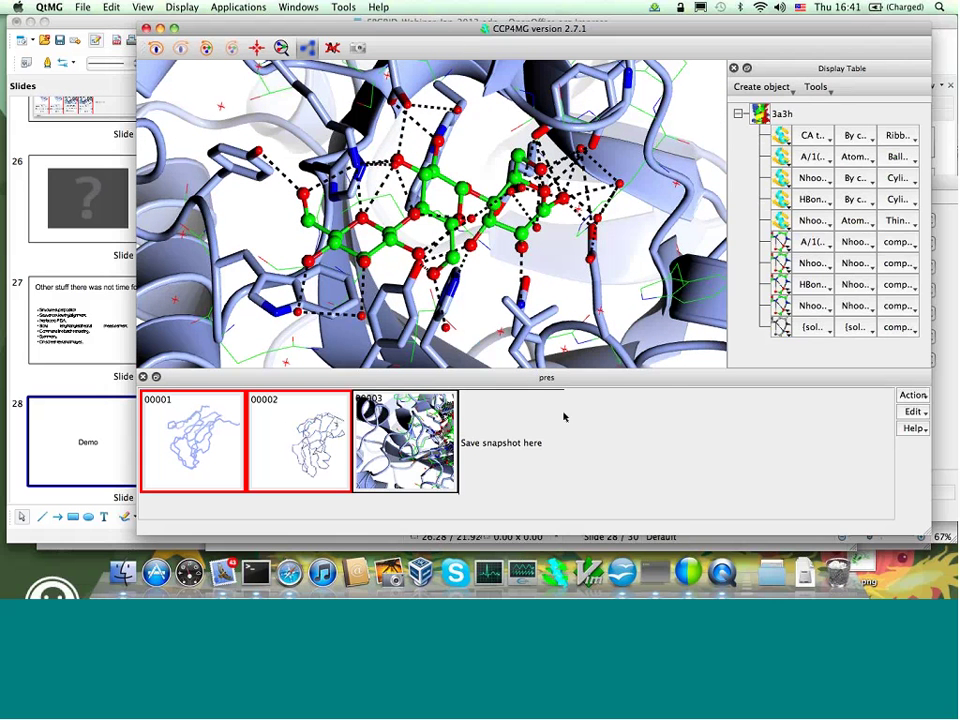
left_click(564, 417)
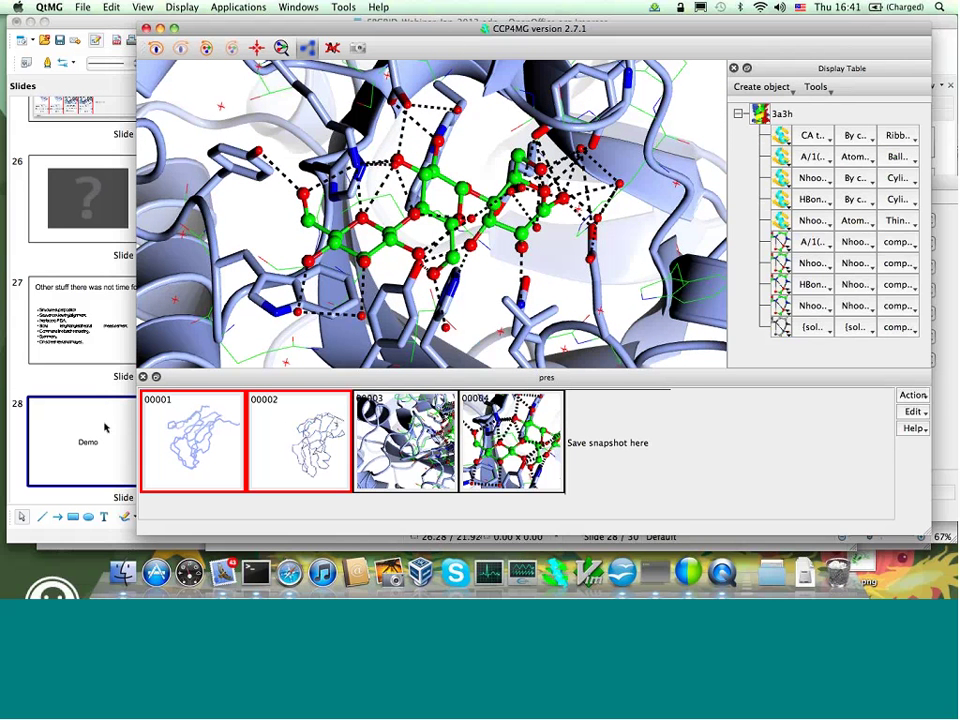
Replay the pres snapshots in order from 00001 through 00004
left_click(204, 436)
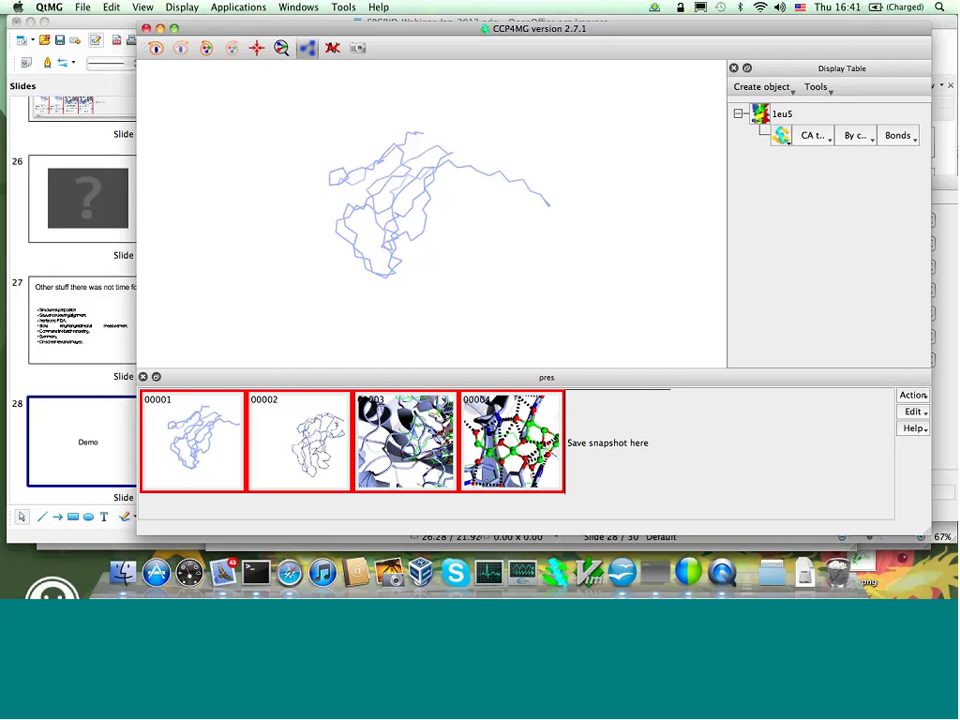
left_click(300, 418)
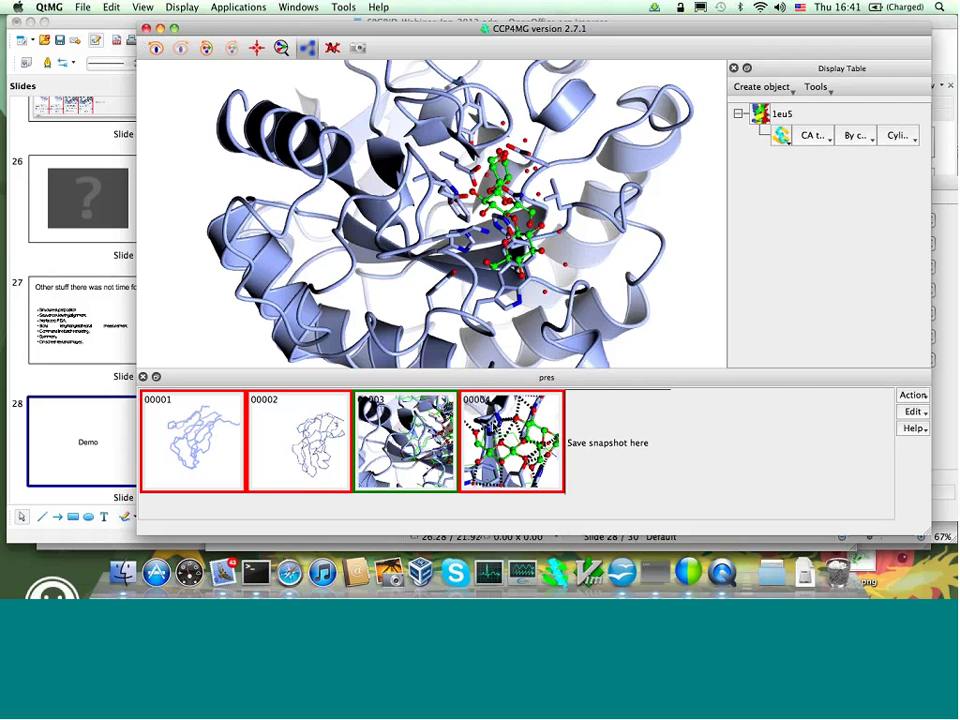
left_click(493, 425)
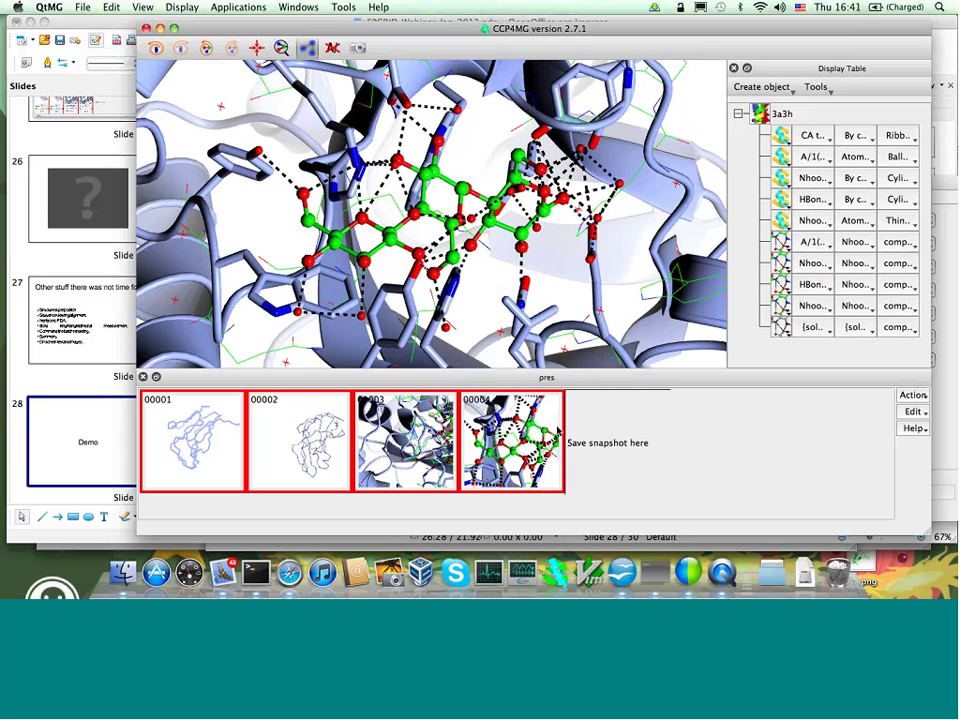
Save a rotated ligand snapshot with the CA trace ribbons hidden, and another with the thin-bond neighbourhood also hidden
mouse_move(515, 247)
left_mouse_down()
mouse_move(455, 256)
mouse_move(530, 256)
left_mouse_up()
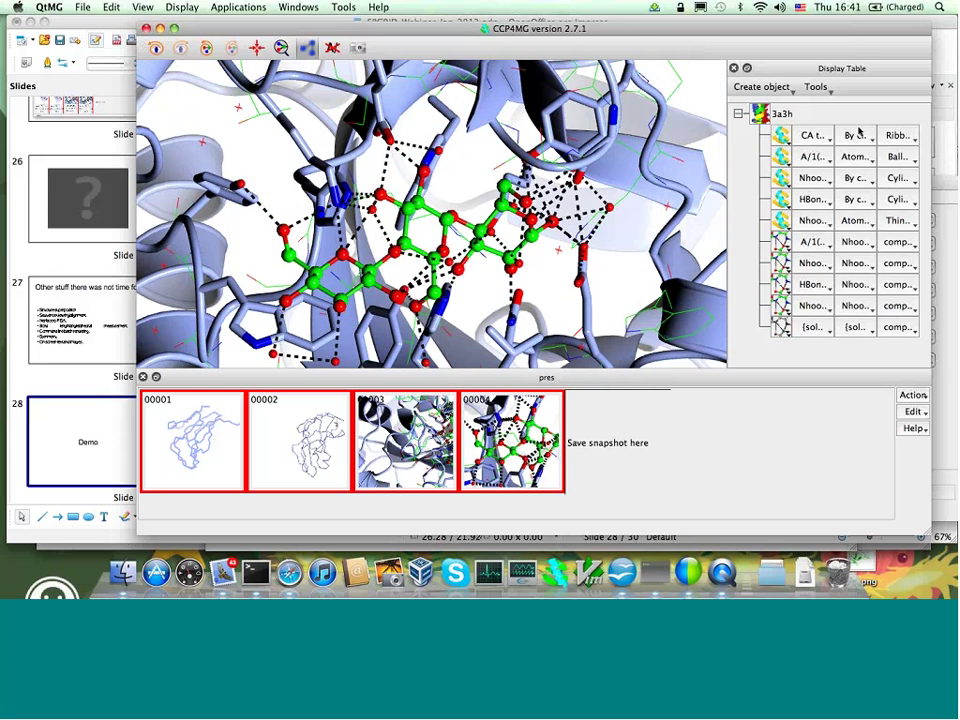
left_click(897, 135)
left_click(811, 113)
left_click(774, 139)
left_click(796, 154)
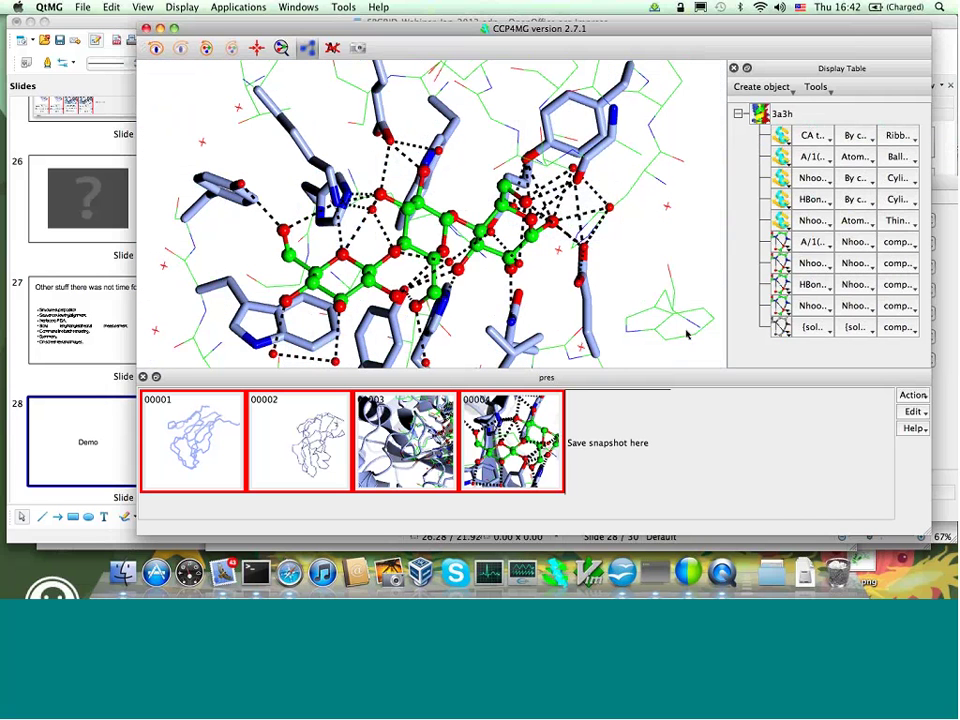
left_click(619, 448)
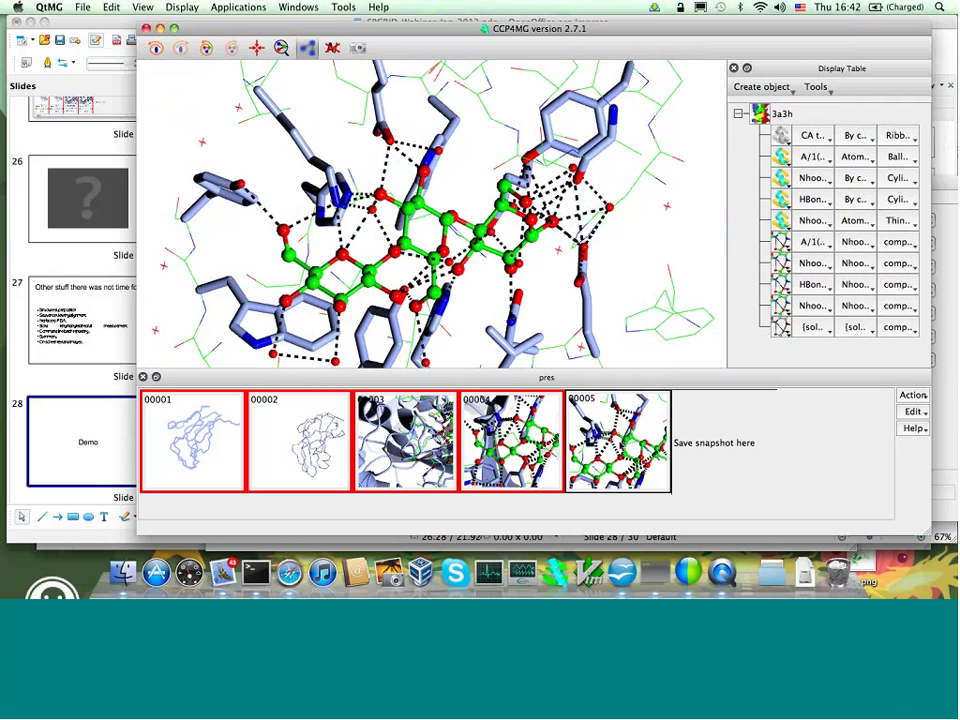
left_click(781, 220)
left_click(795, 240)
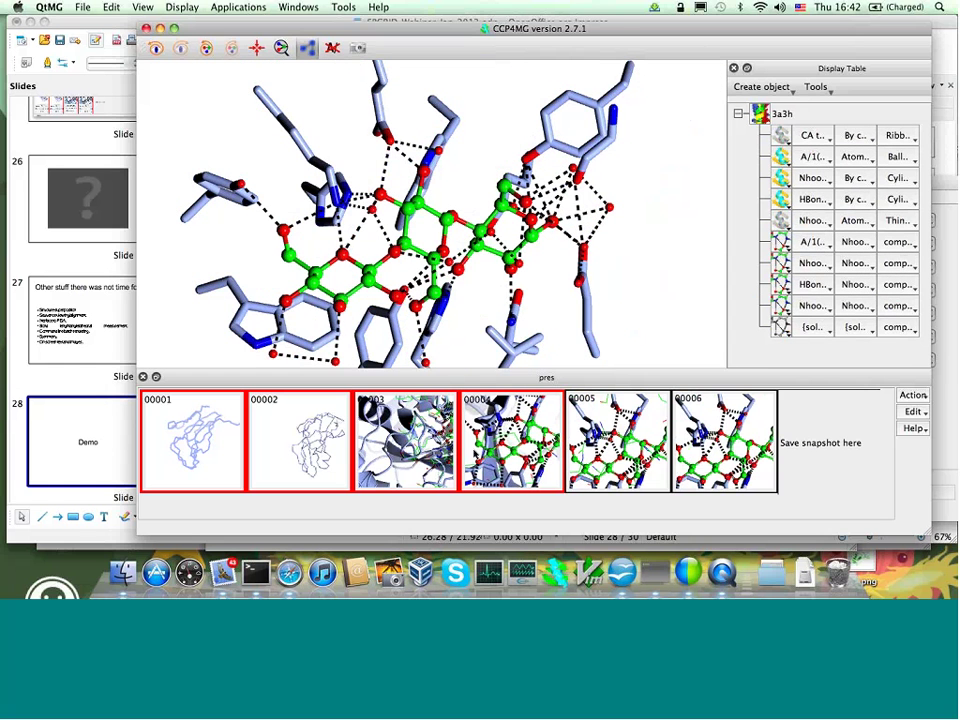
Replay the 3a3h snapshots from 00003 through 00006
left_click(410, 445)
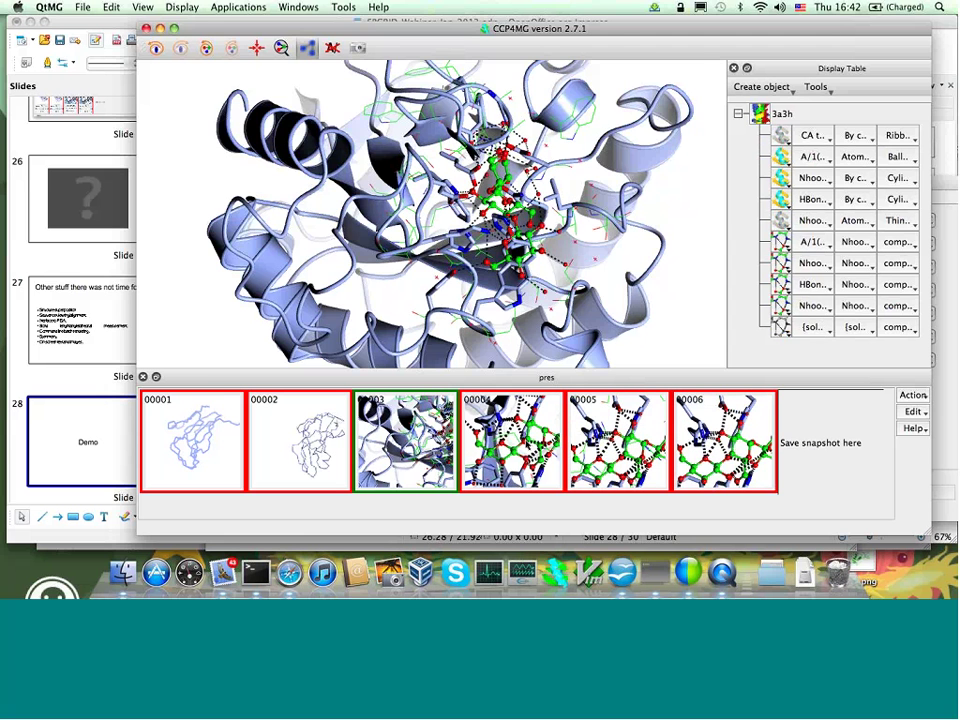
left_click(512, 443)
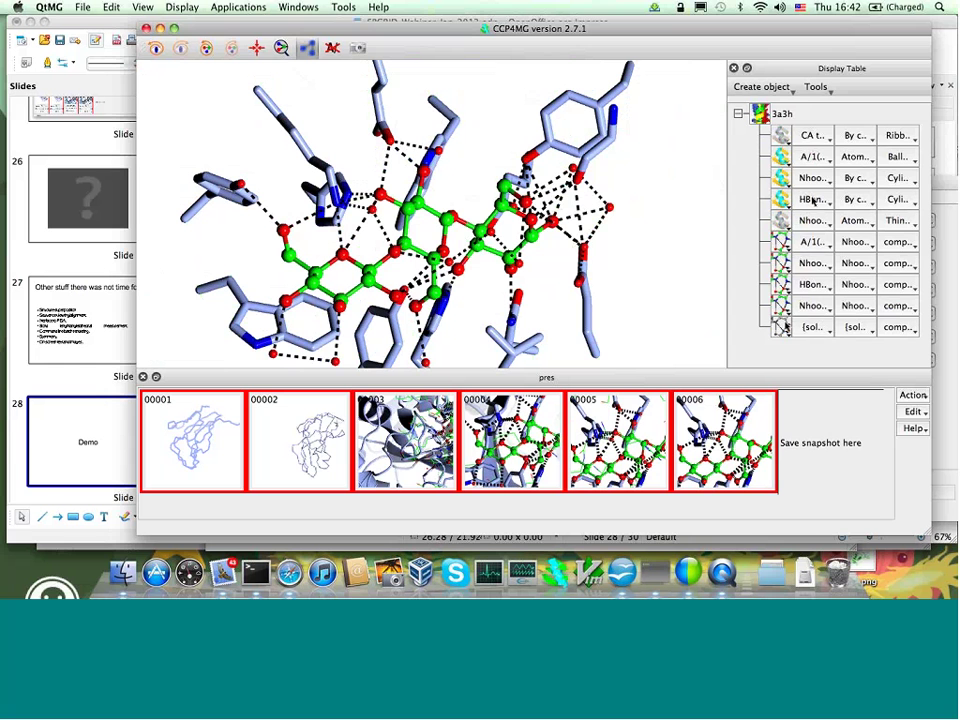
Hide the four visible hydrogen-bond display objects of 3a3h
left_click(785, 260)
left_click(790, 261)
left_click(783, 264)
left_click(785, 283)
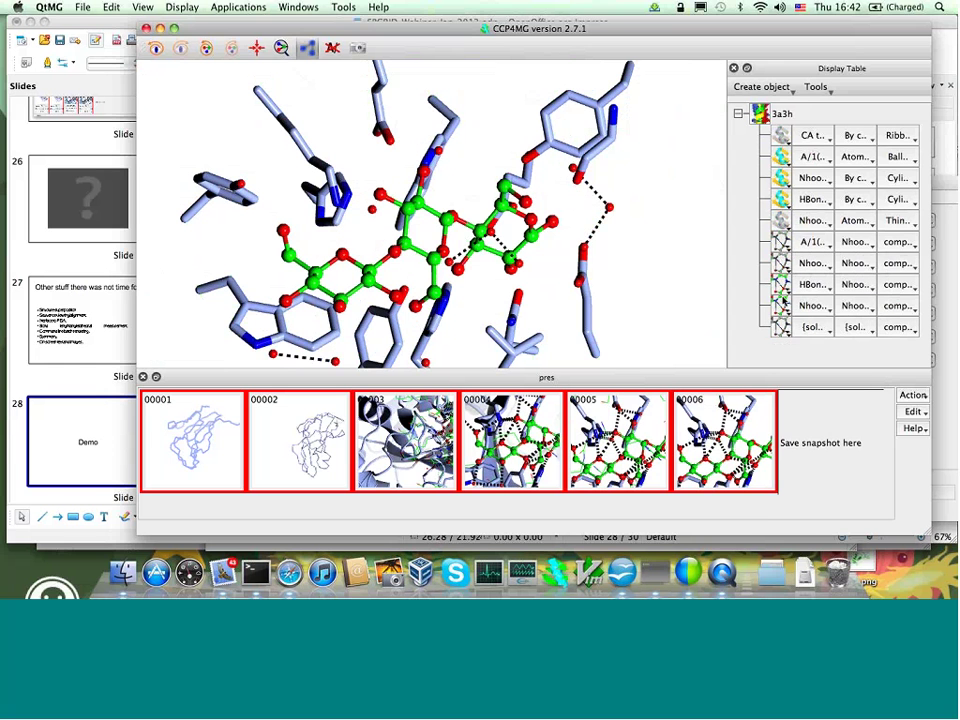
left_click(781, 301)
left_click(789, 304)
left_click(781, 320)
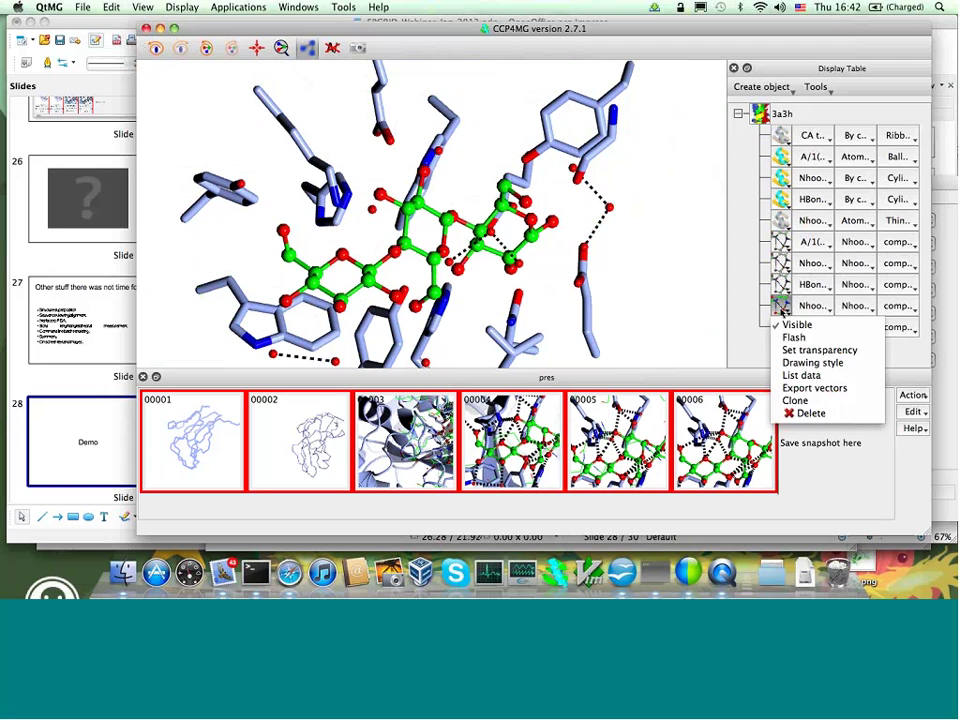
left_click(783, 326)
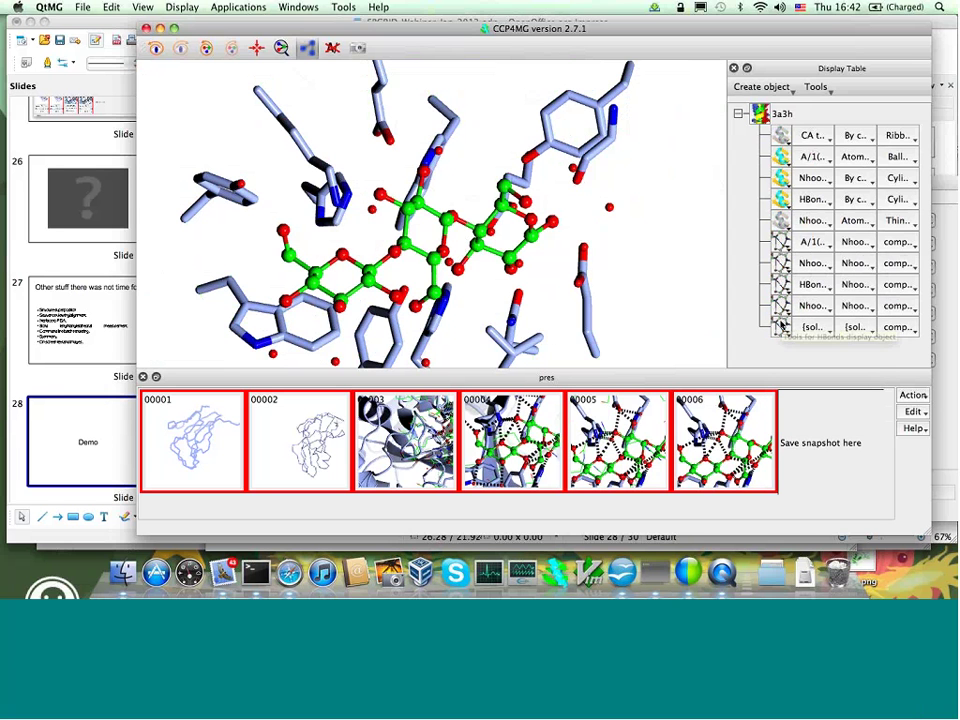
Step the presentation to the next snapshot, back to the previous one and forward again
left_click(910, 398)
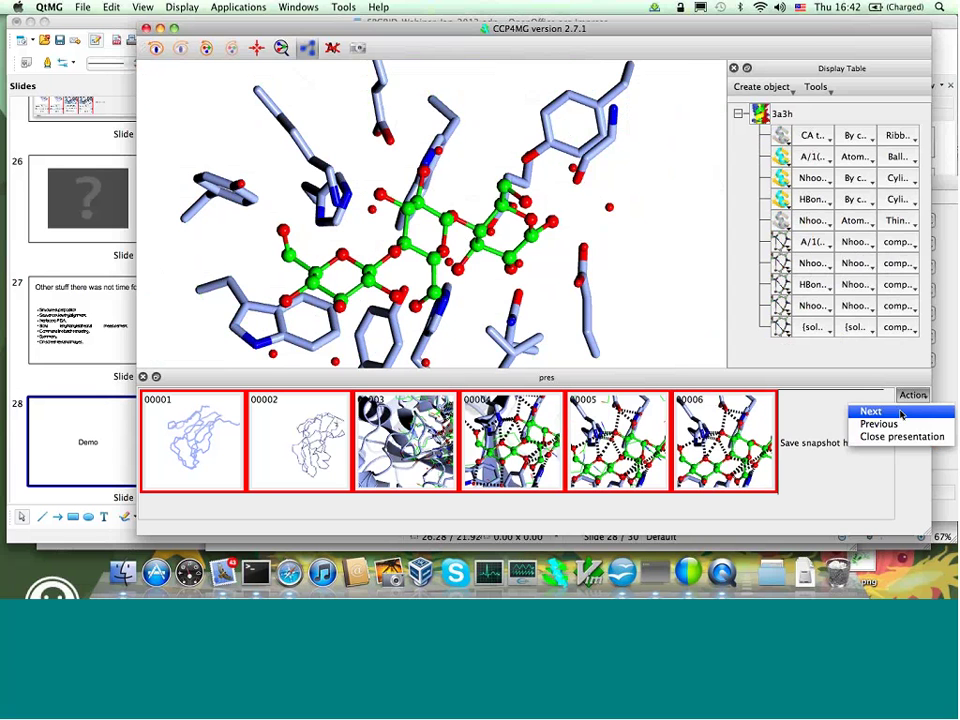
left_click(901, 413)
left_click(911, 398)
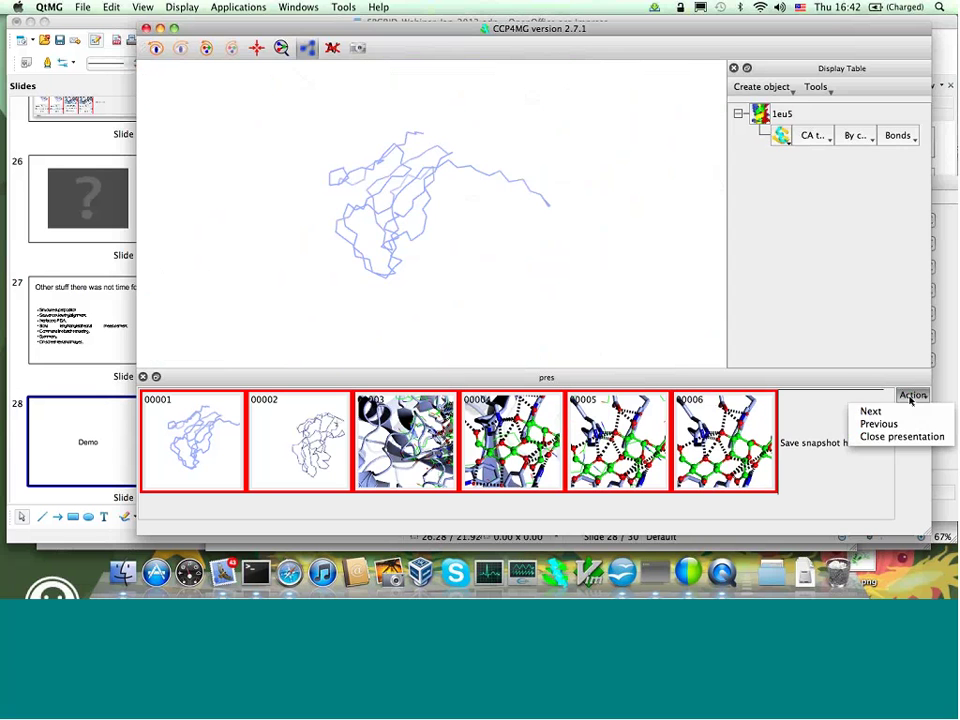
left_click(893, 425)
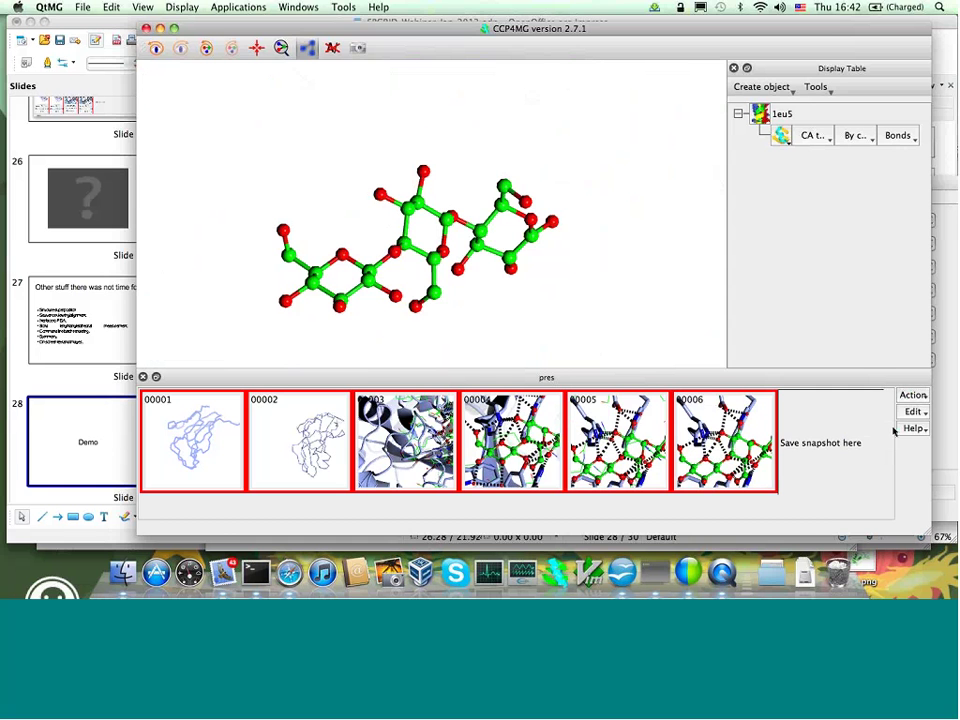
left_click(910, 398)
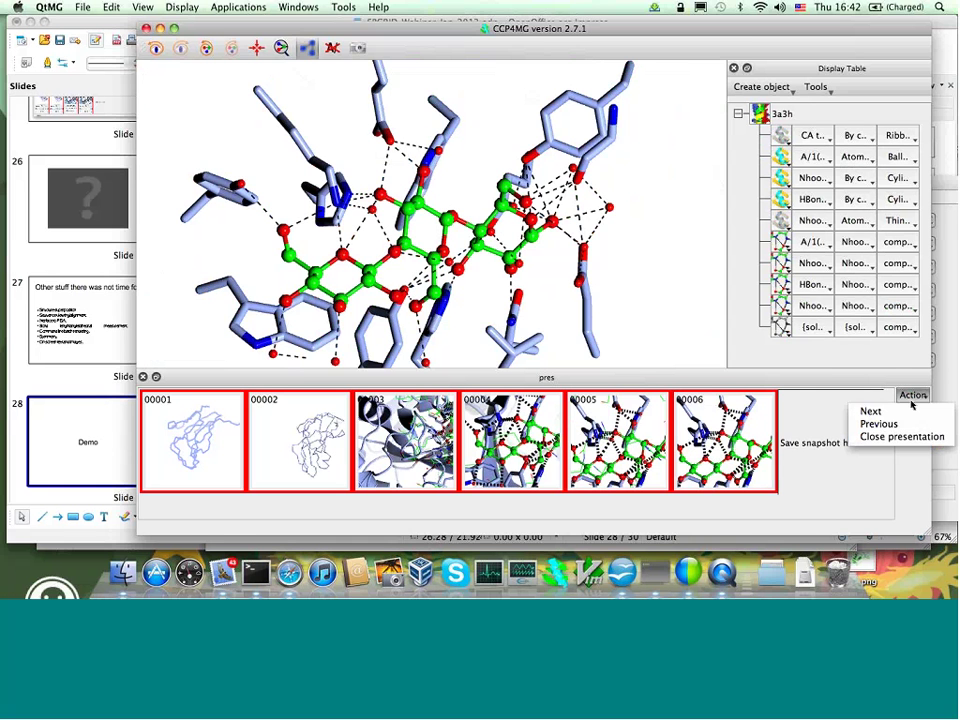
left_click(907, 418)
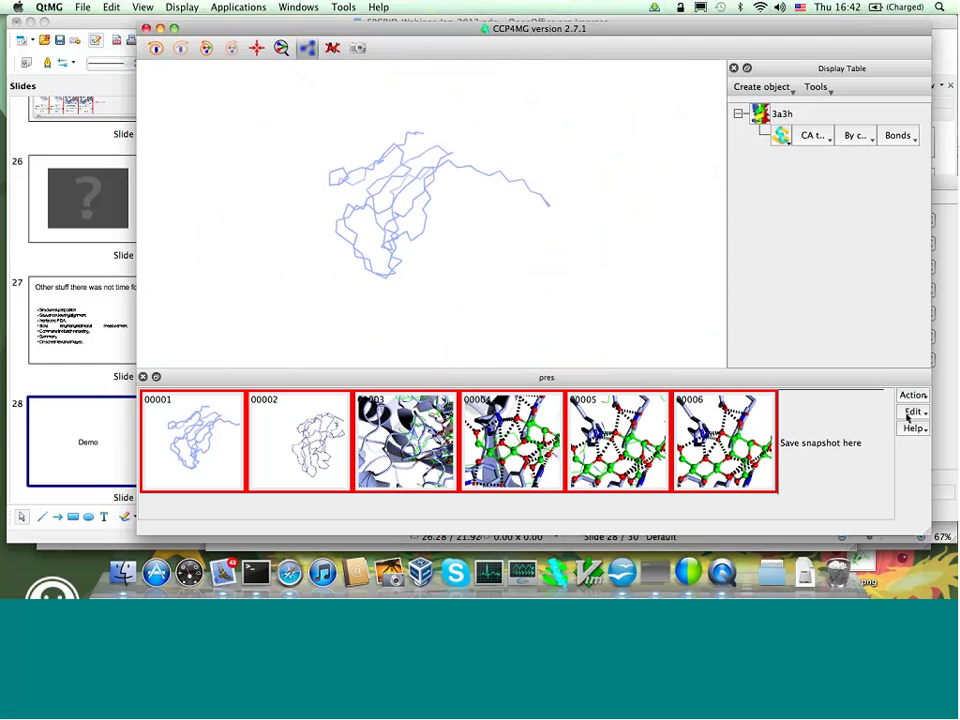
left_click(907, 416)
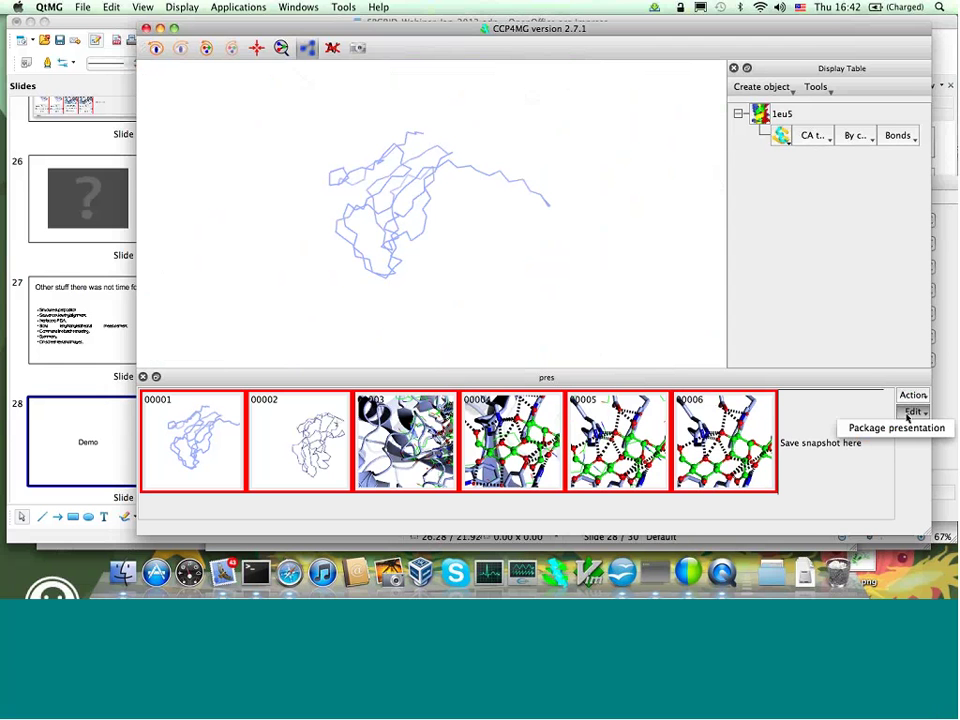
left_click(870, 406)
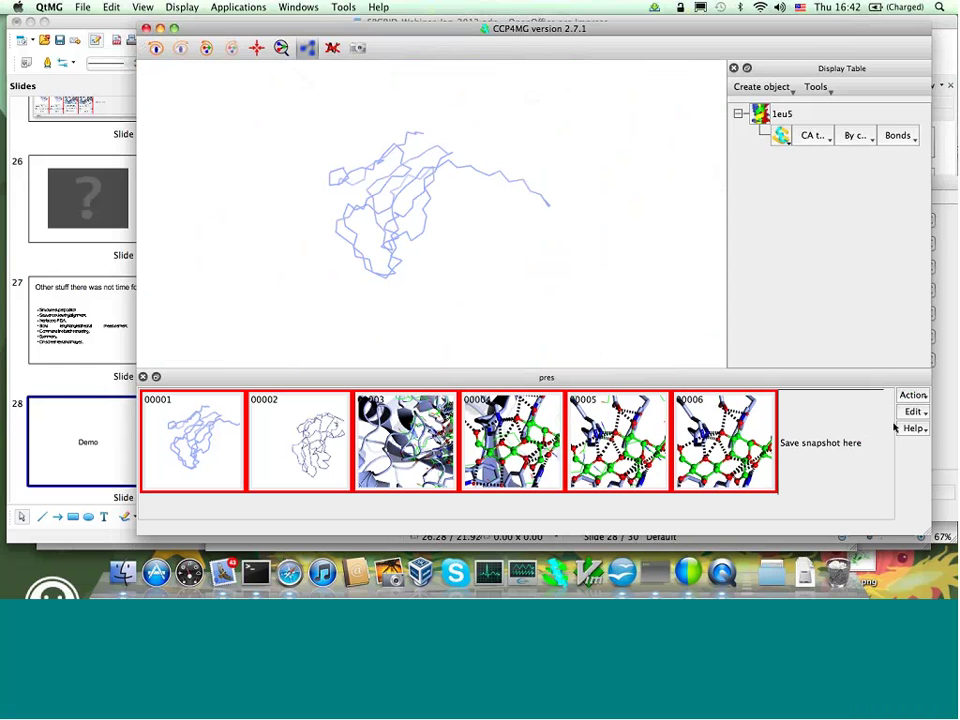
left_click(897, 428)
left_click(913, 396)
left_click(913, 396)
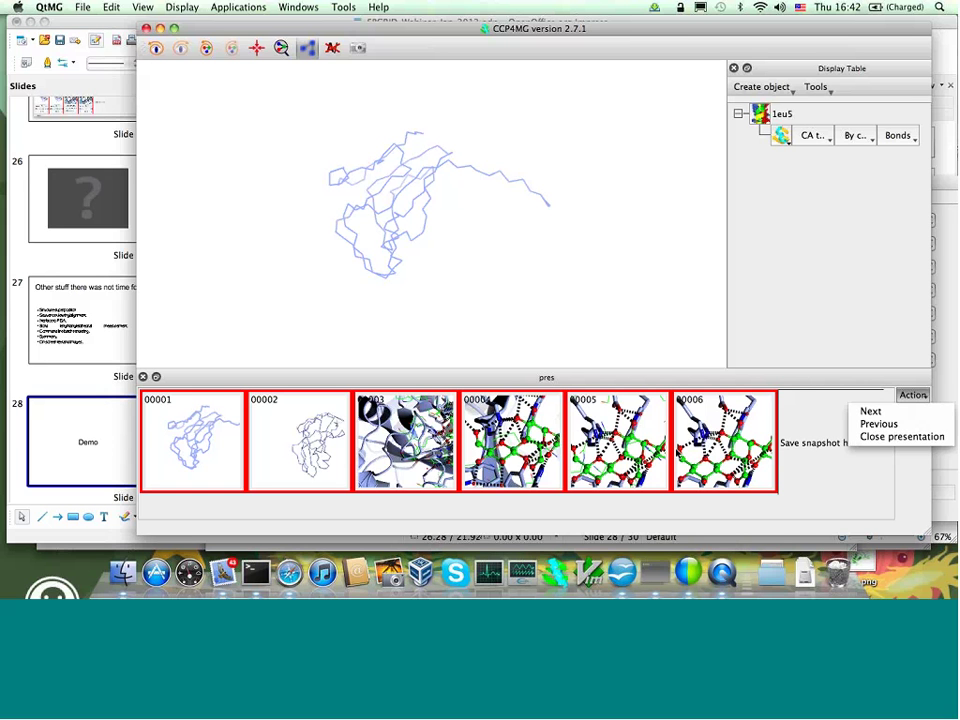
left_click(798, 402)
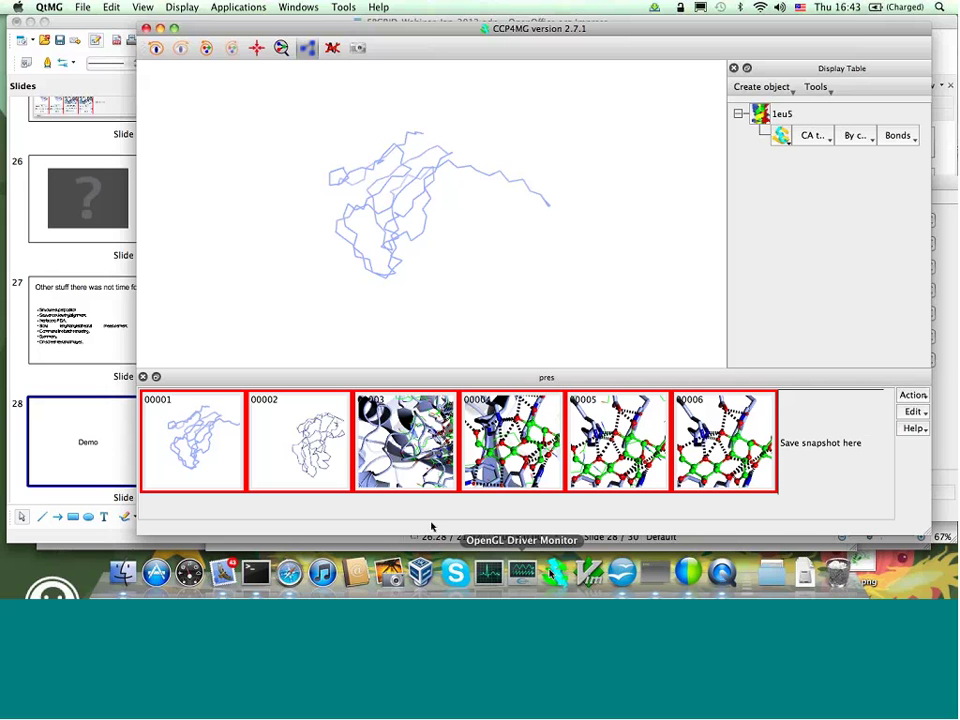
Switch to OpenOffice Impress and view the "Other stuff there was not time for" slide and the Acknowledgements slide
left_click(116, 343)
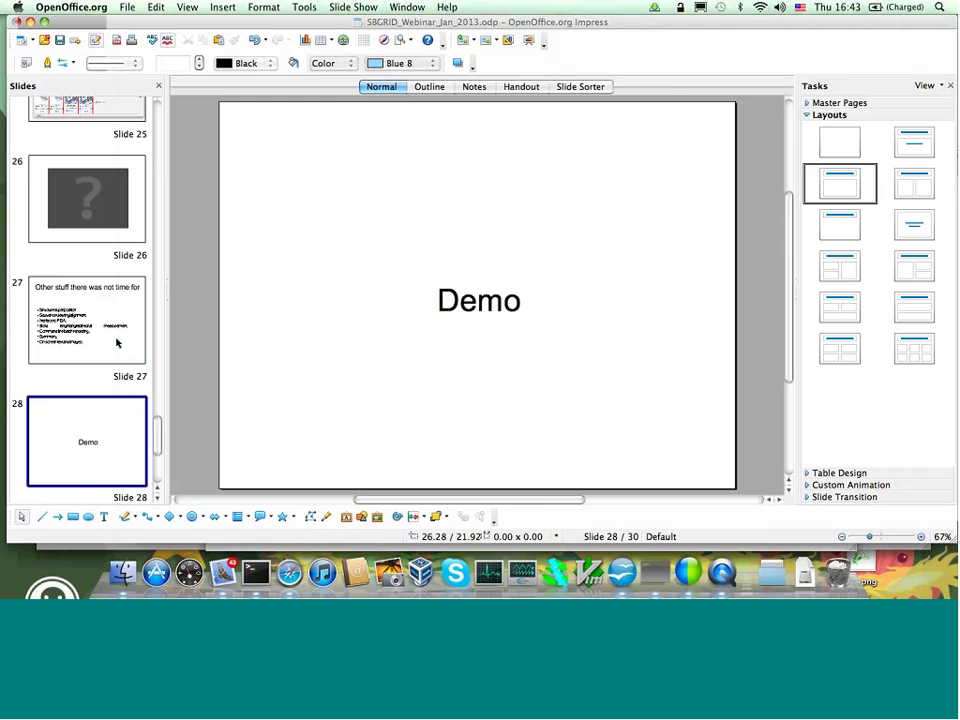
left_click(116, 341)
scroll(78, 404, "down", 5)
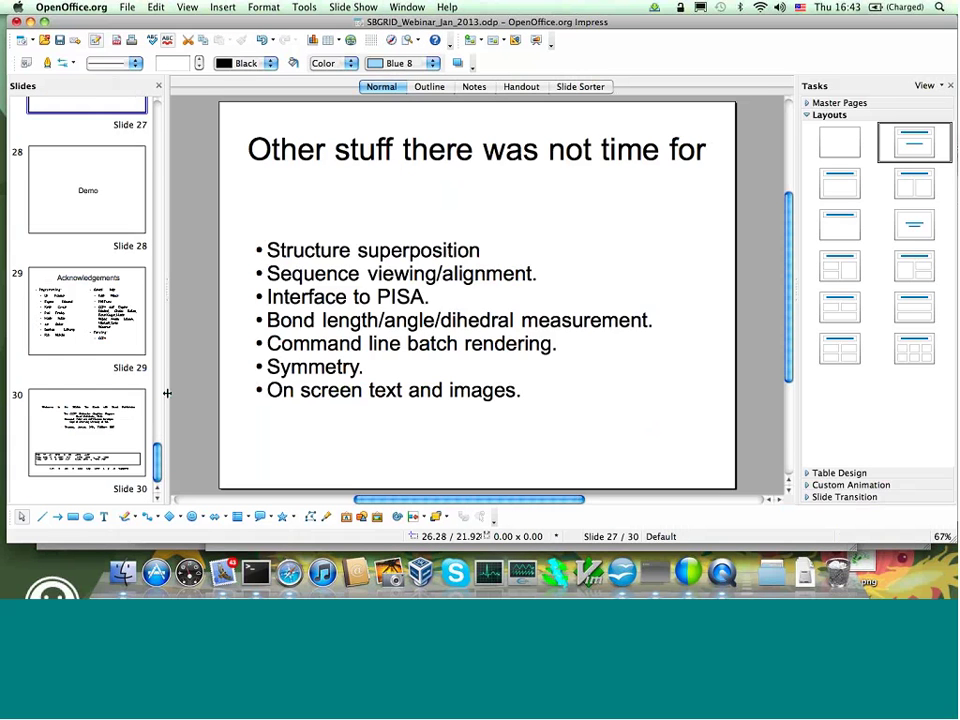
left_click(101, 284)
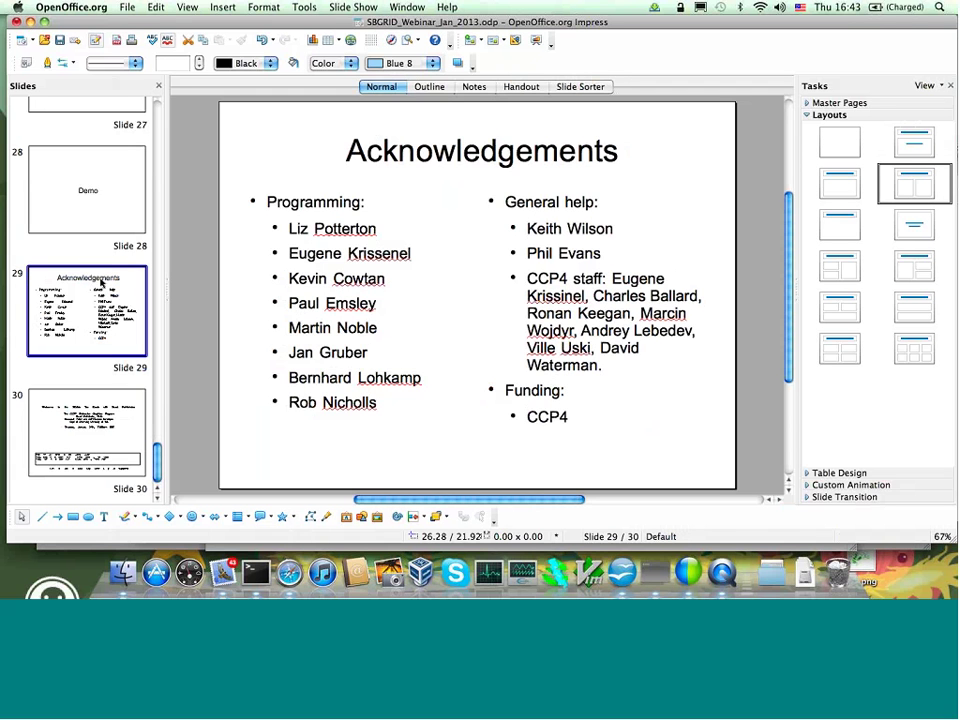
key("F5")
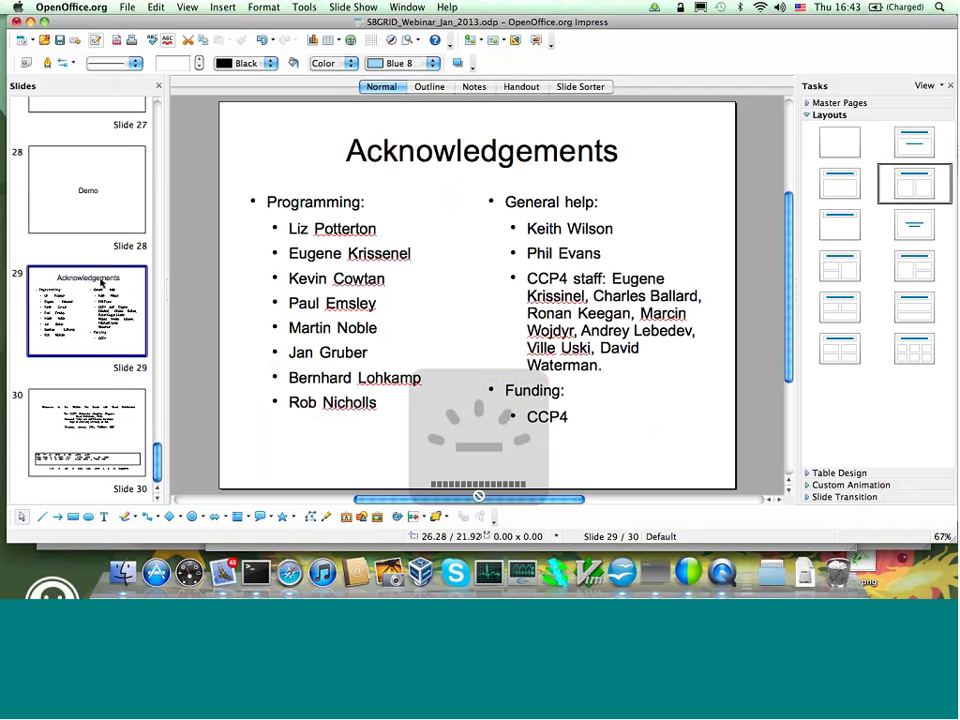